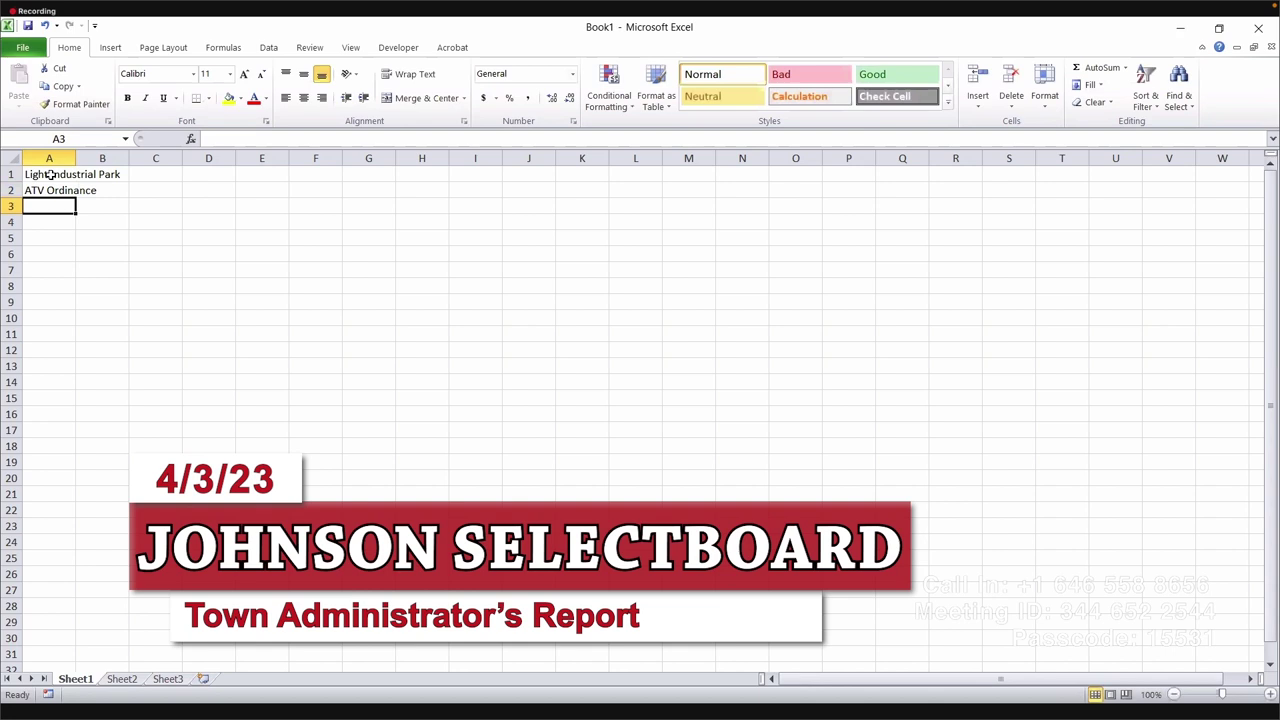
Step: Enter "Economic Development & Branding and Marketing" in A3 and "Decarbonization" in A4
{"action": "type", "text": "Development & Branding and Marketing"}
{"action": "key", "text": "Return"}
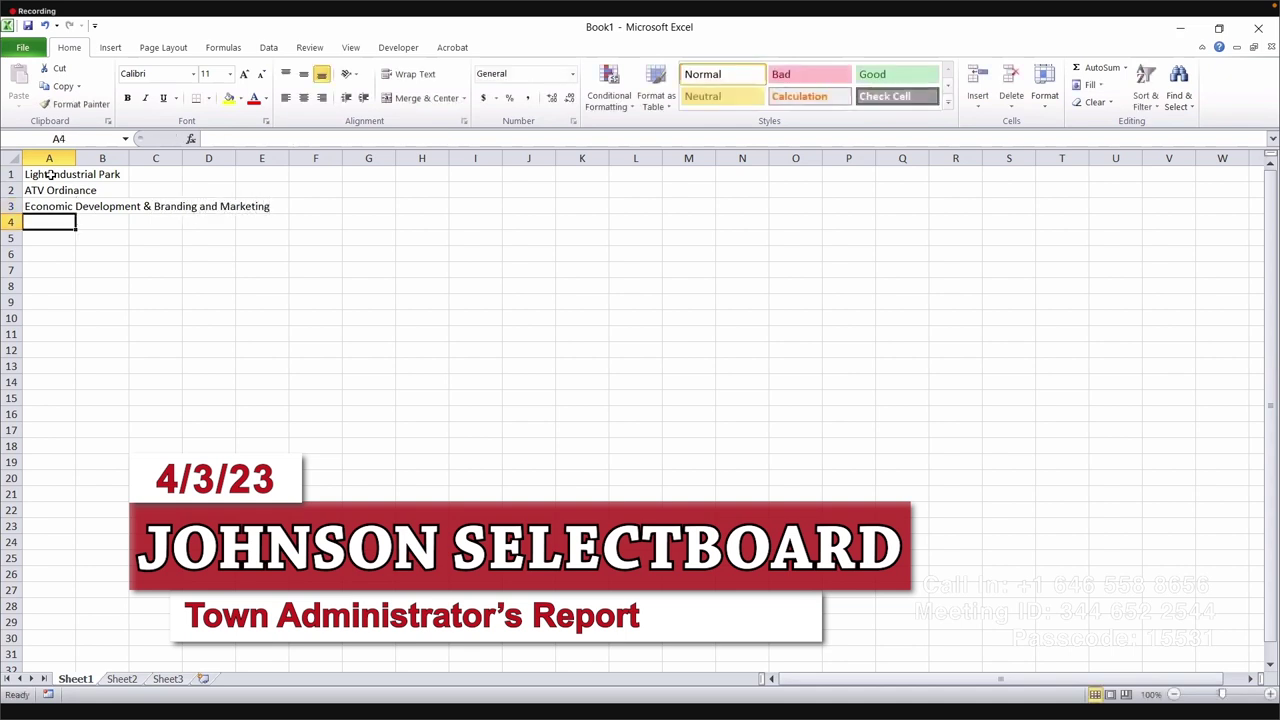
{"action": "type", "text": "Decarb"}
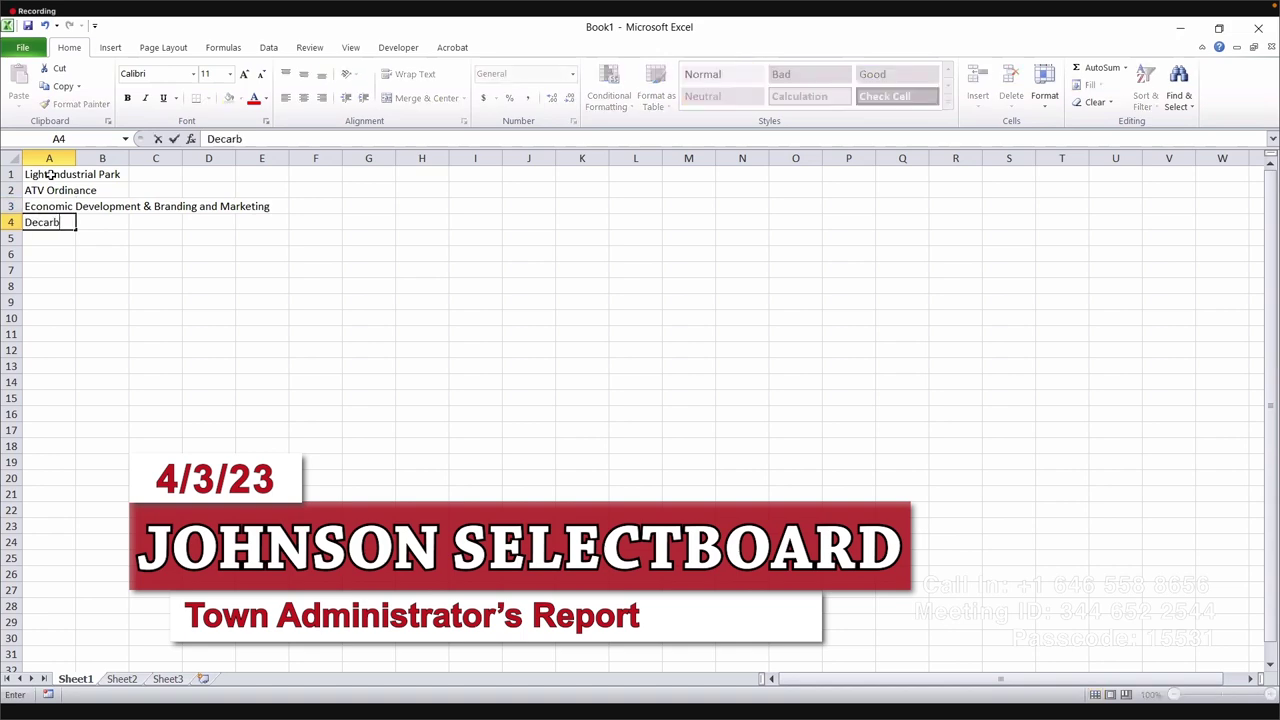
{"action": "type", "text": "onization"}
{"action": "key", "text": "Return"}
Step: Continue the topic list in A5:A7 with "ARPA Funds", "NVU" and "Public Service Award Ceremony"
{"action": "type", "text": "ARPA Funds"}
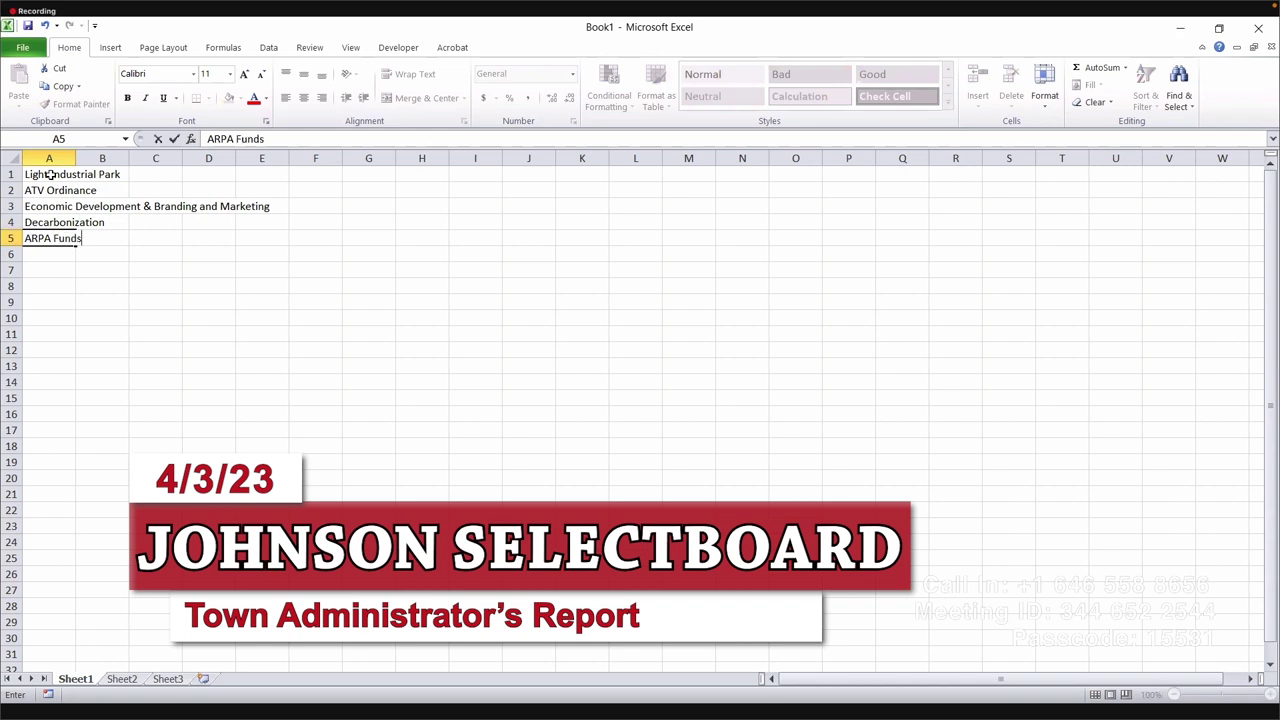
{"action": "key", "text": "Return"}
{"action": "type", "text": "NVU"}
{"action": "key", "text": "Return"}
{"action": "type", "text": "Pub"}
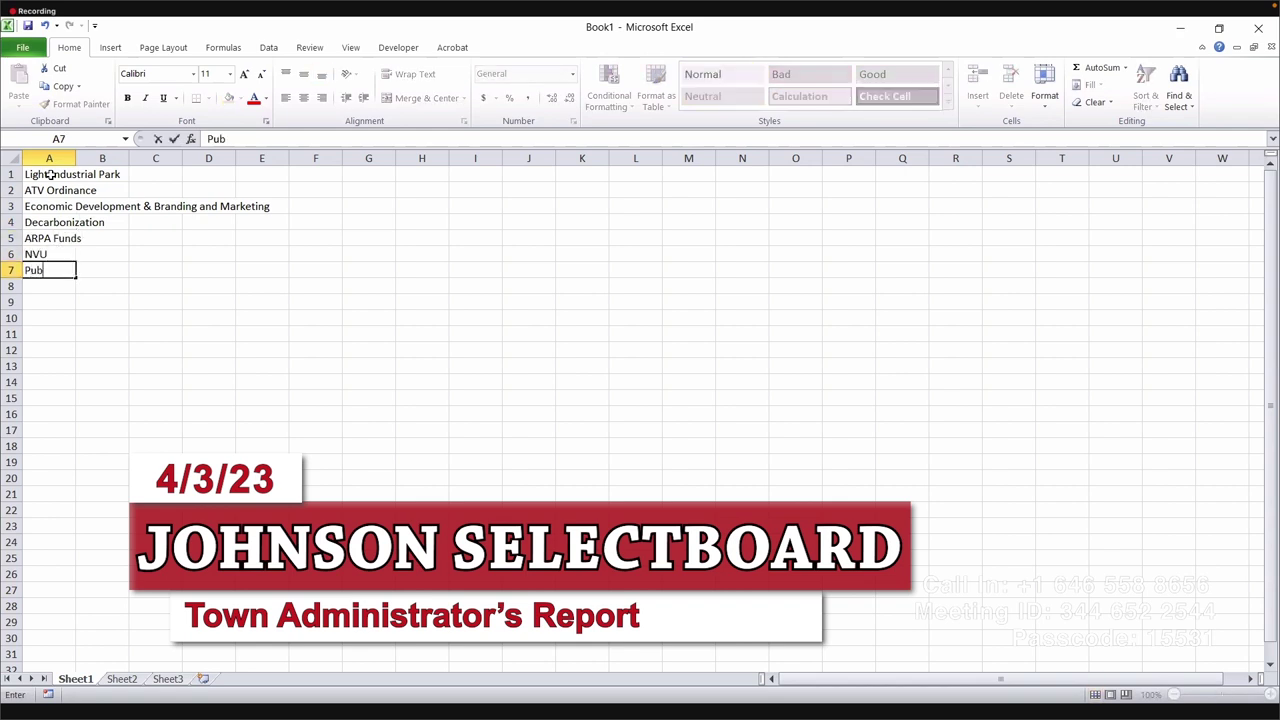
{"action": "type", "text": "lic Service Award Ceremony"}
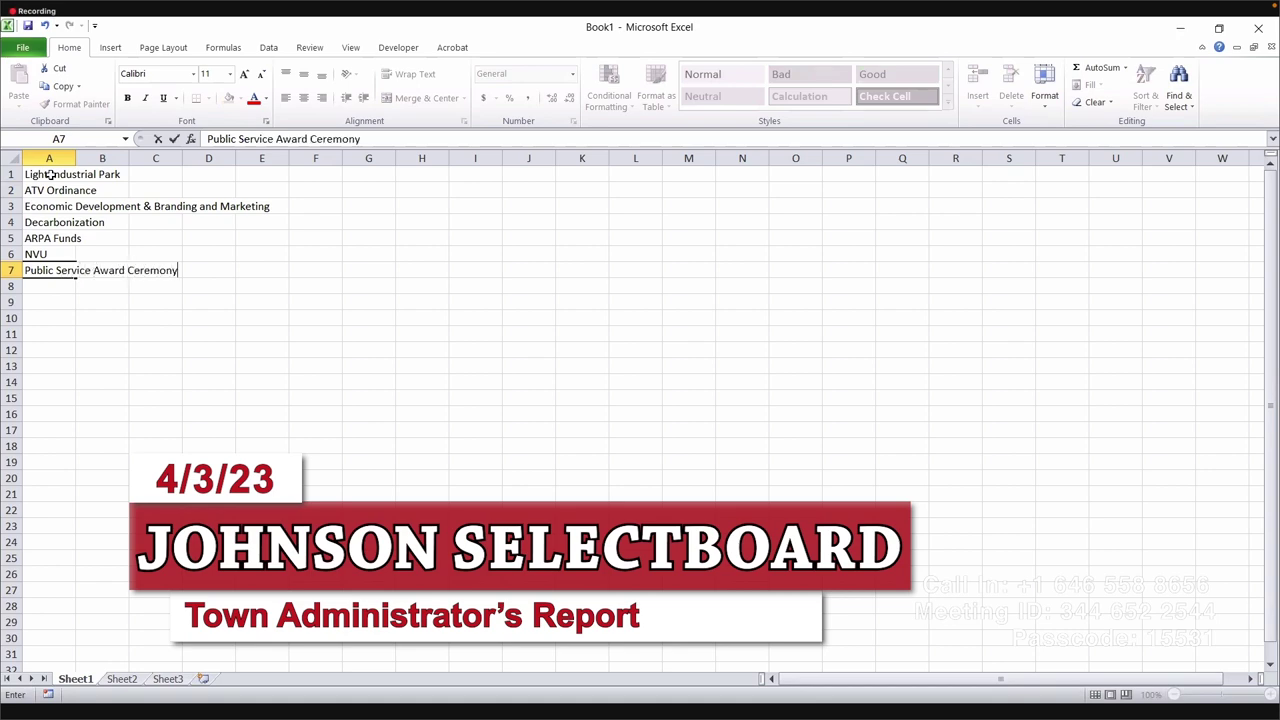
{"action": "key", "text": "Return"}
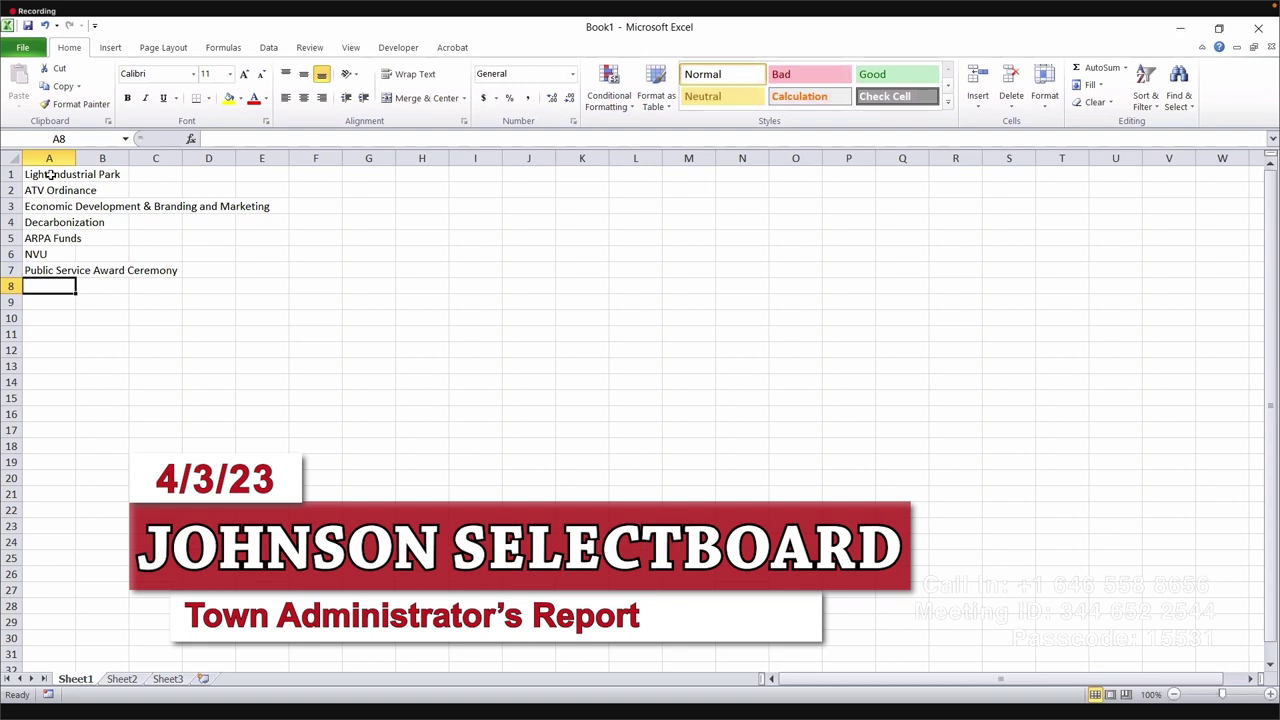
Step: Add the topics "New Website" in A8 and "Town/Village Merger" in A9
{"action": "type", "text": "New Website"}
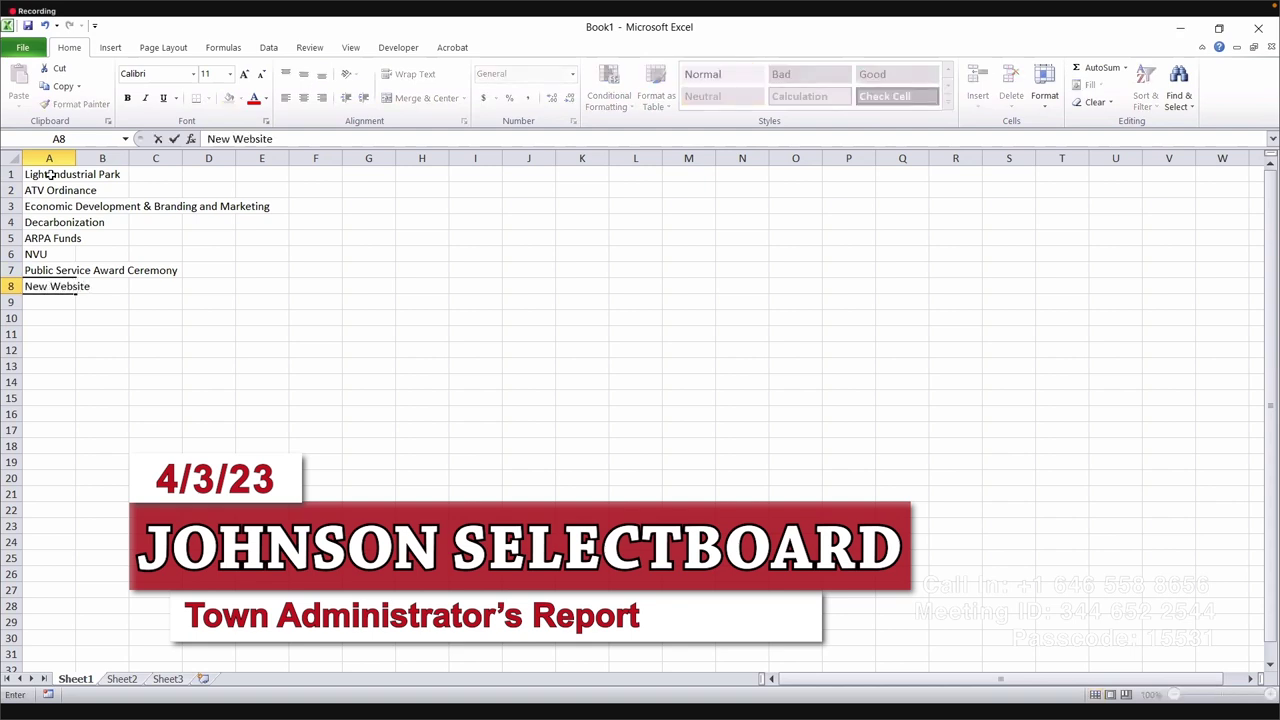
{"action": "key", "text": "Return"}
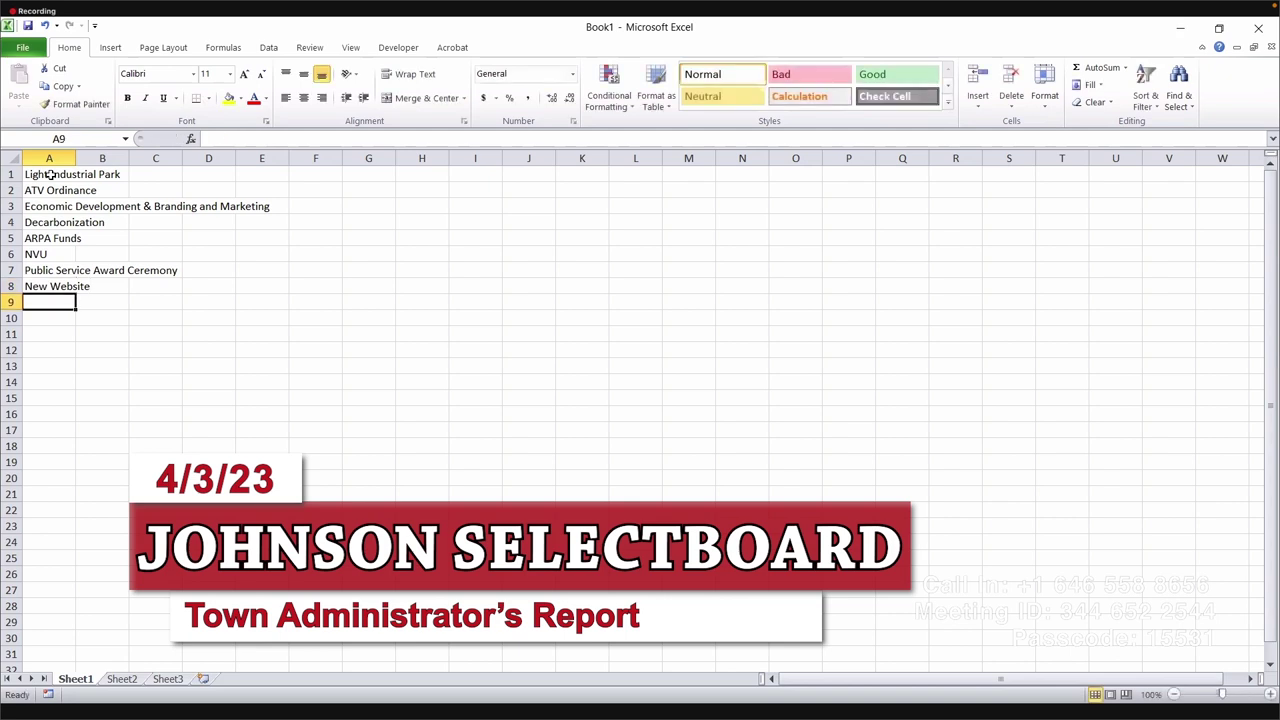
{"action": "type", "text": "Town/V"}
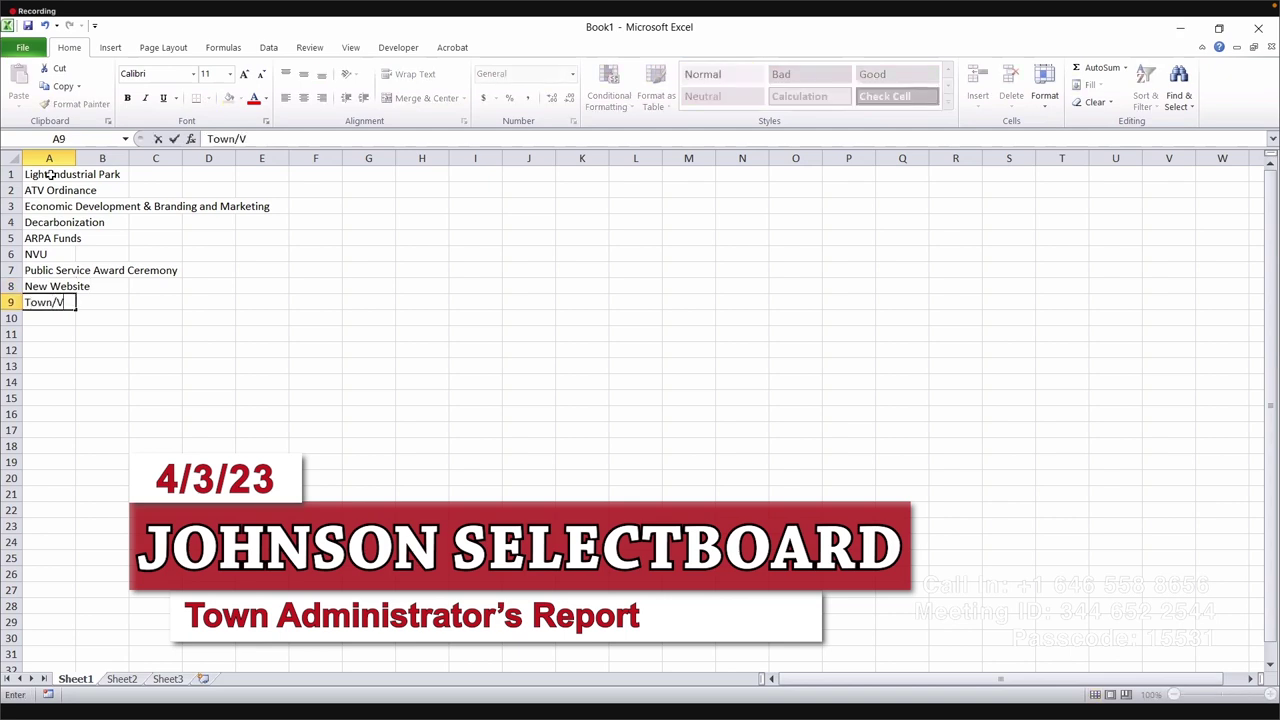
{"action": "type", "text": "illage Merger"}
{"action": "key", "text": "Return"}
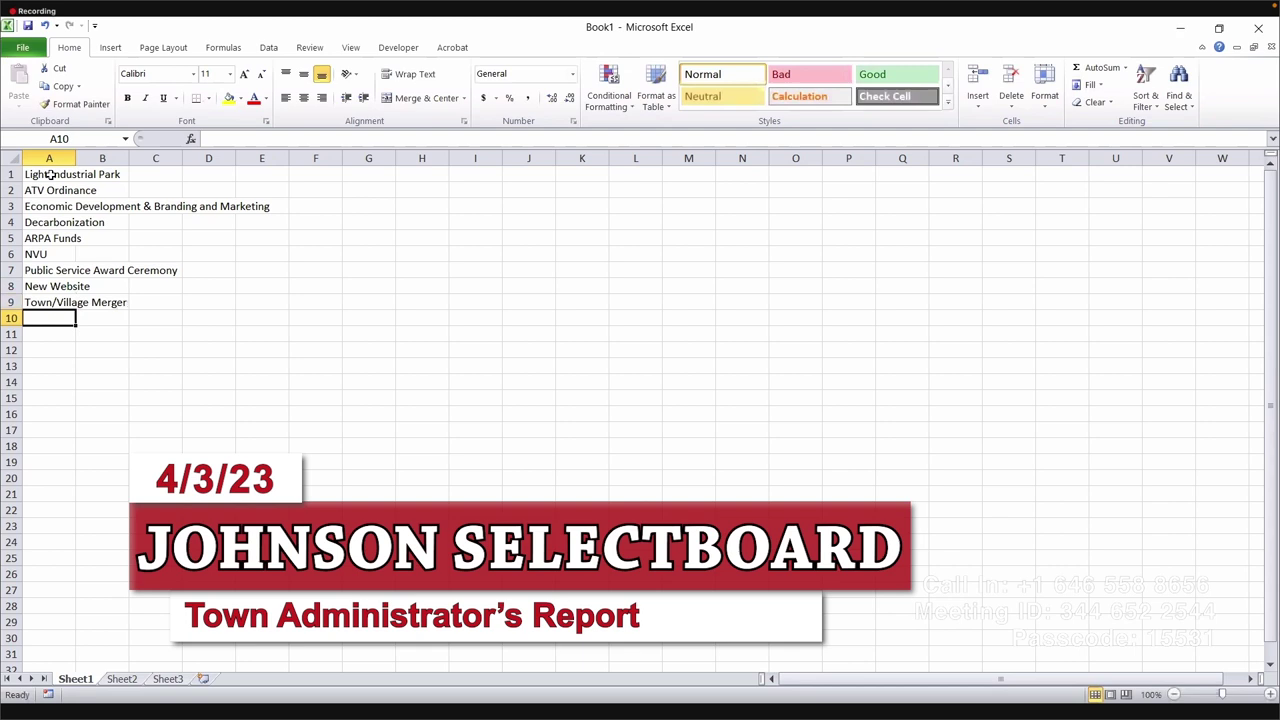
Step: Enter "Buildinng Maintenance Planning" in A10 and "Union Contract Negotiations" in A11
{"action": "type", "text": "Buildinng Main"}
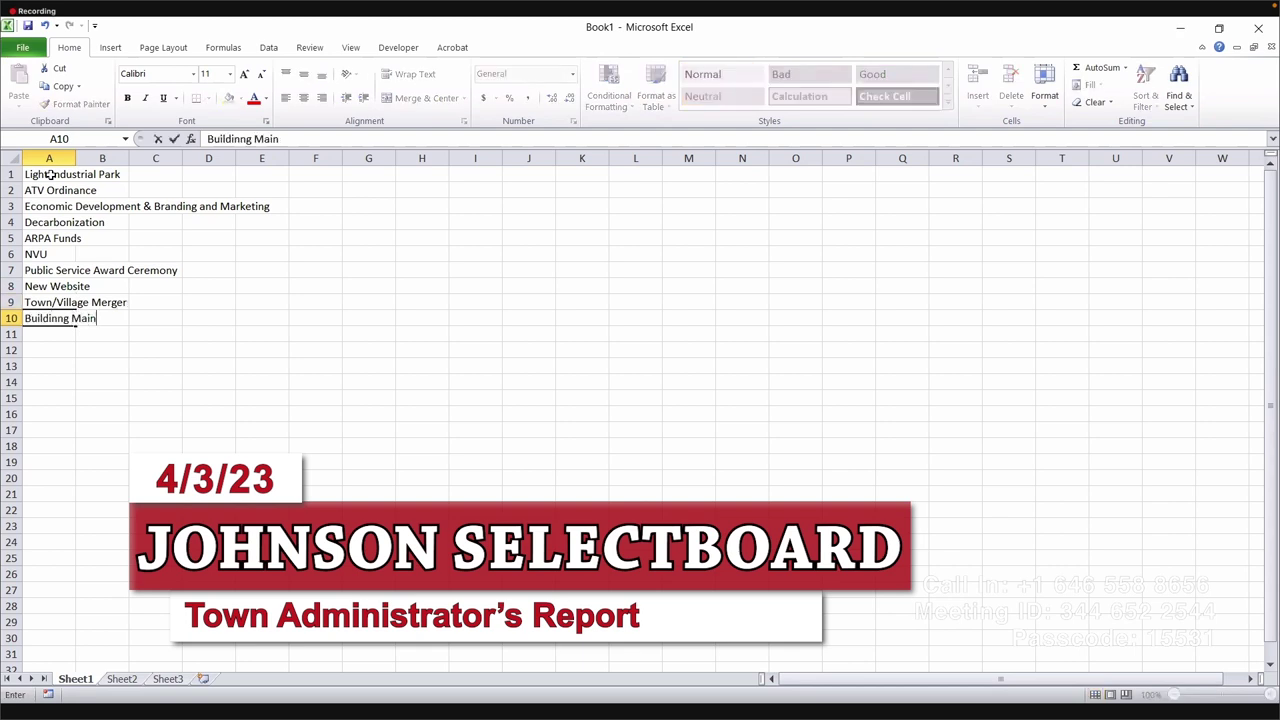
{"action": "type", "text": "tenance Planning"}
{"action": "key", "text": "Return"}
{"action": "type", "text": "Union"}
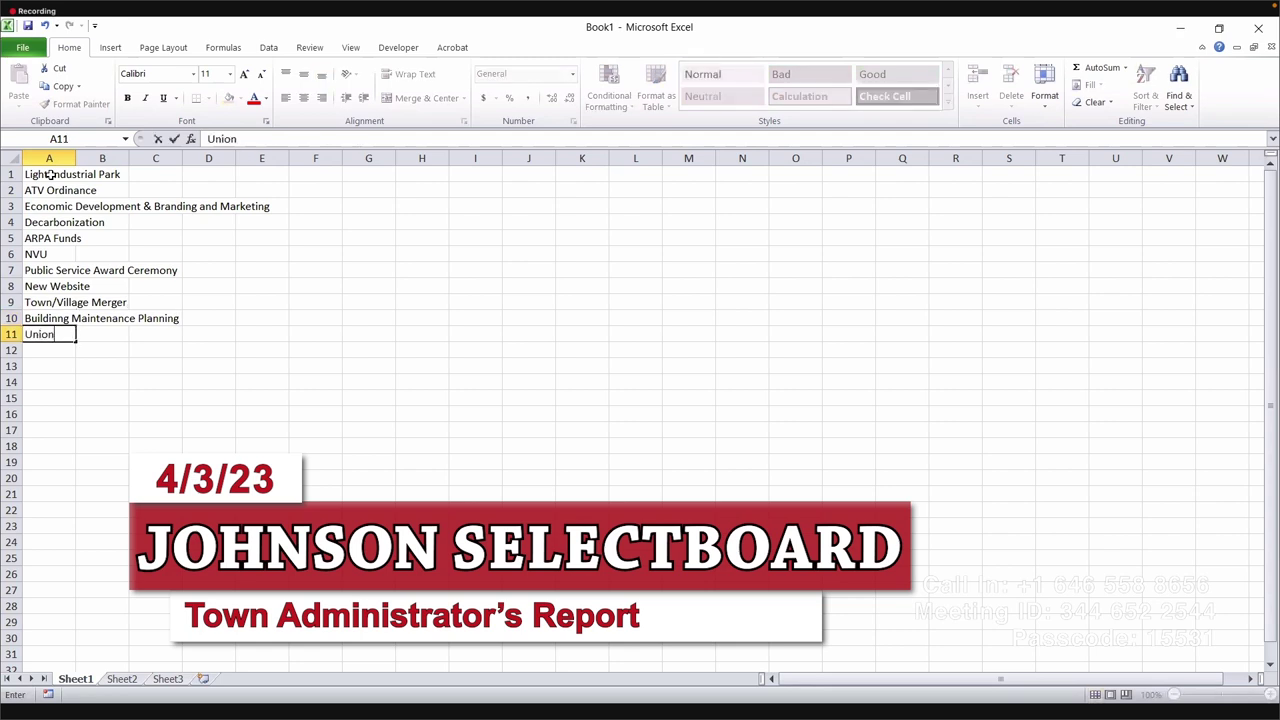
{"action": "type", "text": " Contract Negotiations"}
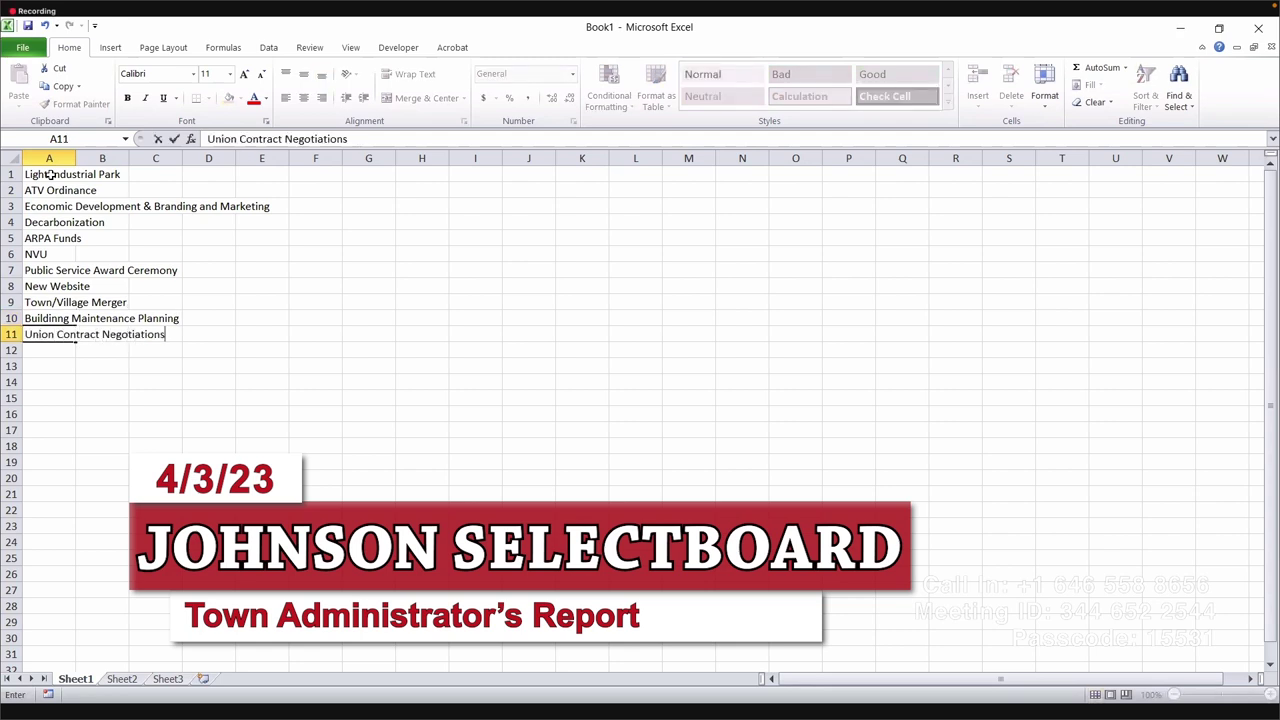
{"action": "key", "text": "Return"}
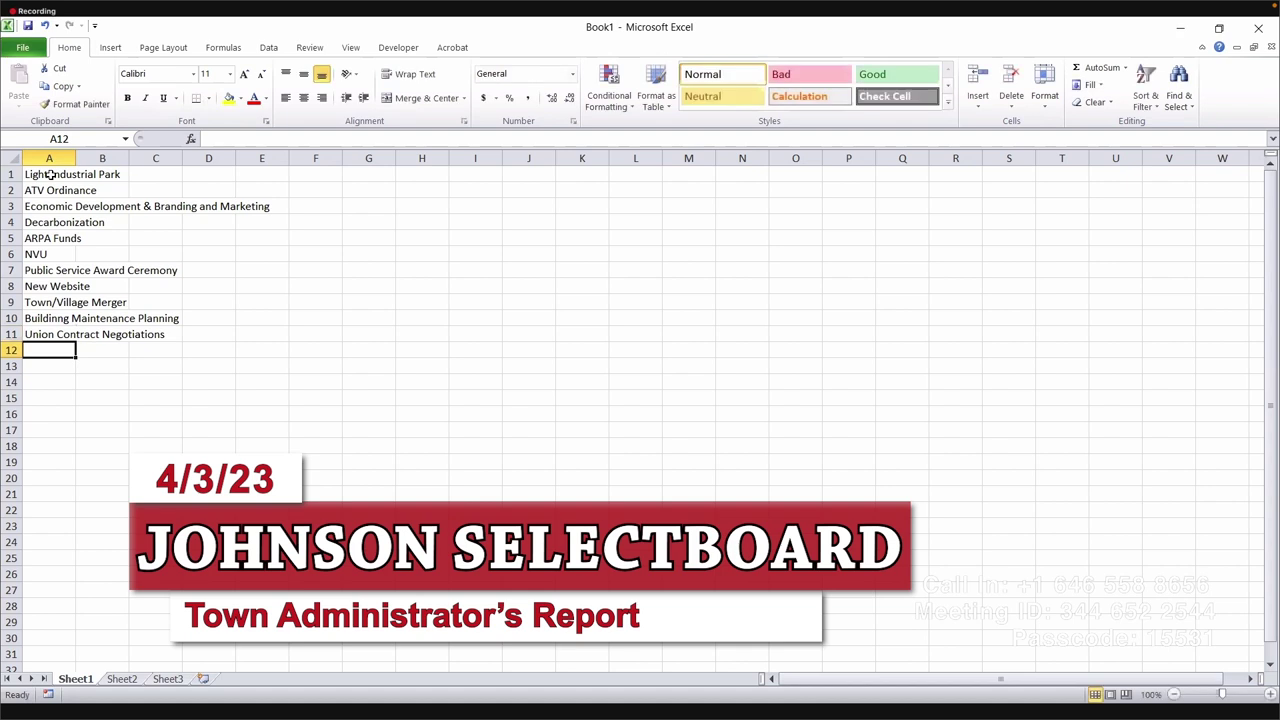
Step: Add the topics "Gravel Pit" in A12 and "Federal Money and Planning" in A13
{"action": "type", "text": "Gra"}
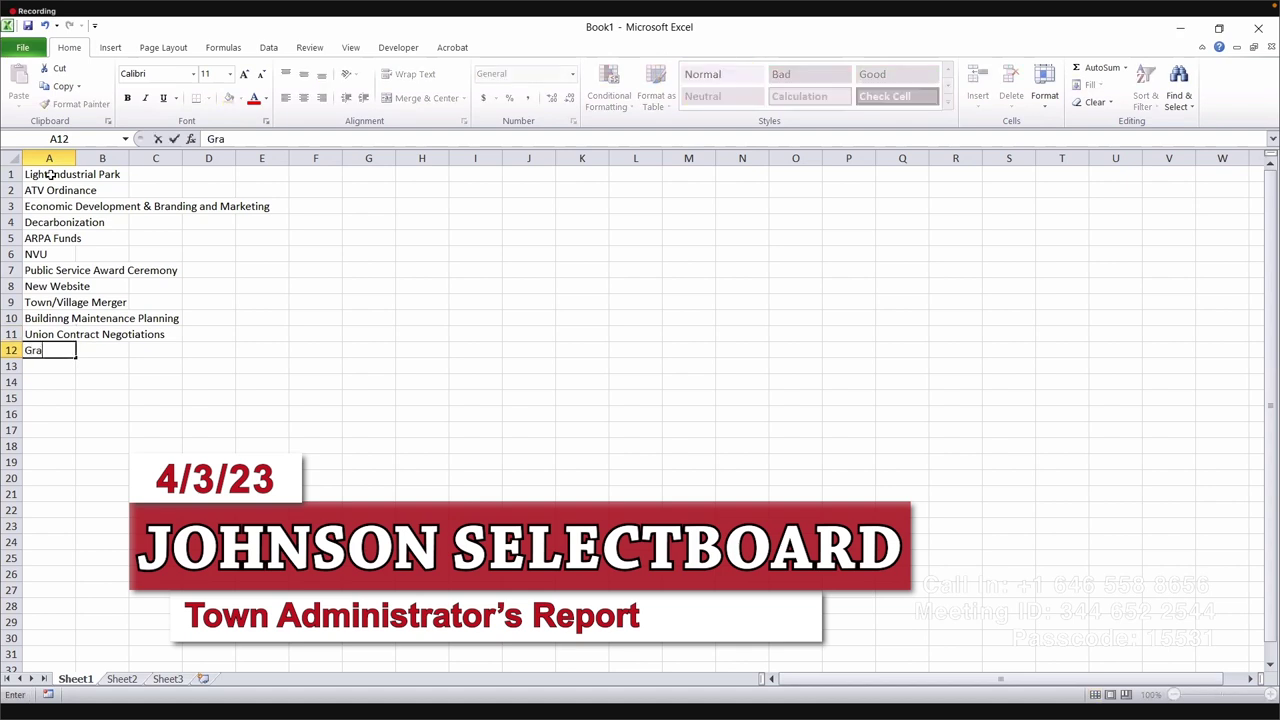
{"action": "type", "text": "vel Pit"}
{"action": "key", "text": "Return"}
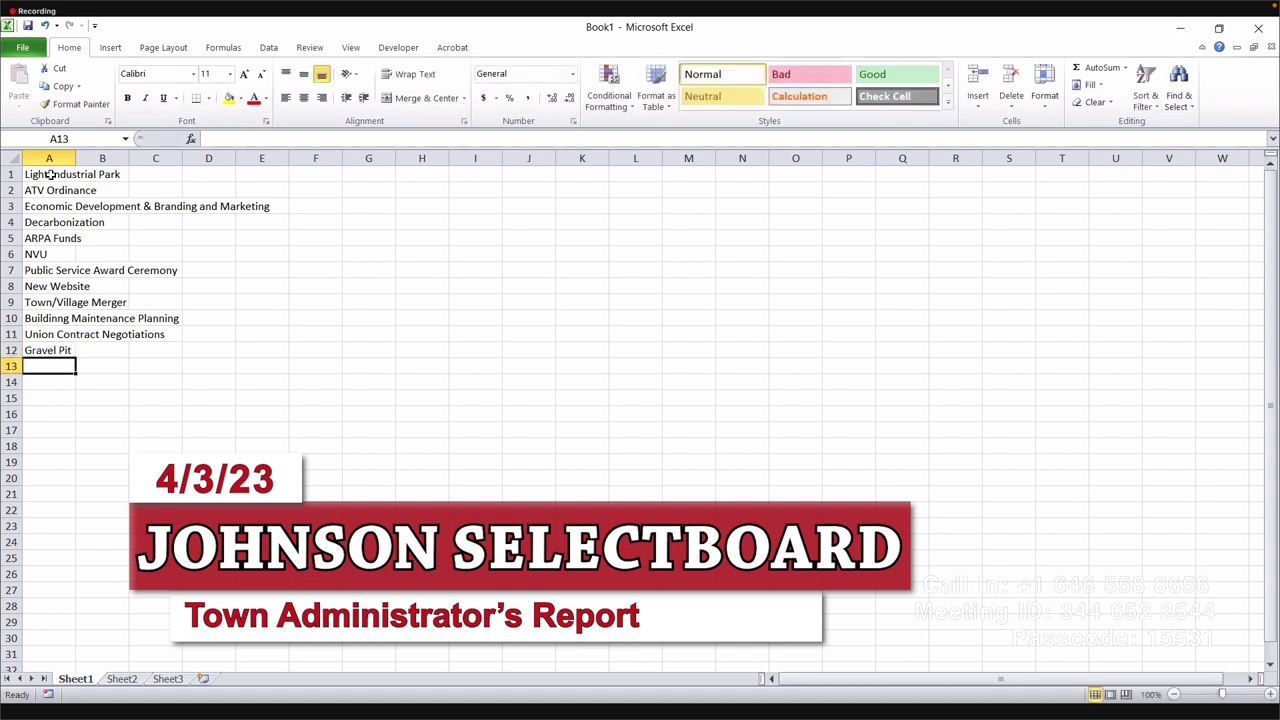
{"action": "type", "text": "Federal "}
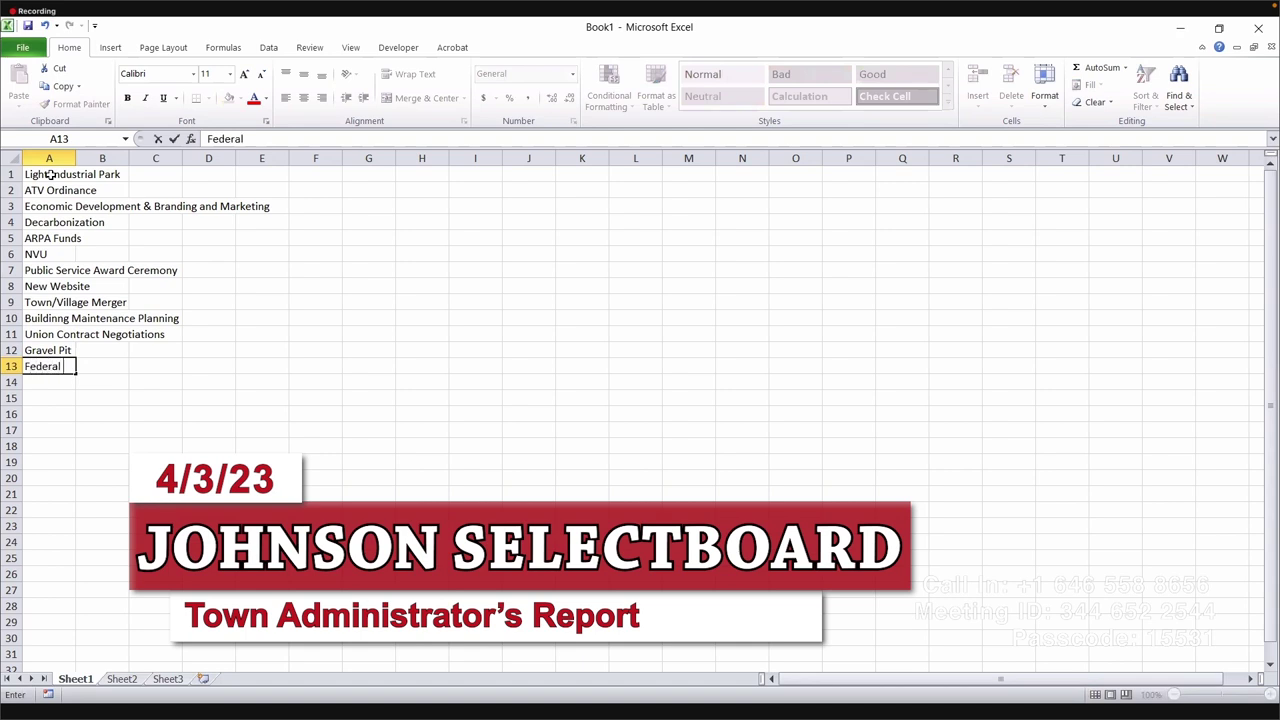
{"action": "type", "text": "Money and Planning"}
{"action": "key", "text": "Return"}
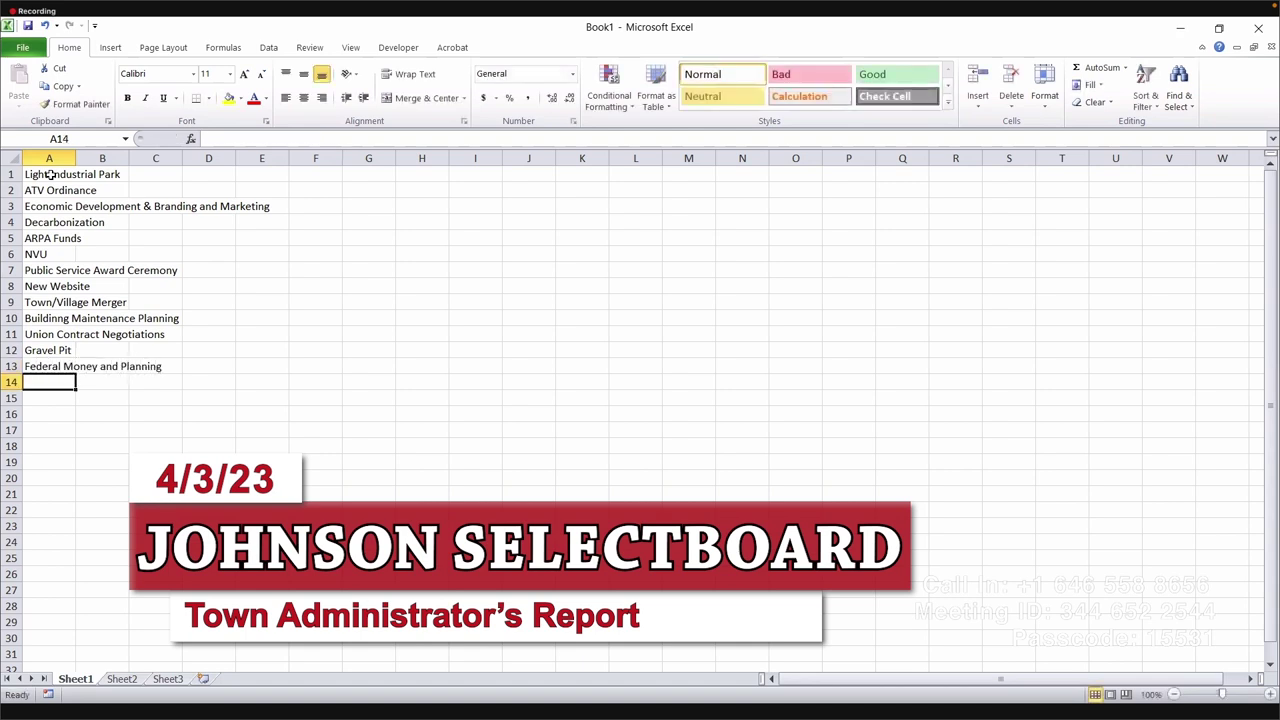
Step: Enter "Cybersecurity" in A14 and "Class IV Road Policy" in A15
{"action": "type", "text": "Cyb"}
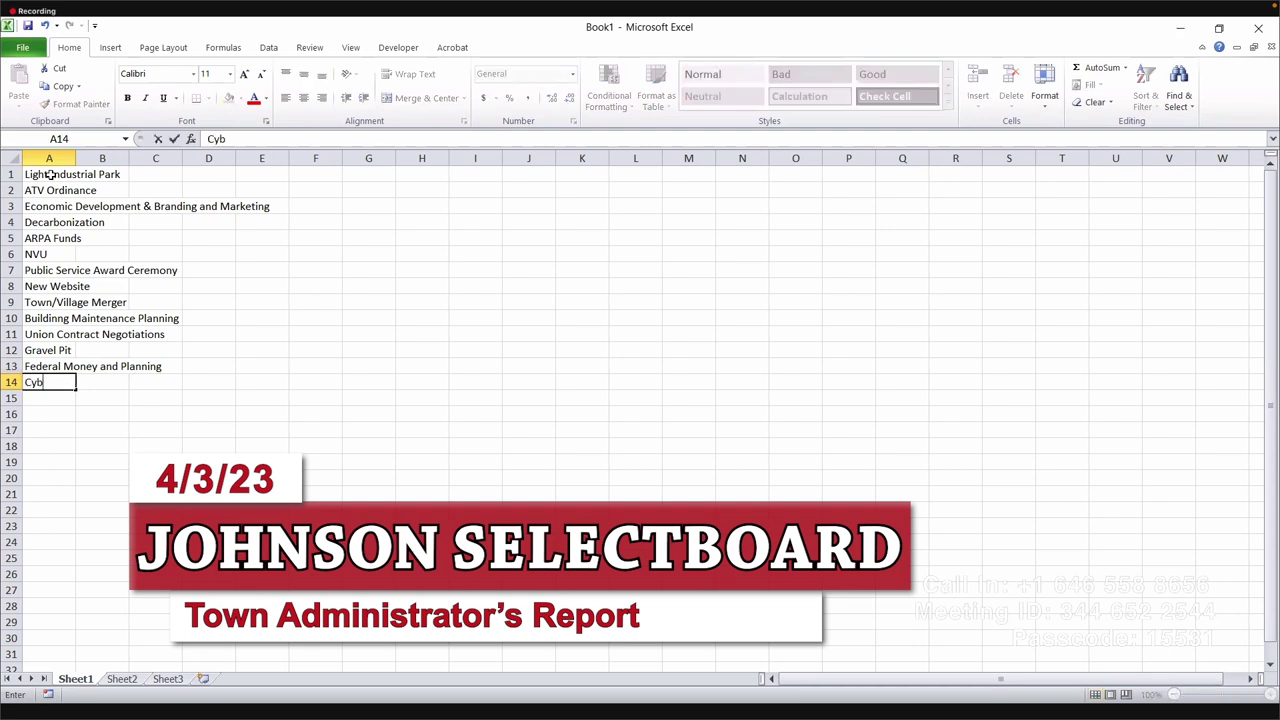
{"action": "type", "text": "ersecurity"}
{"action": "key", "text": "Return"}
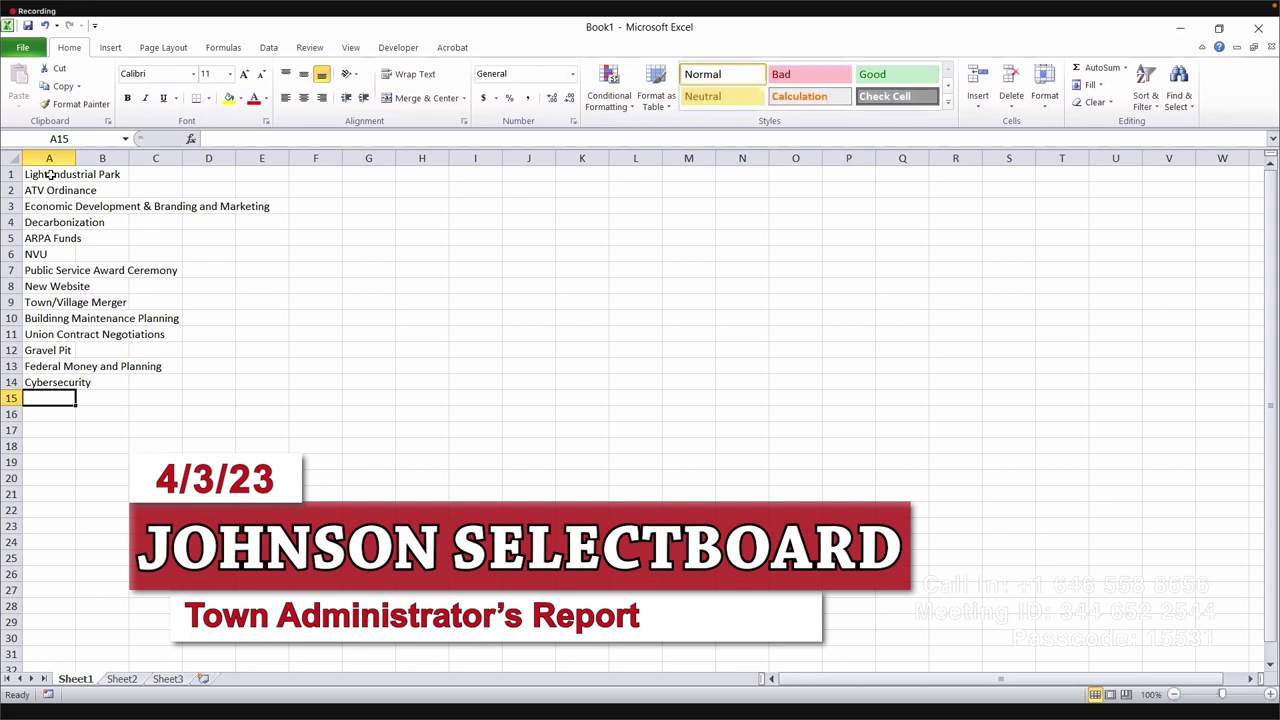
{"action": "type", "text": "Class IV Road Policy"}
{"action": "key", "text": "Return"}
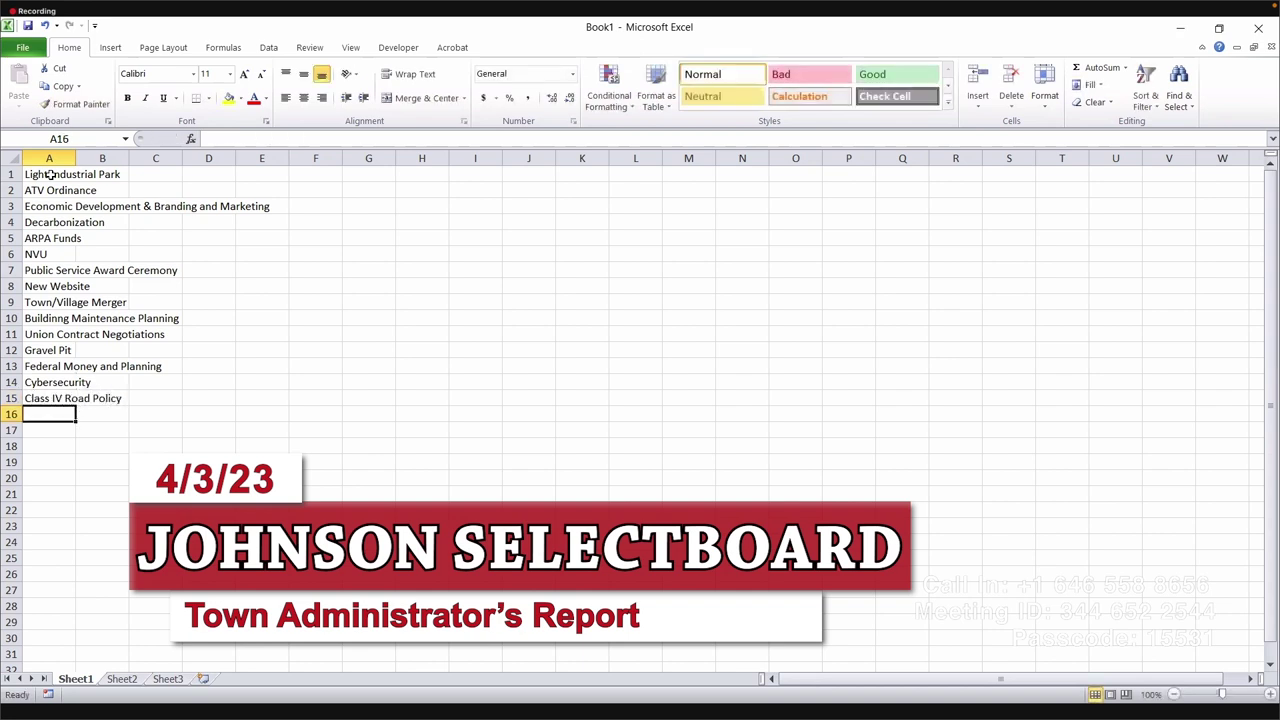
Step: Add the topics "Road Reclassification" in A16 and "Mud Abatement" in A17
{"action": "type", "text": "Road "}
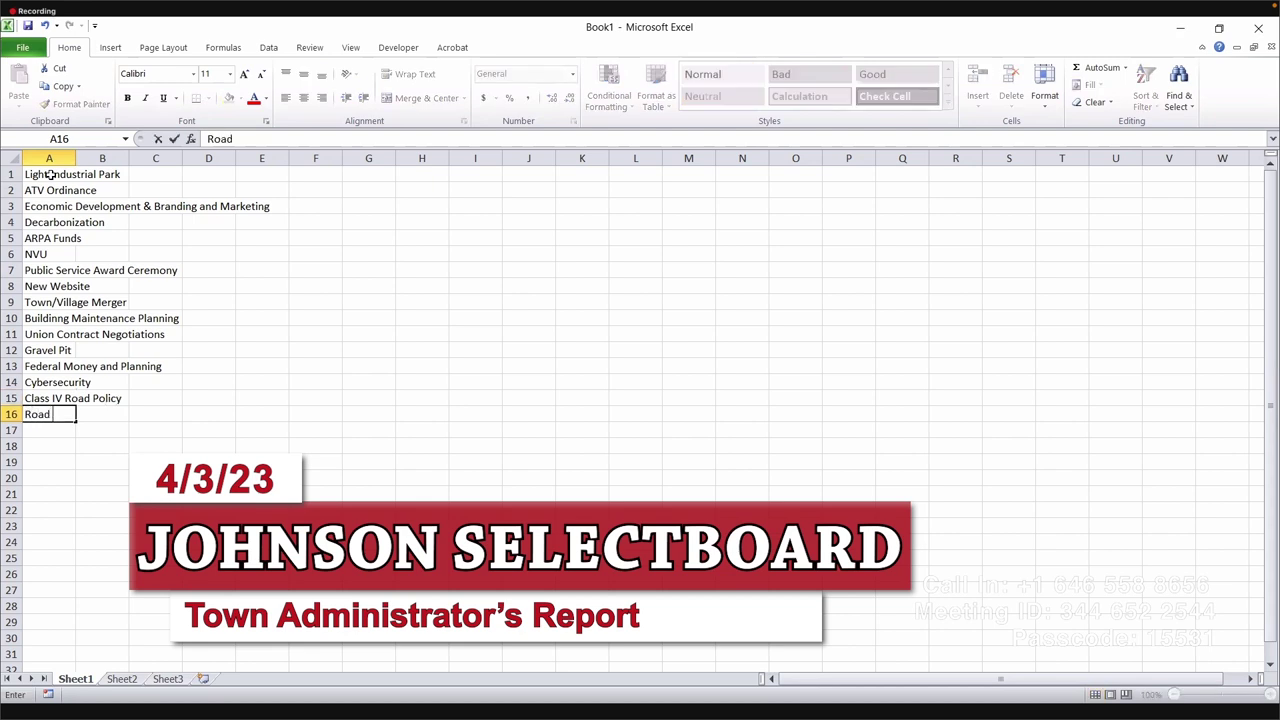
{"action": "type", "text": "Reclassification"}
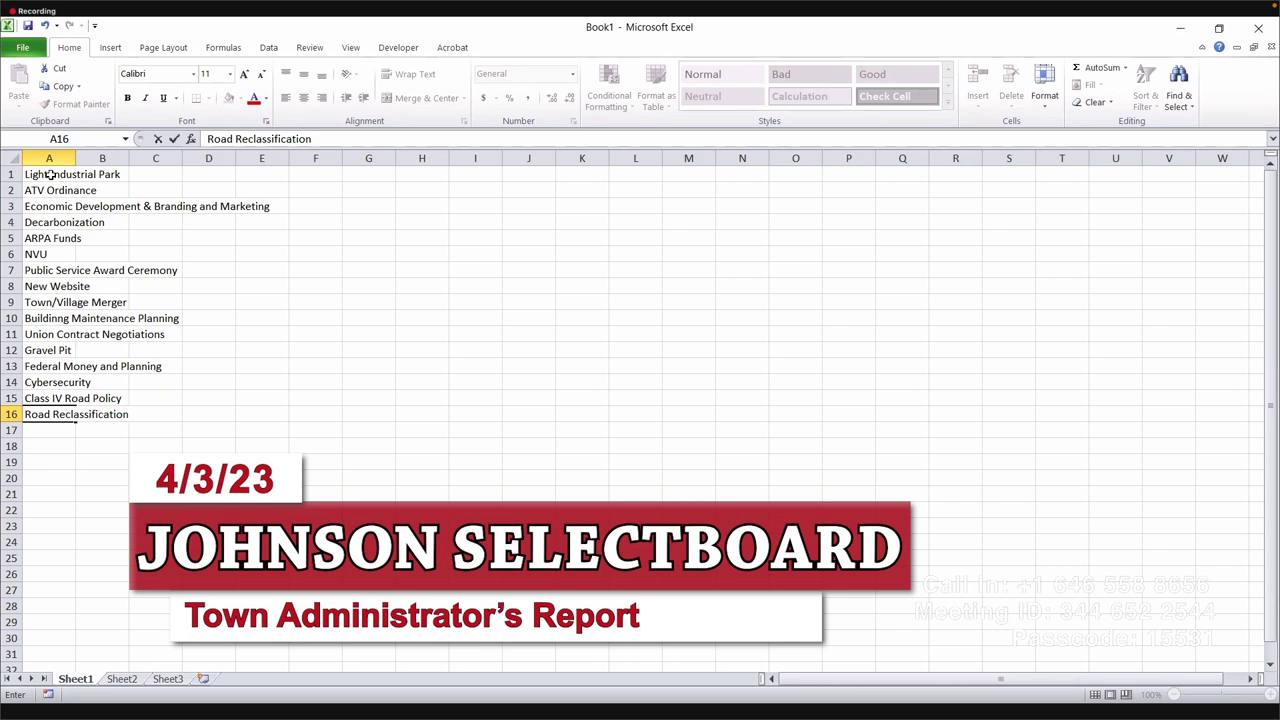
{"action": "key", "text": "Return"}
{"action": "type", "text": "Mud Abatement"}
{"action": "key", "text": "Return"}
Step: Enter "Clerk/Treasurer Plan" in A18 and "Revolving Loan Fund" in A19
{"action": "type", "text": "Clerk/Treasurer Plan"}
{"action": "key", "text": "Return"}
{"action": "type", "text": "Revolving Loan Fund"}
{"action": "key", "text": "Return"}
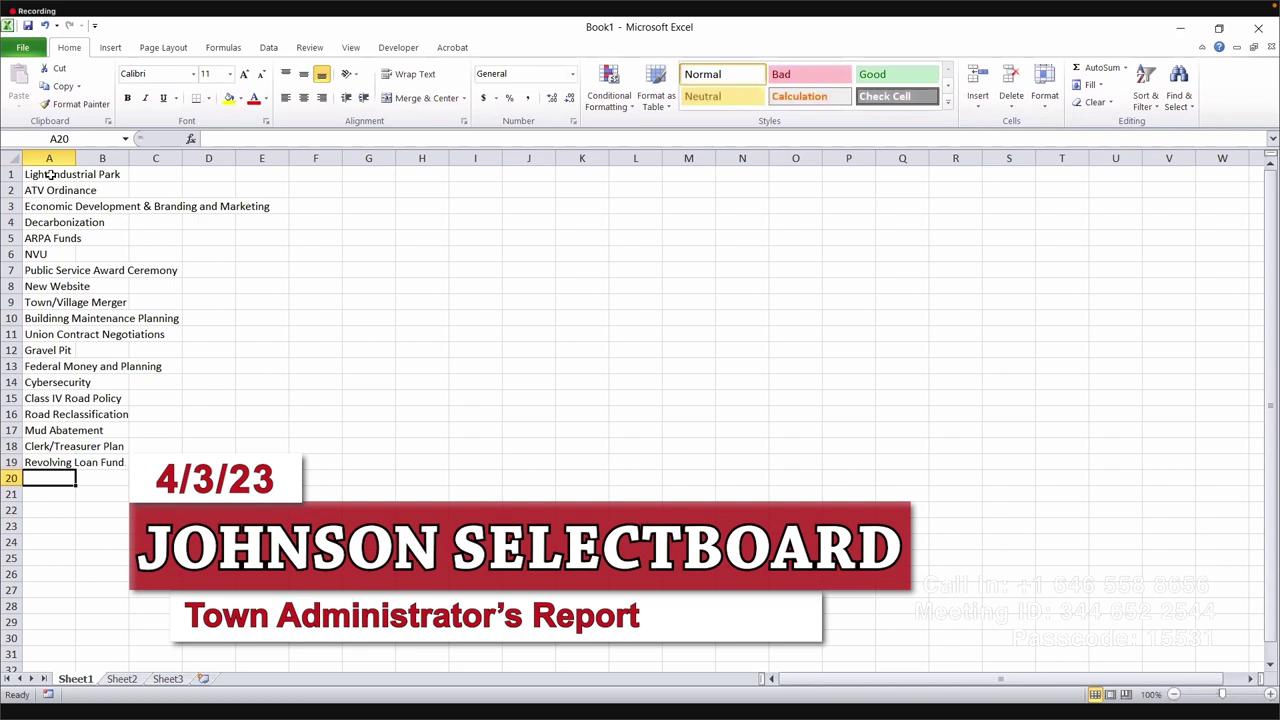
Step: Add "Multi-Use Trails and Ecology Plan for Talc Property" in A20 and "Diversity Equity and Inclusion" in A21
{"action": "type", "text": "Mul"}
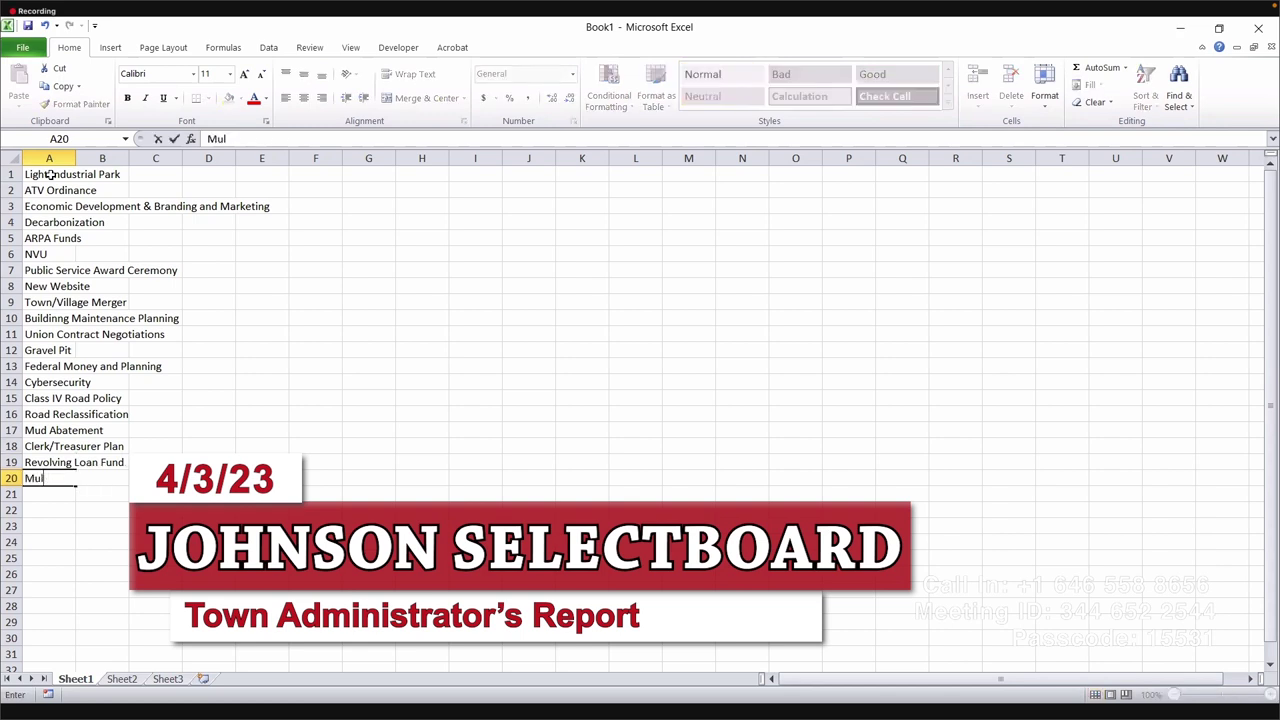
{"action": "type", "text": "ti-Use Trails and Ecology Plan fo"}
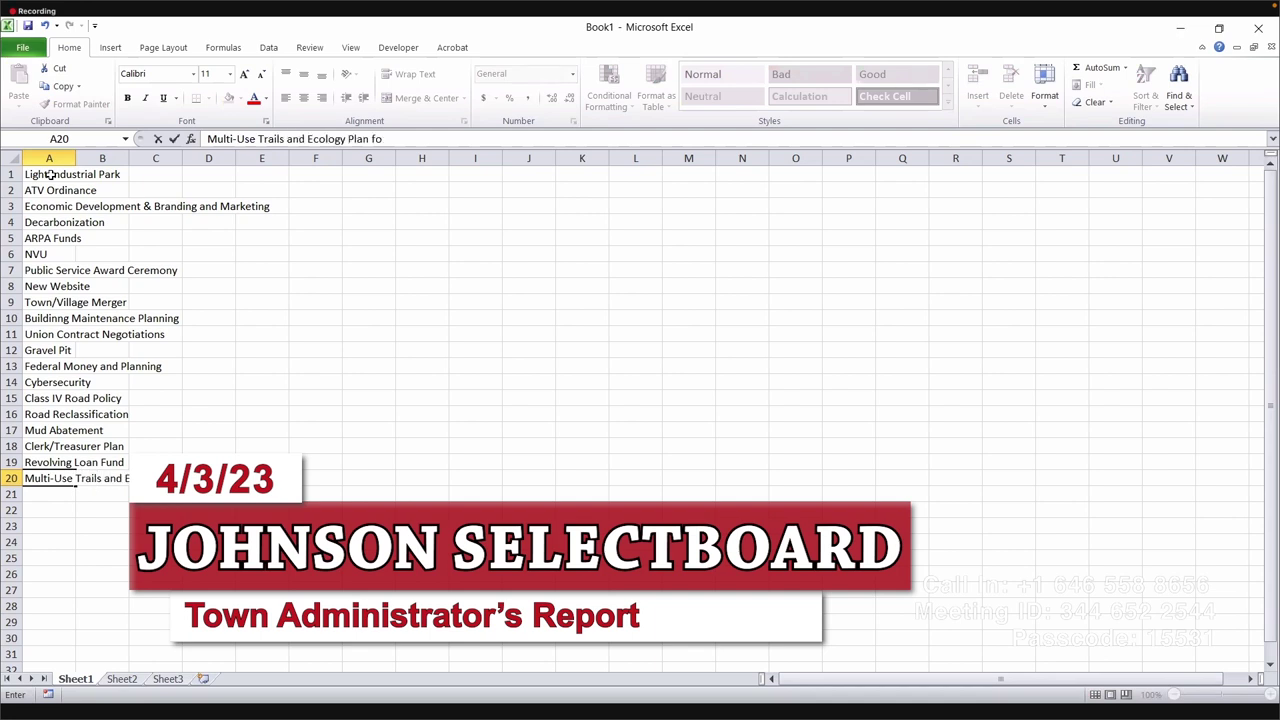
{"action": "type", "text": "r Talc Property"}
{"action": "key", "text": "Return"}
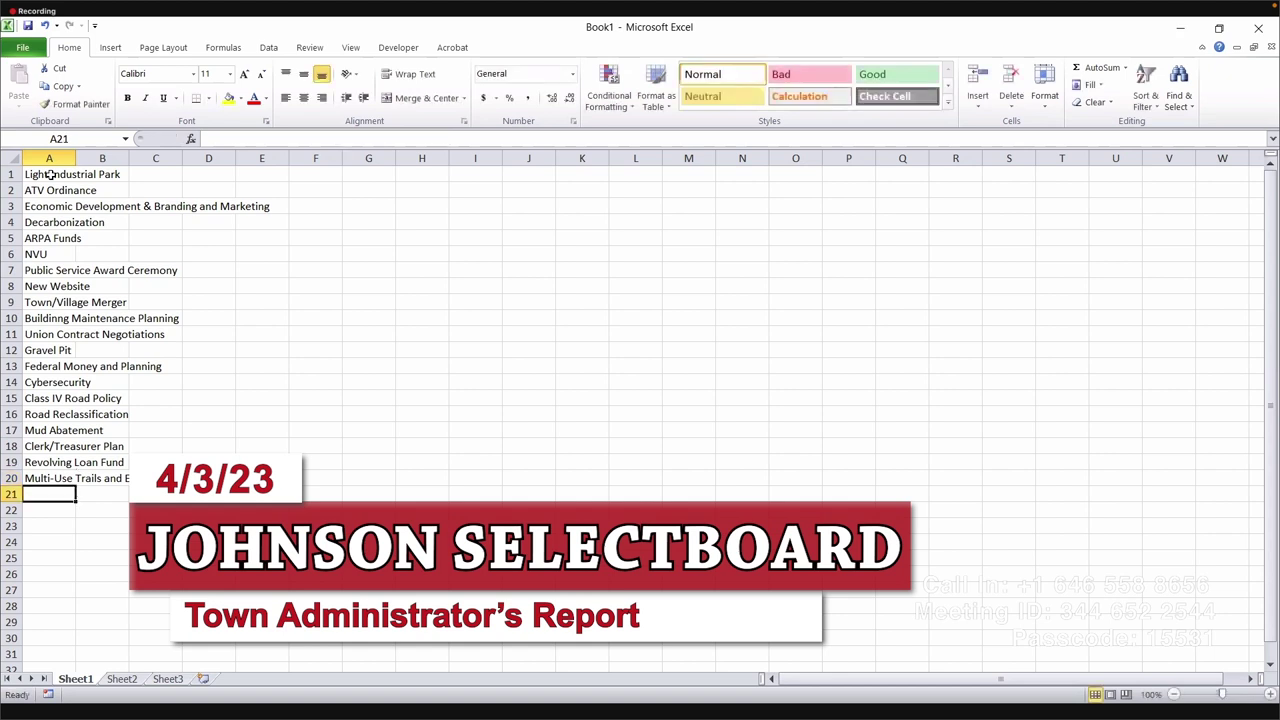
{"action": "type", "text": "Diversity Equity and Inclusion"}
{"action": "key", "text": "Return"}
Step: Enter "Bridge Improvements" in A22 and autofit column A to the width of its topics
{"action": "type", "text": "Bridge Improvements"}
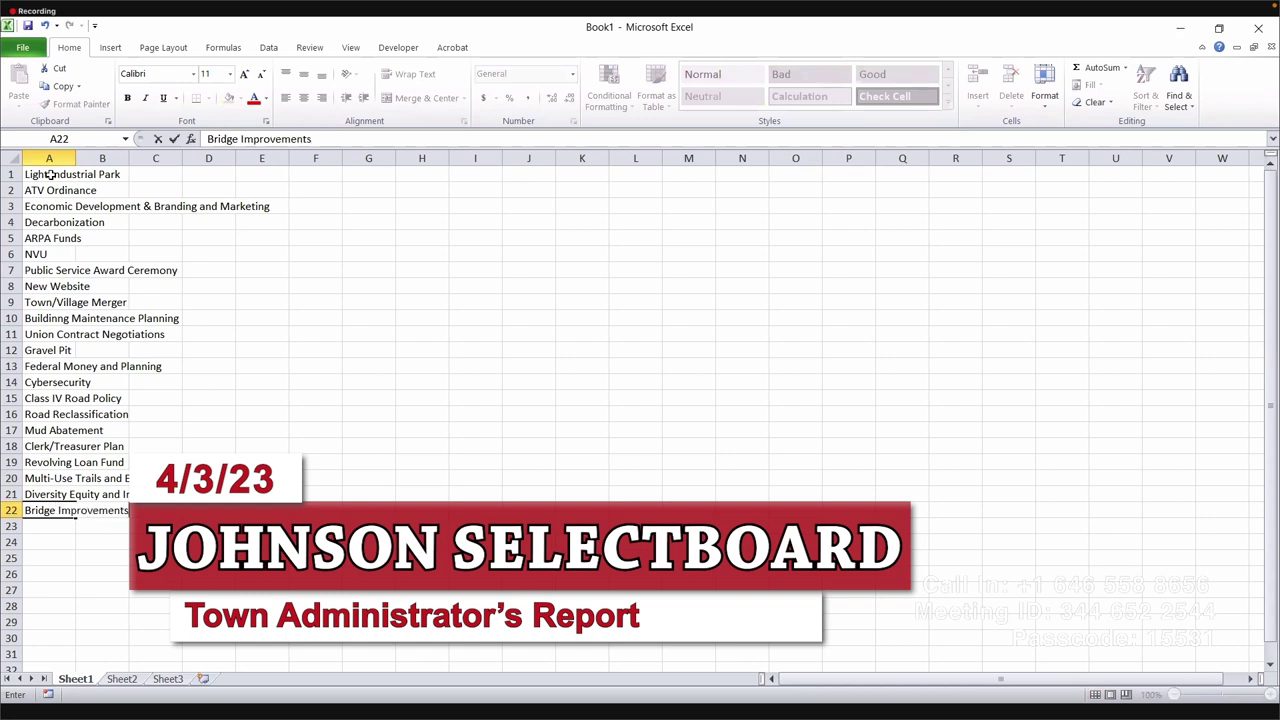
{"action": "key", "text": "Return"}
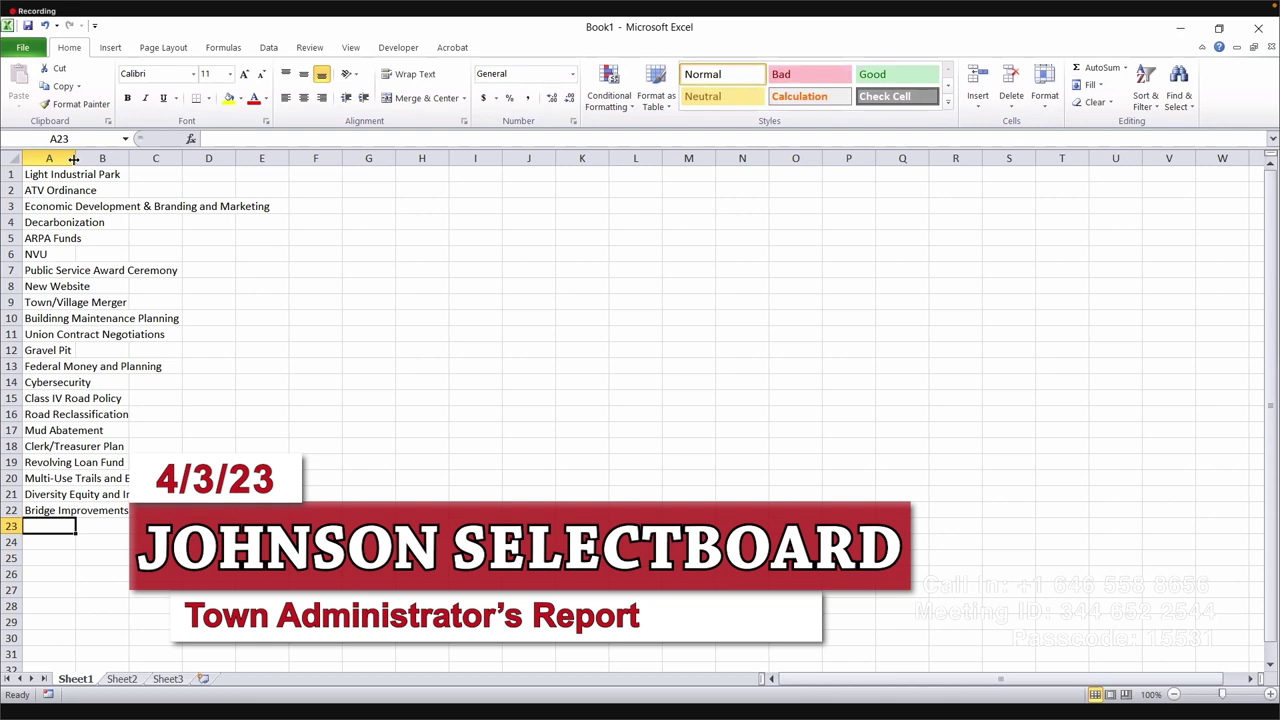
{"action": "double_click", "coordinate": [73, 159]}
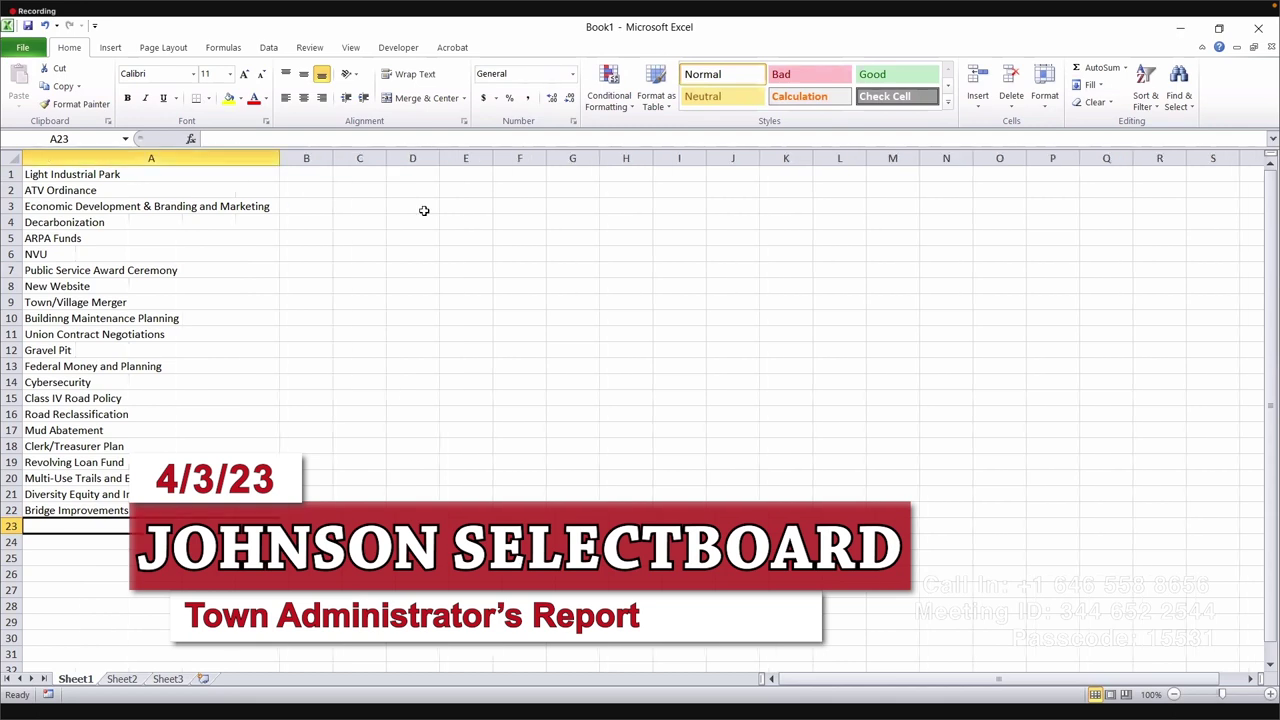
{"action": "left_click", "coordinate": [327, 175]}
{"action": "type", "text": "Bo"}
{"action": "key", "text": "BackSpace"}
{"action": "key", "text": "BackSpace"}
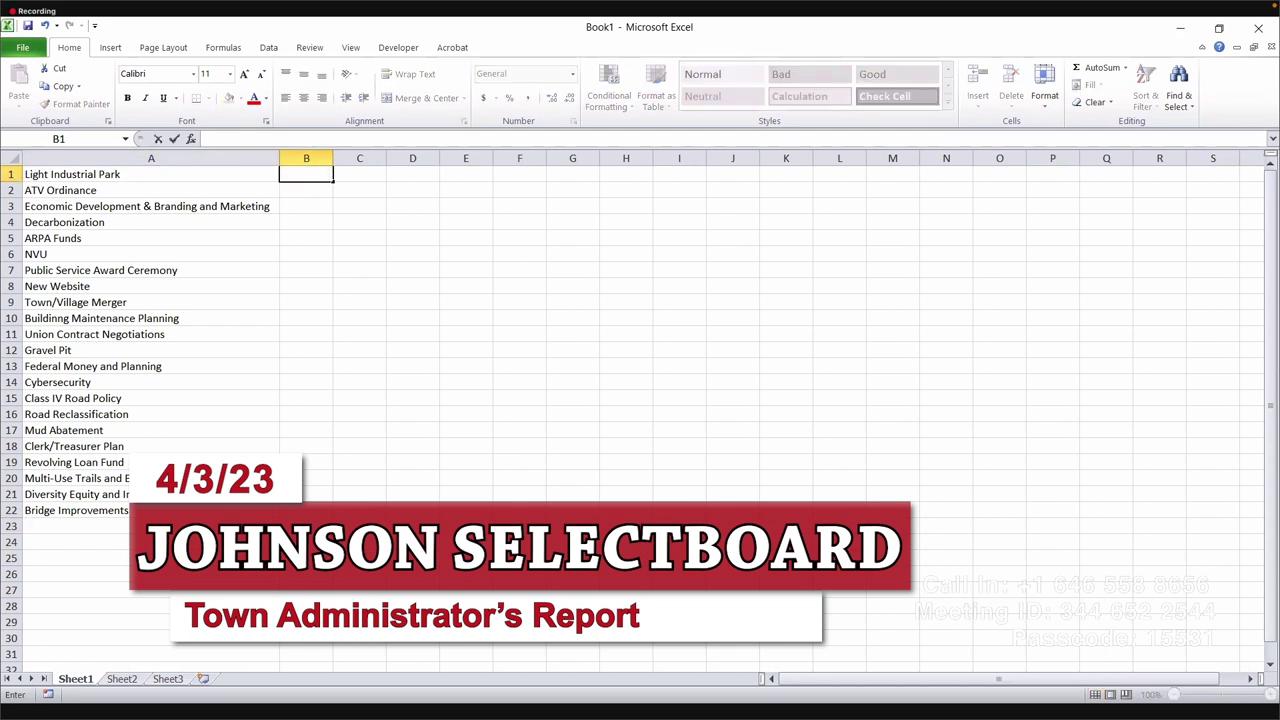
Step: Insert a blank row above the topic list and enter the header "Topic" in A1
{"action": "left_click", "coordinate": [14, 174]}
{"action": "right_click", "coordinate": [15, 174]}
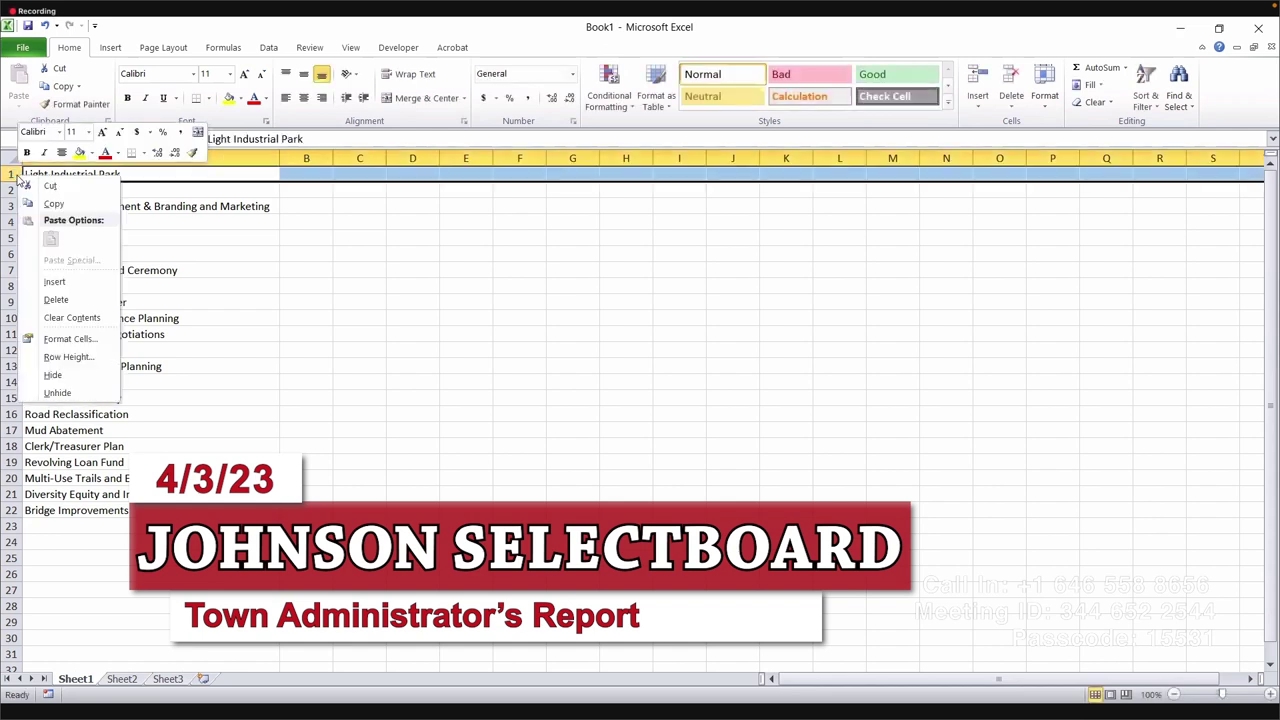
{"action": "left_click", "coordinate": [55, 282]}
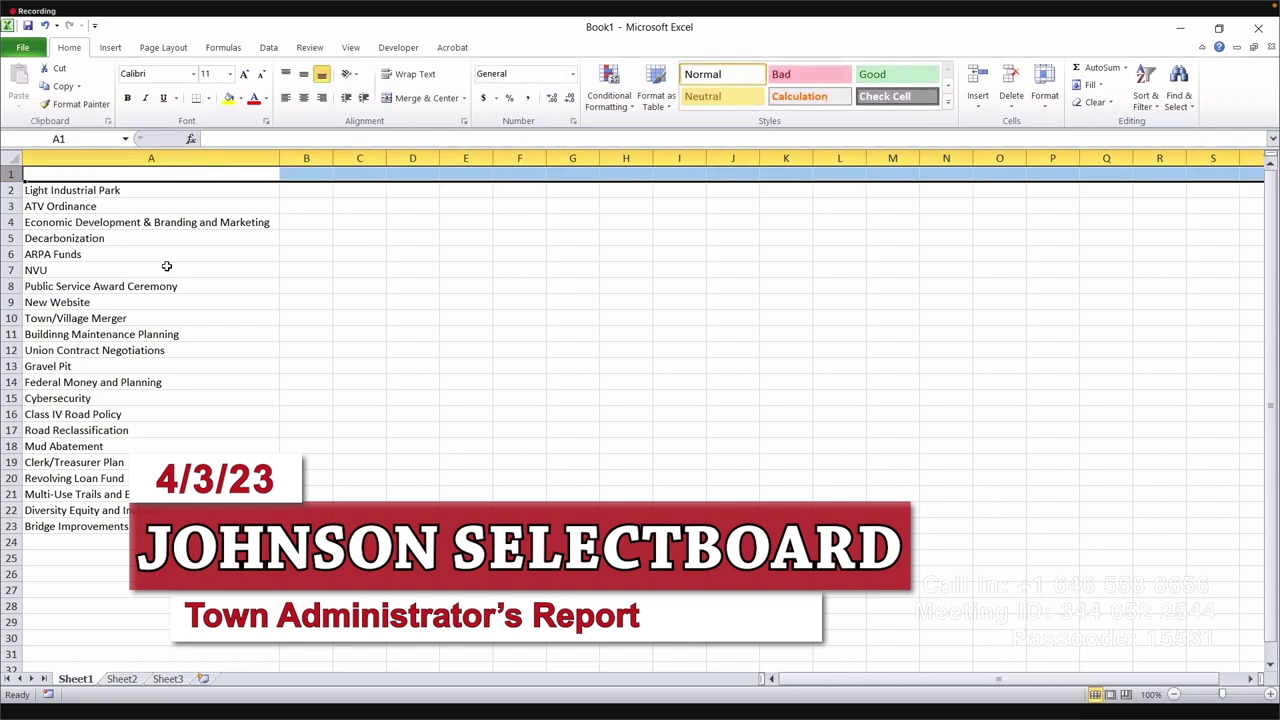
{"action": "left_click", "coordinate": [250, 171]}
{"action": "type", "text": "Topic"}
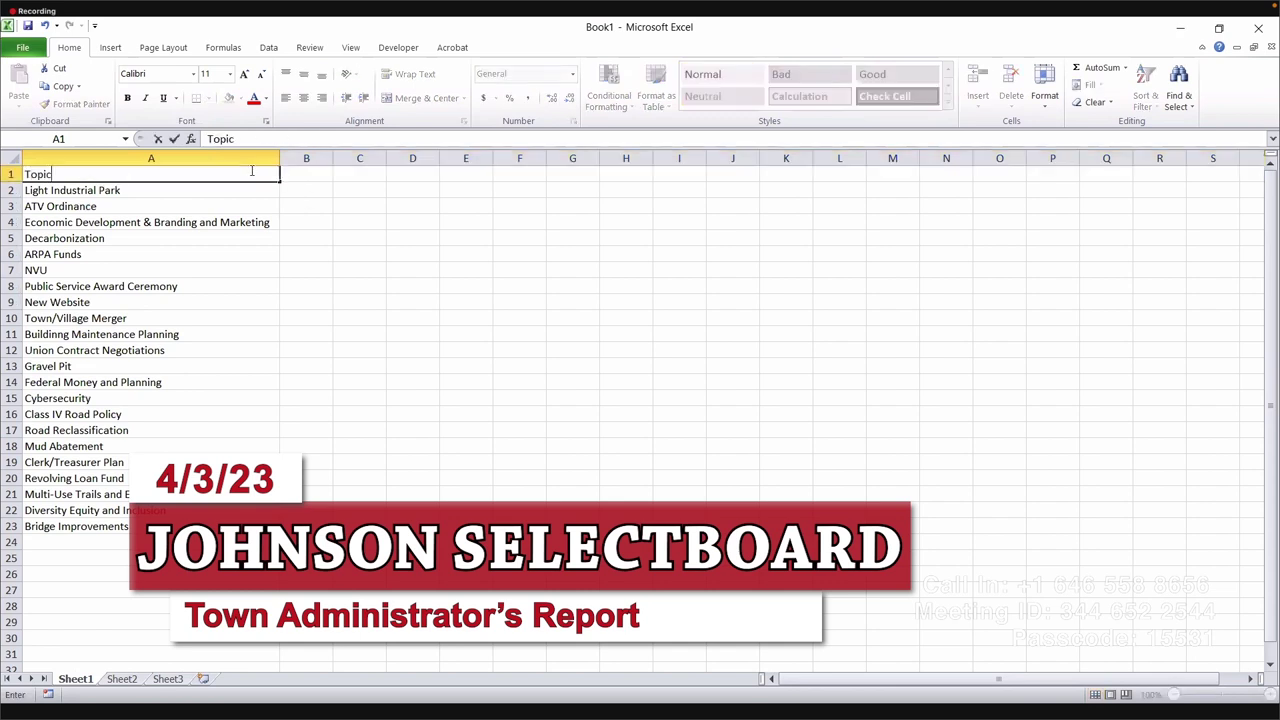
{"action": "key", "text": "Tab"}
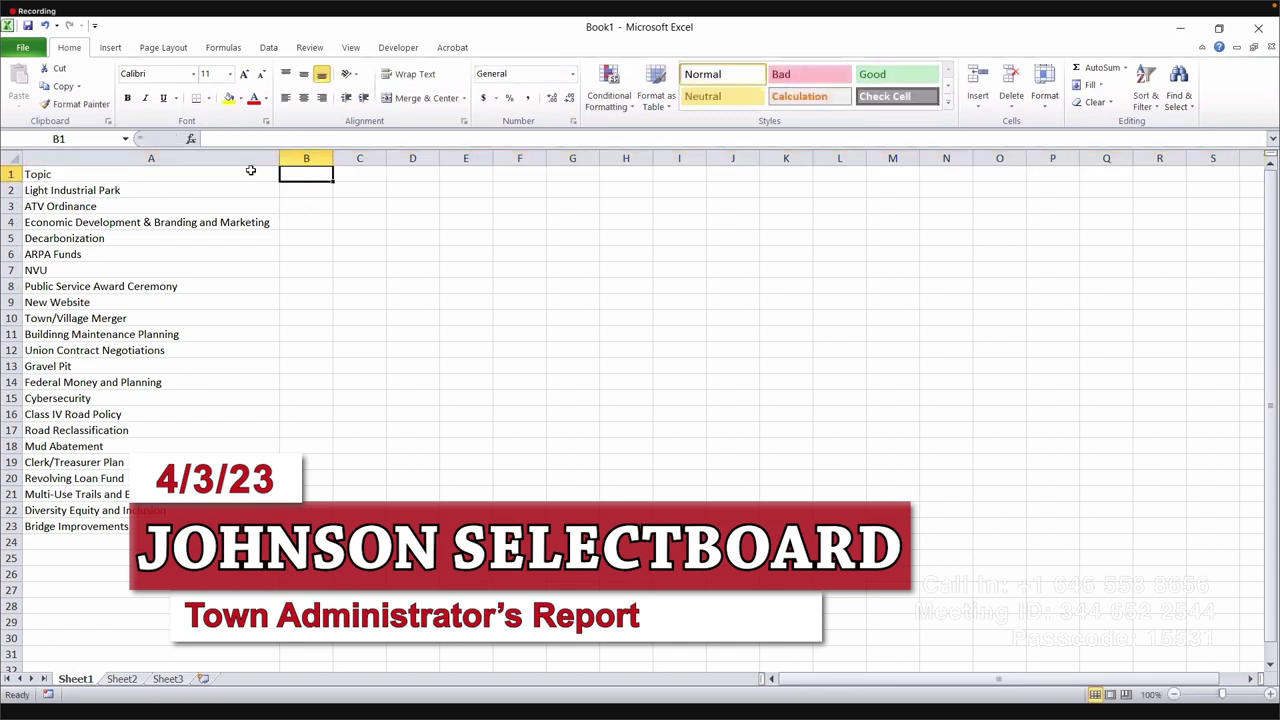
{"action": "type", "text": "Public"}
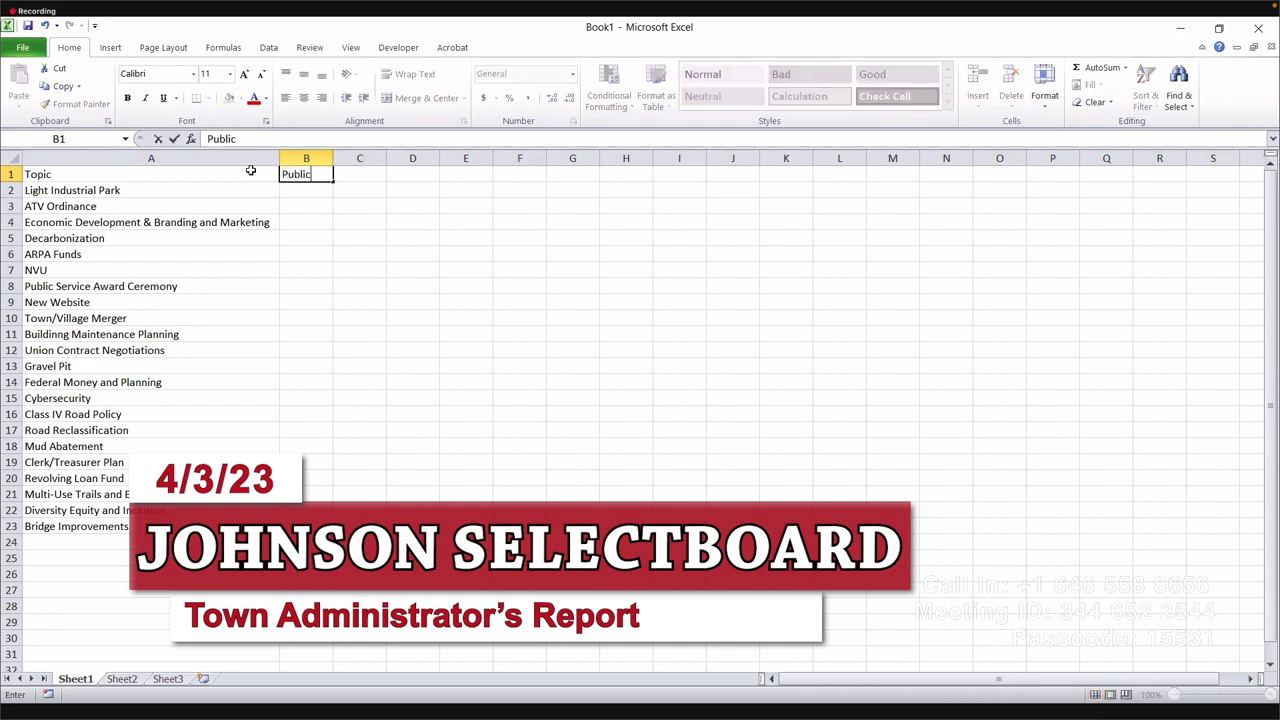
{"action": "key", "text": "BackSpace"}
{"action": "key", "text": "BackSpace"}
{"action": "key", "text": "BackSpace"}
{"action": "key", "text": "BackSpace"}
{"action": "key", "text": "BackSpace"}
{"action": "key", "text": "BackSpace"}
Step: Enter the headers "Board", "Public" and "Total" in B1 through D1
{"action": "type", "text": "Board"}
{"action": "key", "text": "Tab"}
{"action": "type", "text": "Public"}
{"action": "key", "text": "Tab"}
{"action": "type", "text": "Total"}
{"action": "key", "text": "Return"}
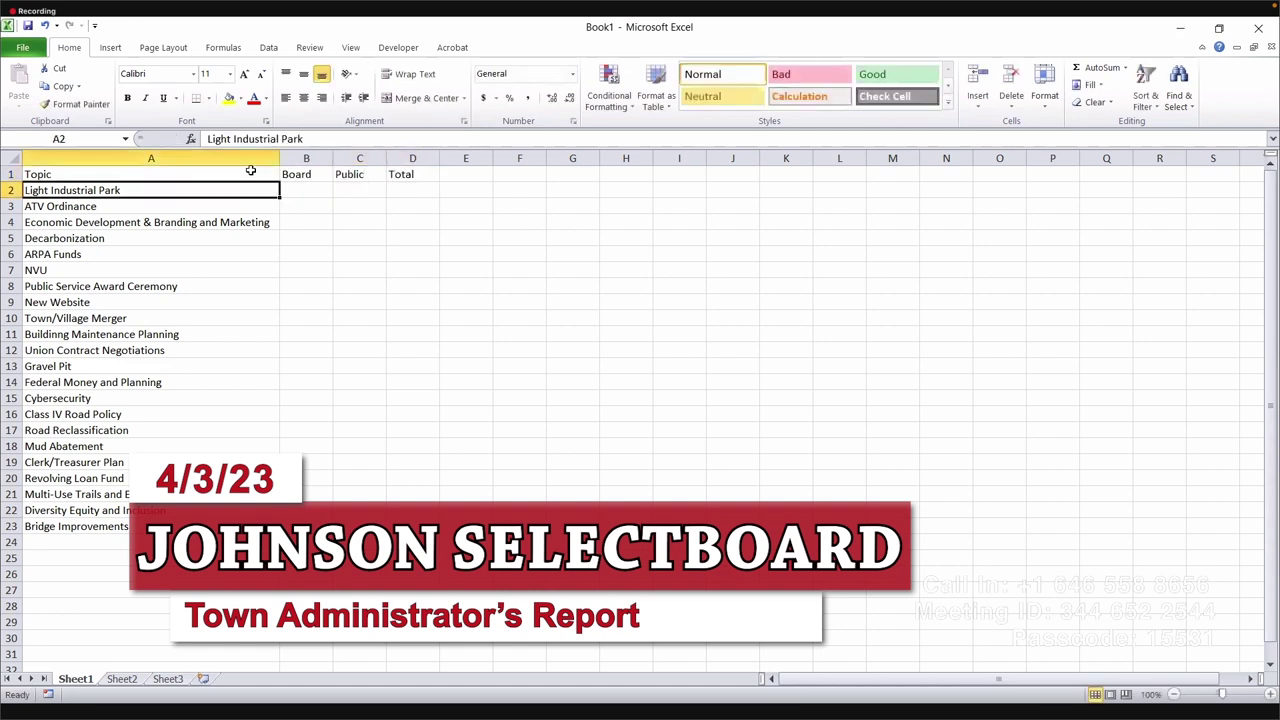
Step: Insert a column between Board and Public and give it the header "Staff" in C1
{"action": "key", "text": "Right"}
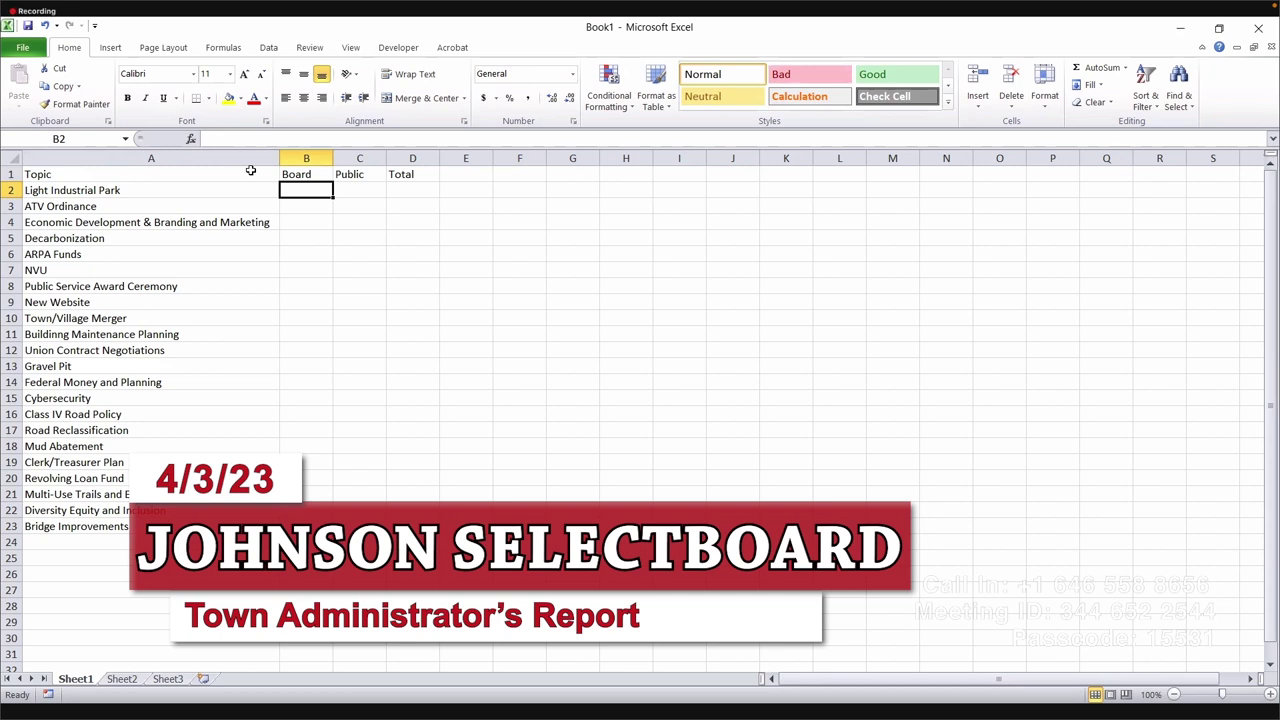
{"action": "left_click", "coordinate": [348, 156]}
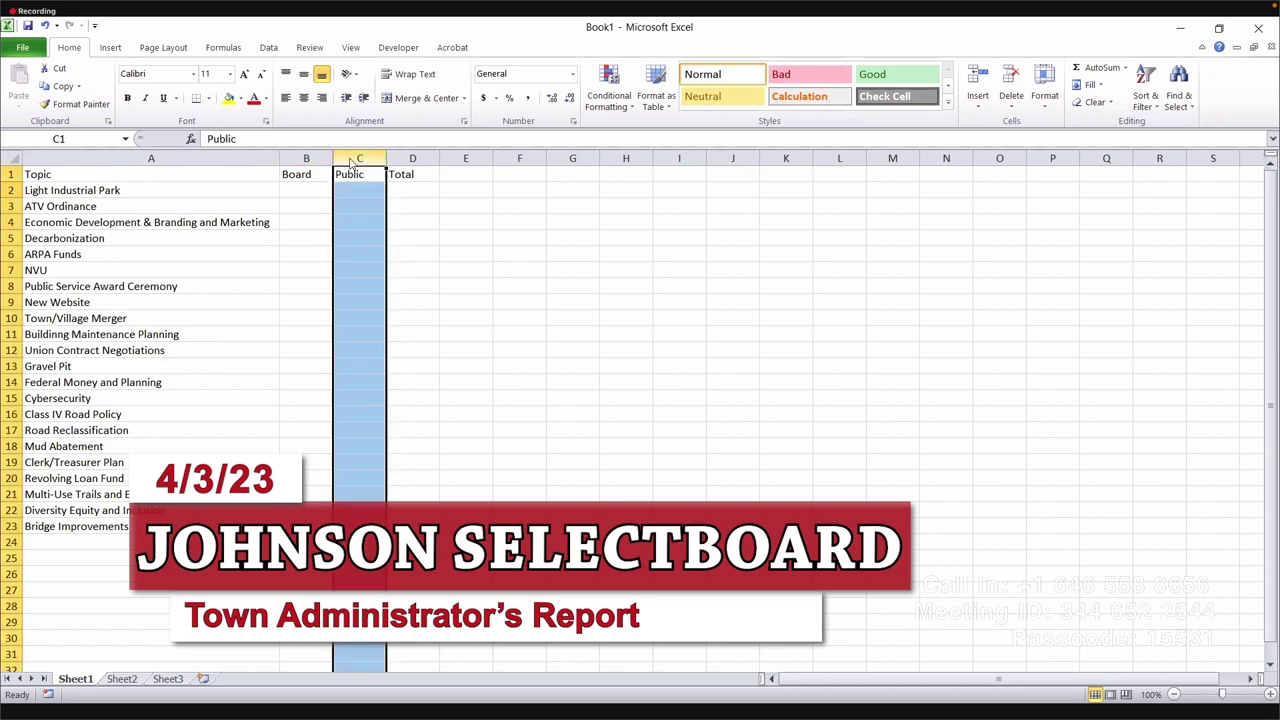
{"action": "right_click", "coordinate": [348, 154]}
{"action": "left_click", "coordinate": [430, 258]}
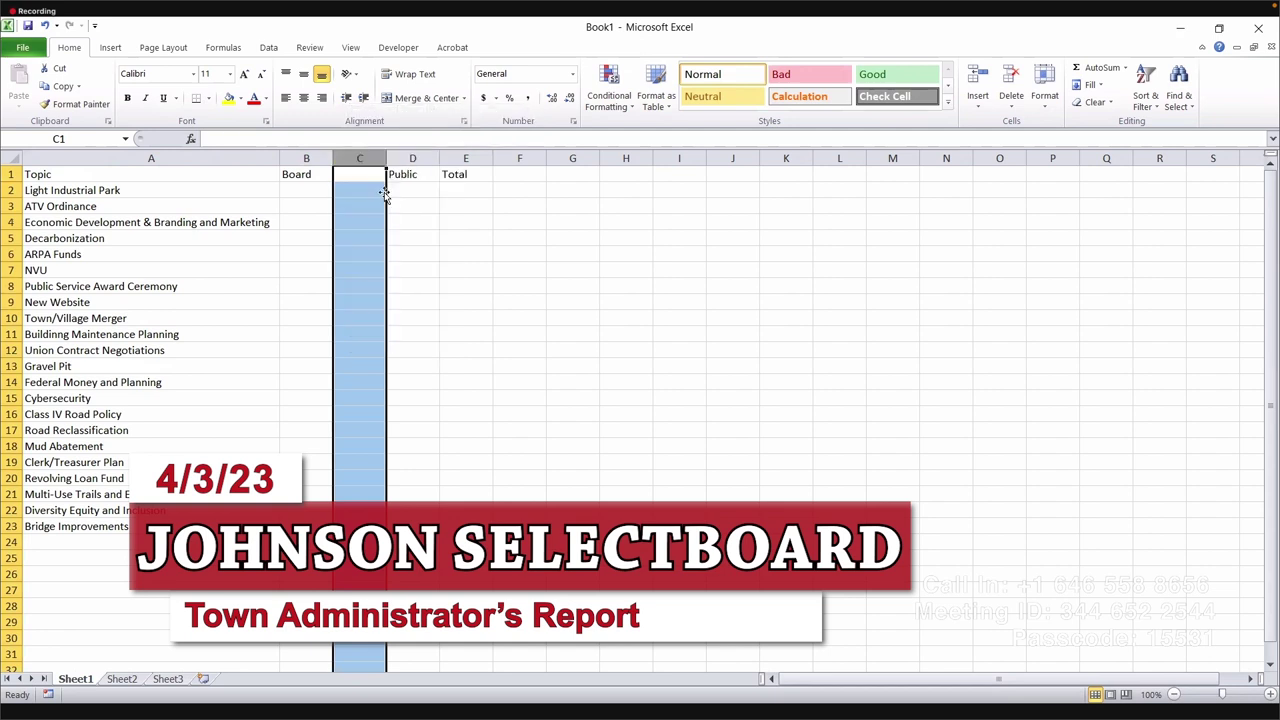
{"action": "left_click", "coordinate": [370, 175]}
{"action": "type", "text": "Staff"}
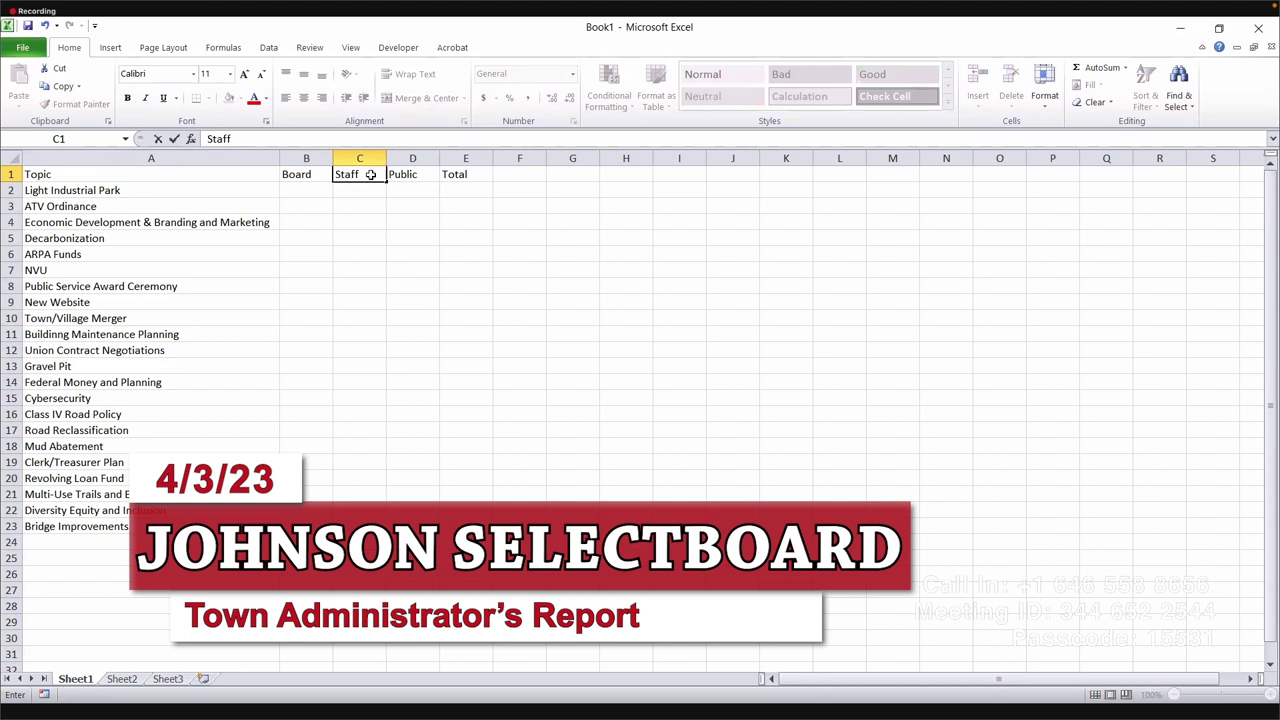
{"action": "key", "text": "Left"}
{"action": "key", "text": "Left"}
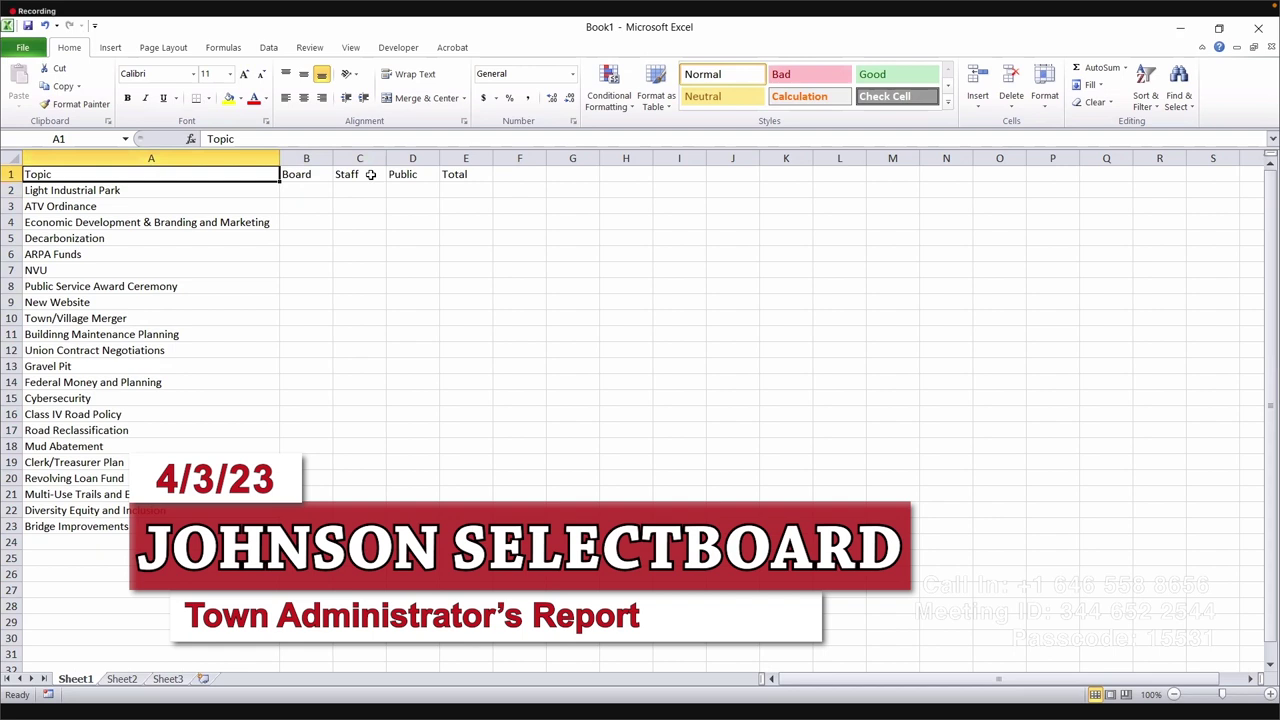
Step: Review the topics in column A one by one, down to the first empty row
{"action": "key", "text": "Down"}
{"action": "key", "text": "Down"}
{"action": "key", "text": "Down"}
{"action": "key", "text": "Down"}
{"action": "key", "text": "Down"}
{"action": "key", "text": "Down"}
{"action": "key", "text": "Down"}
{"action": "key", "text": "Down"}
{"action": "key", "text": "Down"}
{"action": "key", "text": "Down"}
{"action": "key", "text": "Down"}
{"action": "key", "text": "Down"}
{"action": "key", "text": "Down"}
{"action": "key", "text": "Down"}
{"action": "key", "text": "Down"}
{"action": "key", "text": "Down"}
{"action": "key", "text": "Down"}
{"action": "key", "text": "Down"}
{"action": "key", "text": "Down"}
{"action": "key", "text": "Down"}
{"action": "key", "text": "Down"}
{"action": "key", "text": "Down"}
{"action": "key", "text": "Down"}
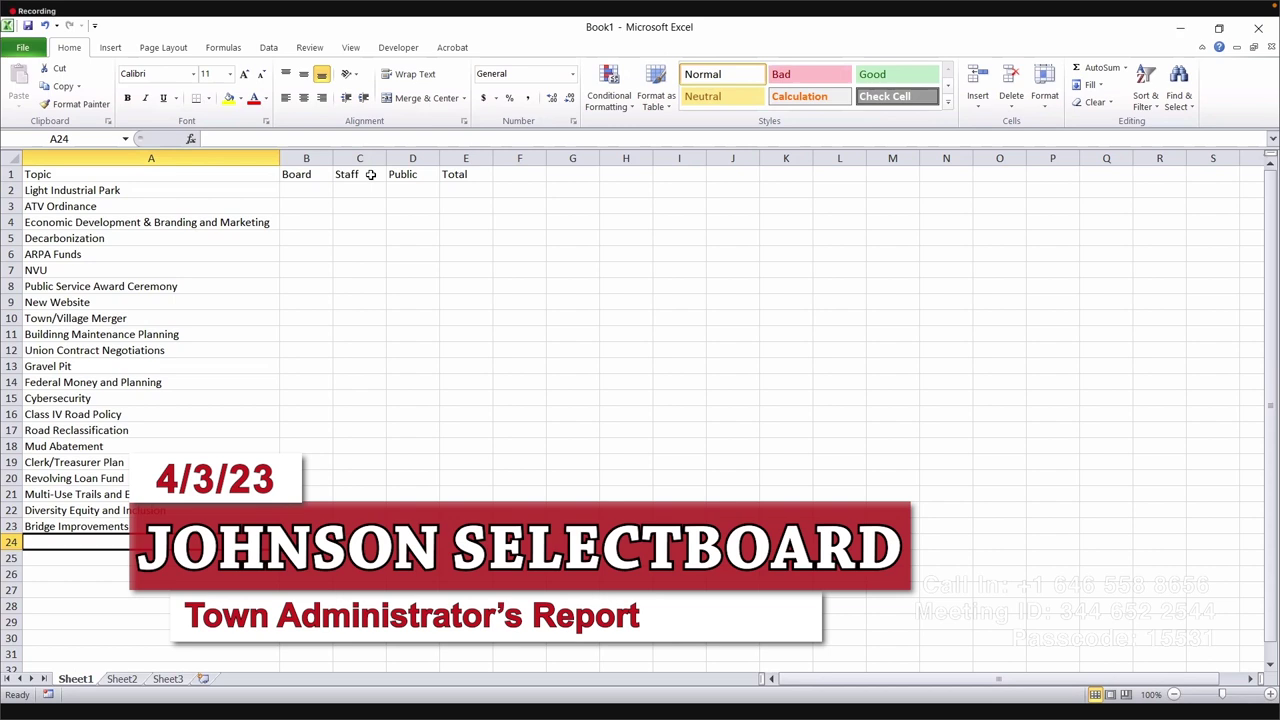
Step: Fill the Light Industrial Park row with 4 for Board, 2 for Staff and 3 for Public
{"action": "key", "text": "Up"}
{"action": "key", "text": "Up"}
{"action": "key", "text": "Up"}
{"action": "key", "text": "Up"}
{"action": "key", "text": "Up"}
{"action": "key", "text": "Up"}
{"action": "key", "text": "Up"}
{"action": "key", "text": "Up"}
{"action": "key", "text": "Up"}
{"action": "key", "text": "Up"}
{"action": "key", "text": "Up"}
{"action": "key", "text": "Up"}
{"action": "key", "text": "Up"}
{"action": "key", "text": "Up"}
{"action": "key", "text": "Up"}
{"action": "key", "text": "Up"}
{"action": "key", "text": "Up"}
{"action": "key", "text": "Up"}
{"action": "key", "text": "Up"}
{"action": "key", "text": "Up"}
{"action": "key", "text": "Right"}
{"action": "type", "text": "3"}
{"action": "key", "text": "Right"}
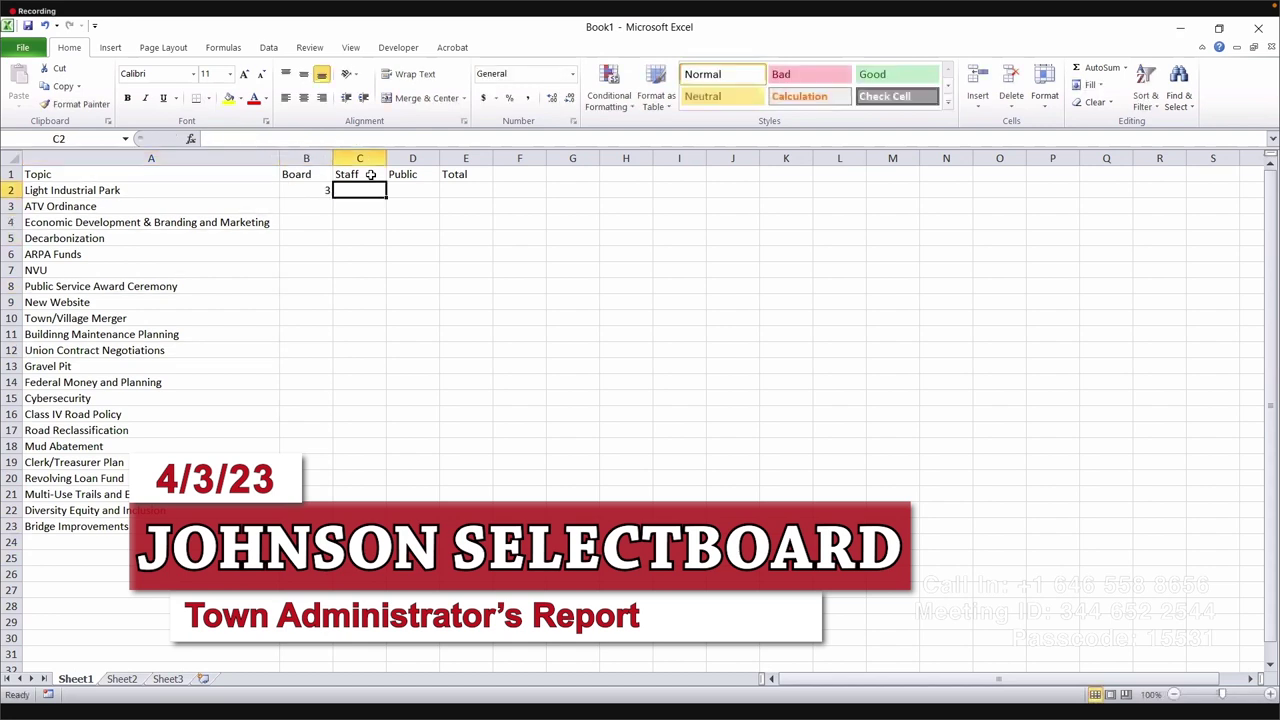
{"action": "key", "text": "Right"}
{"action": "type", "text": "3"}
{"action": "key", "text": "Left"}
{"action": "key", "text": "Left"}
{"action": "key", "text": "Right"}
{"action": "type", "text": "2"}
{"action": "key", "text": "Left"}
{"action": "type", "text": "4"}
{"action": "key", "text": "Return"}
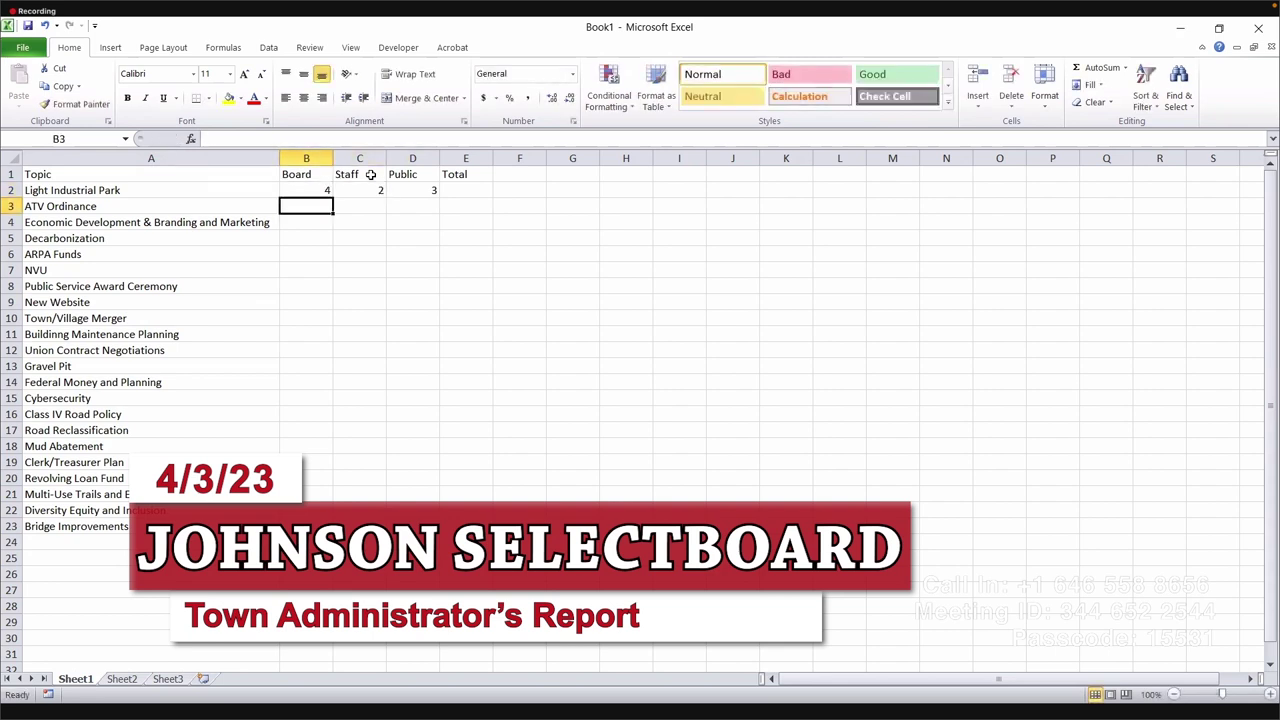
Step: Enter 3 for Board and 2 for Staff in the ATV Ordinance row
{"action": "key", "text": "Right"}
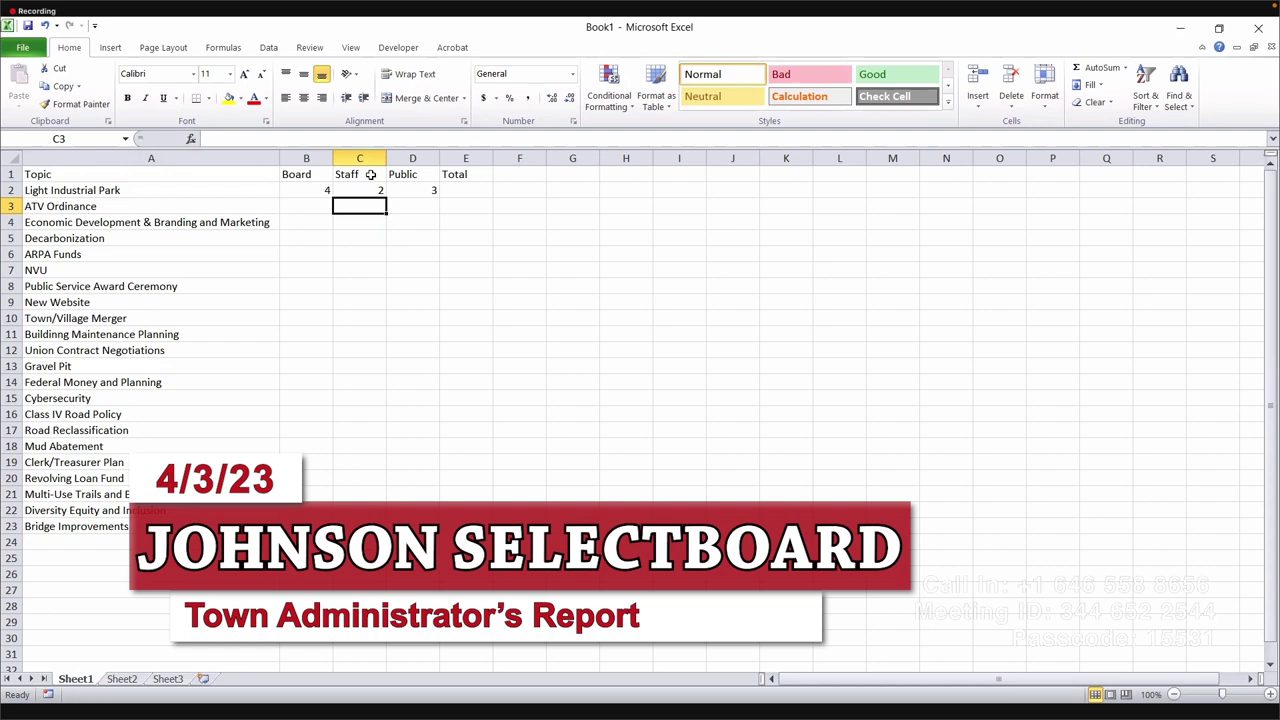
{"action": "type", "text": "2"}
{"action": "key", "text": "Left"}
{"action": "type", "text": "3"}
{"action": "key", "text": "Return"}
{"action": "key", "text": "Right"}
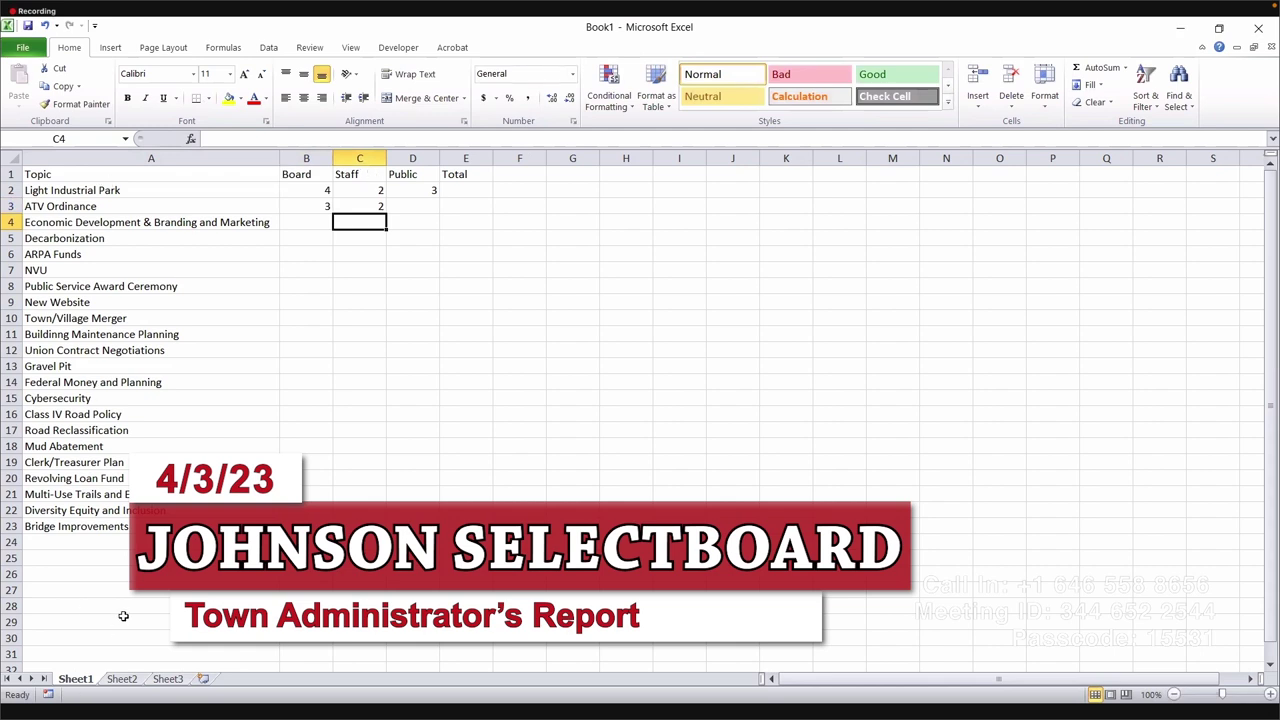
Step: Add the topics "Marketing" in A24 and "Branding" in A25
{"action": "left_click", "coordinate": [60, 542]}
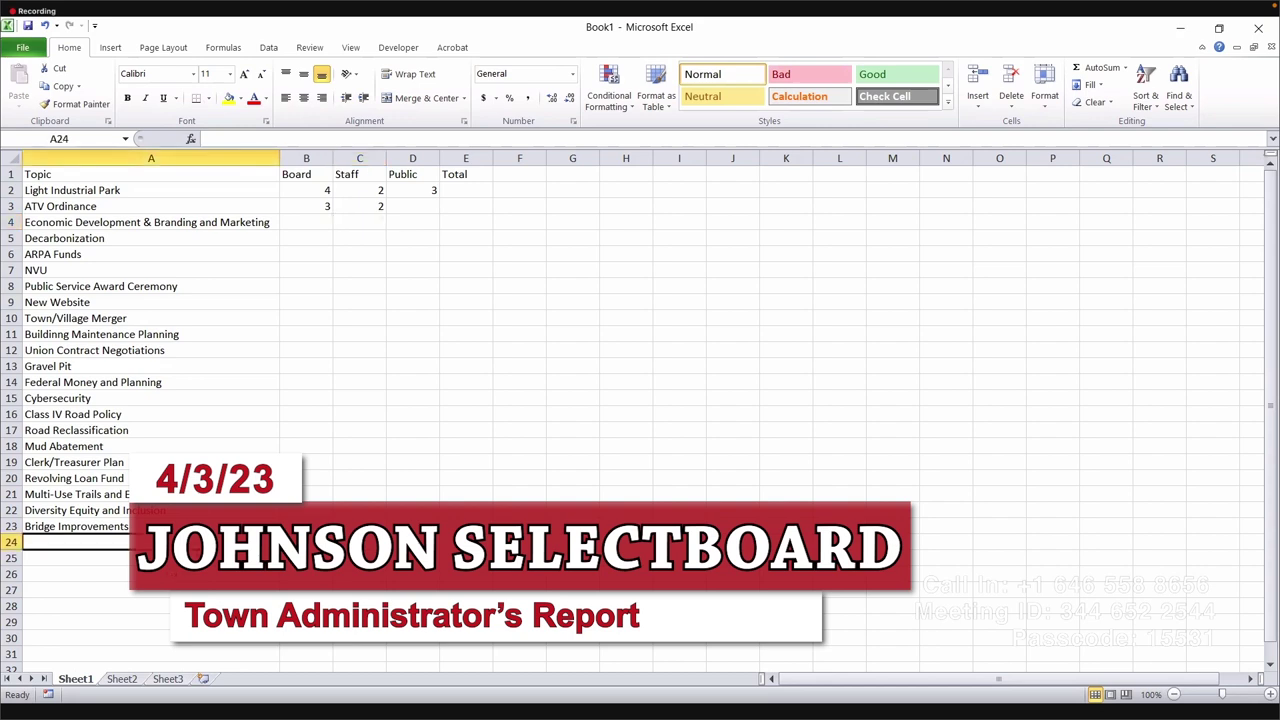
{"action": "type", "text": "Marketing"}
{"action": "key", "text": "Return"}
{"action": "type", "text": "Branding"}
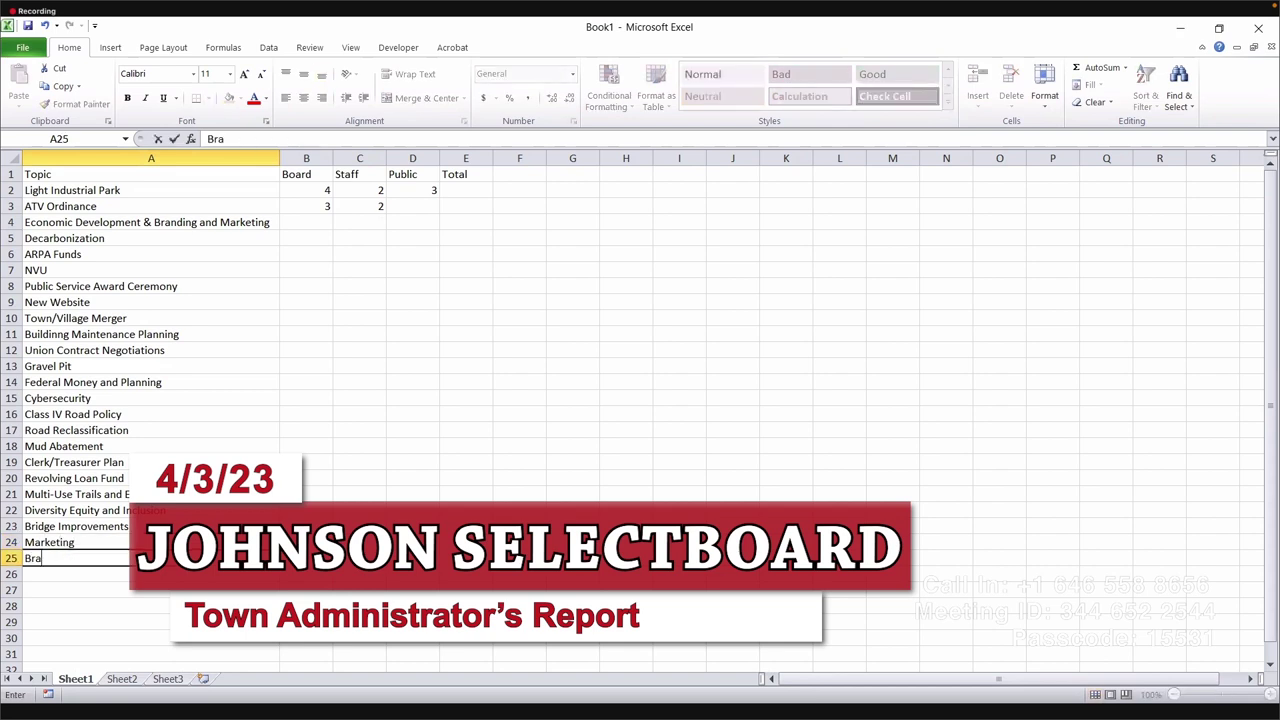
{"action": "key", "text": "Return"}
Step: Enter 1 for Board in the Marketing row
{"action": "left_click", "coordinate": [306, 542]}
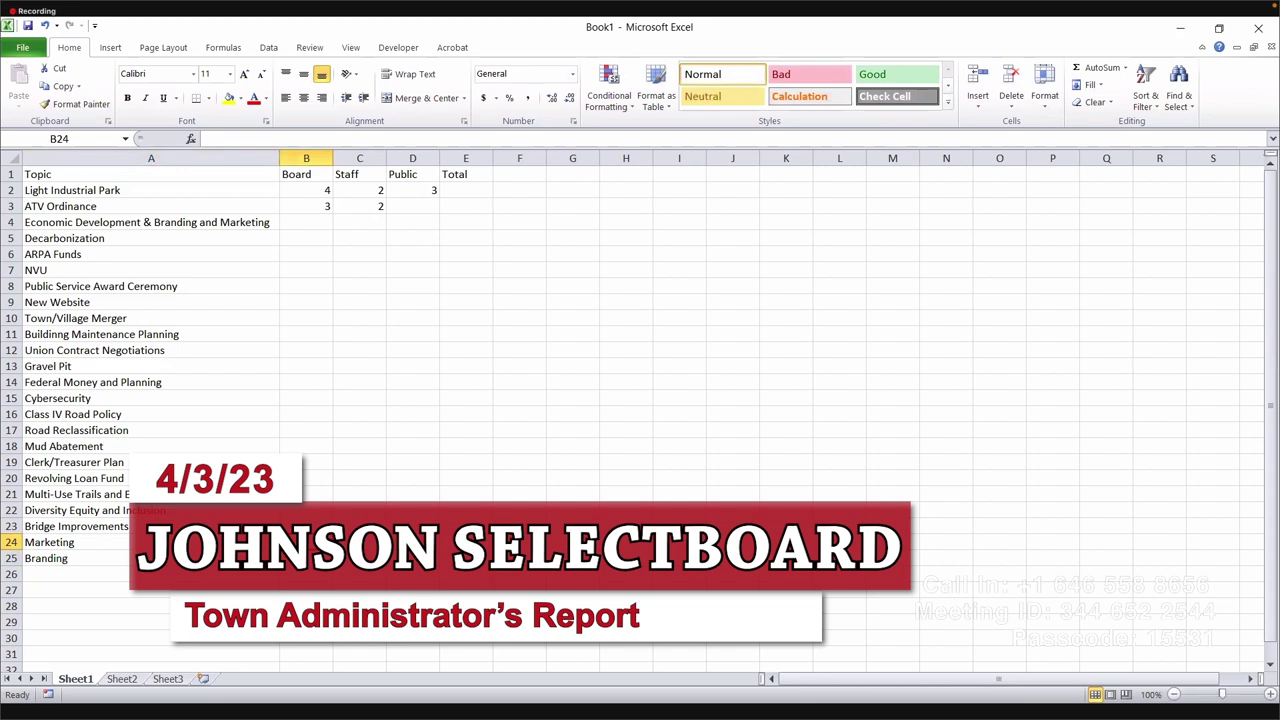
{"action": "type", "text": "1"}
{"action": "key", "text": "Tab"}
{"action": "left_click", "coordinate": [359, 558]}
{"action": "type", "text": "1"}
{"action": "key", "text": "Up"}
{"action": "left_click", "coordinate": [359, 558]}
{"action": "type", "text": "1"}
{"action": "key", "text": "ctrl+Return"}
{"action": "key", "text": "Delete"}
Step: Fill the ARPA Funds row with 3 for Board, 1 for Staff and 3 for Public
{"action": "key", "text": "Left"}
{"action": "key", "text": "Up"}
{"action": "key", "text": "Up"}
{"action": "key", "text": "Up"}
{"action": "key", "text": "Up"}
{"action": "key", "text": "Up"}
{"action": "key", "text": "Up"}
{"action": "key", "text": "Up"}
{"action": "key", "text": "Up"}
{"action": "key", "text": "Up"}
{"action": "key", "text": "Up"}
{"action": "key", "text": "Up"}
{"action": "key", "text": "Up"}
{"action": "key", "text": "Up"}
{"action": "key", "text": "Up"}
{"action": "key", "text": "Up"}
{"action": "key", "text": "Up"}
{"action": "key", "text": "Up"}
{"action": "key", "text": "Up"}
{"action": "key", "text": "Up"}
{"action": "key", "text": "Up"}
{"action": "key", "text": "Down"}
{"action": "type", "text": "3"}
{"action": "key", "text": "Tab"}
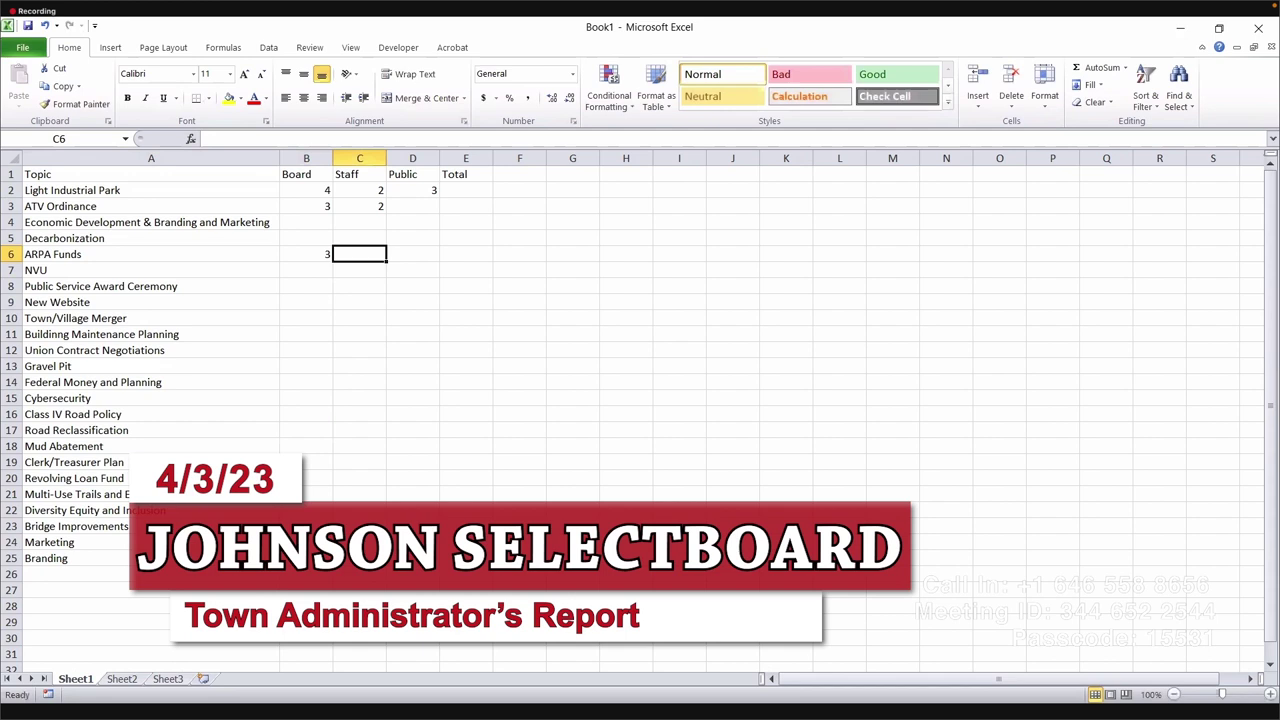
{"action": "key", "text": "Tab"}
{"action": "type", "text": "3"}
{"action": "key", "text": "shift+Tab"}
{"action": "type", "text": "1"}
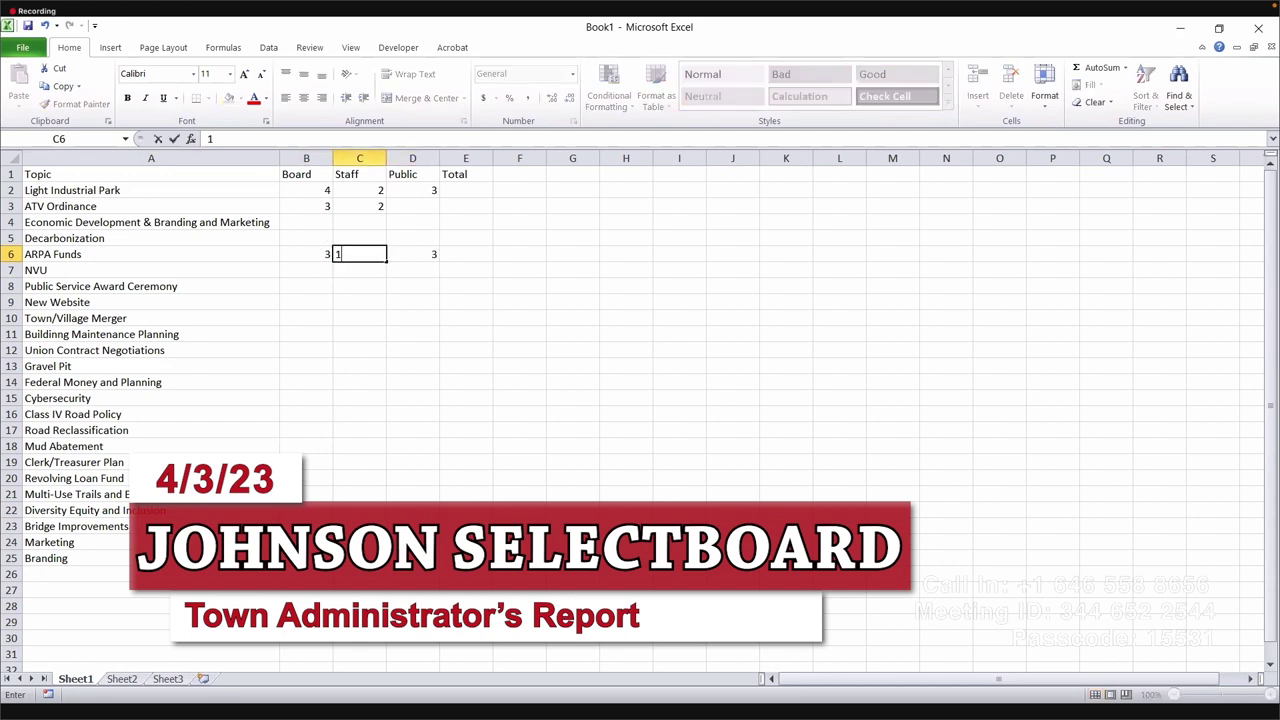
{"action": "key", "text": "shift+Tab"}
{"action": "key", "text": "Return"}
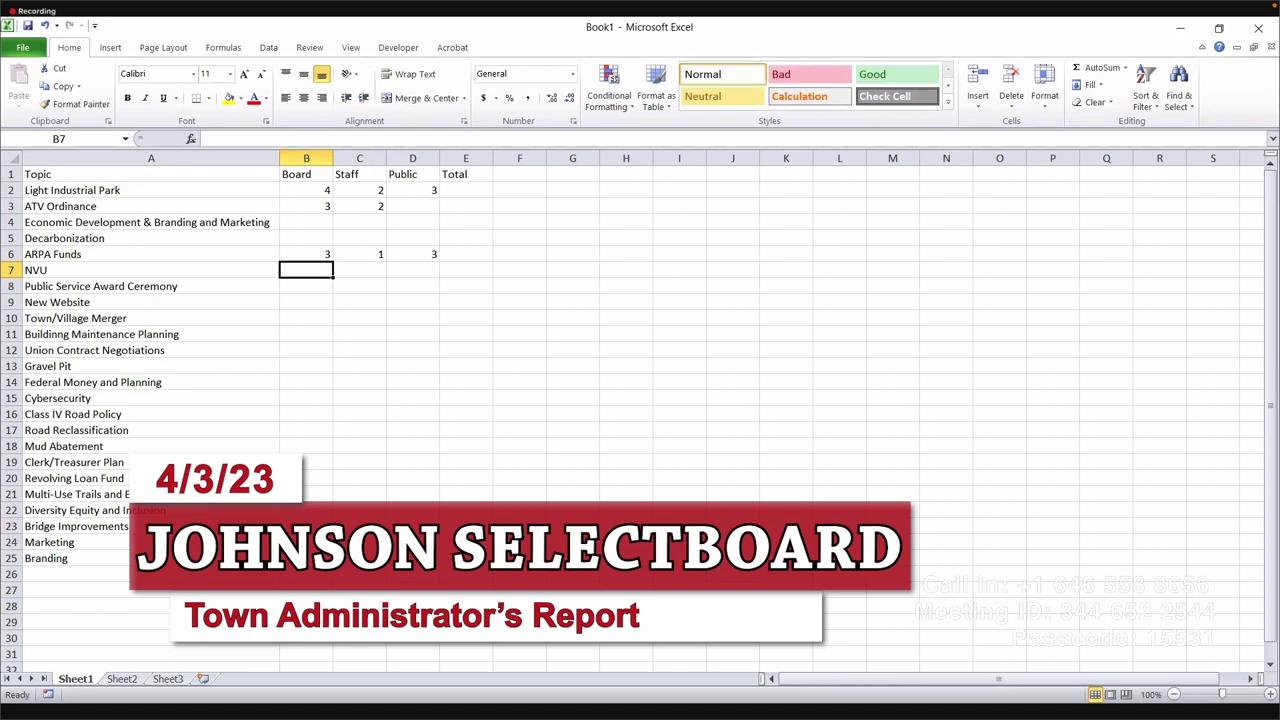
Step: Enter 1 for Board and 1 for Public in the NVU row
{"action": "type", "text": "1"}
{"action": "key", "text": "Tab"}
{"action": "key", "text": "Tab"}
{"action": "type", "text": "1"}
{"action": "key", "text": "Return"}
Step: Enter 1 for Staff and 1 for Public in the New Website row, with its Board cell left empty
{"action": "left_click", "coordinate": [306, 302]}
{"action": "type", "text": "1"}
{"action": "key", "text": "Tab"}
{"action": "key", "text": "Tab"}
{"action": "type", "text": "1"}
{"action": "key", "text": "Left"}
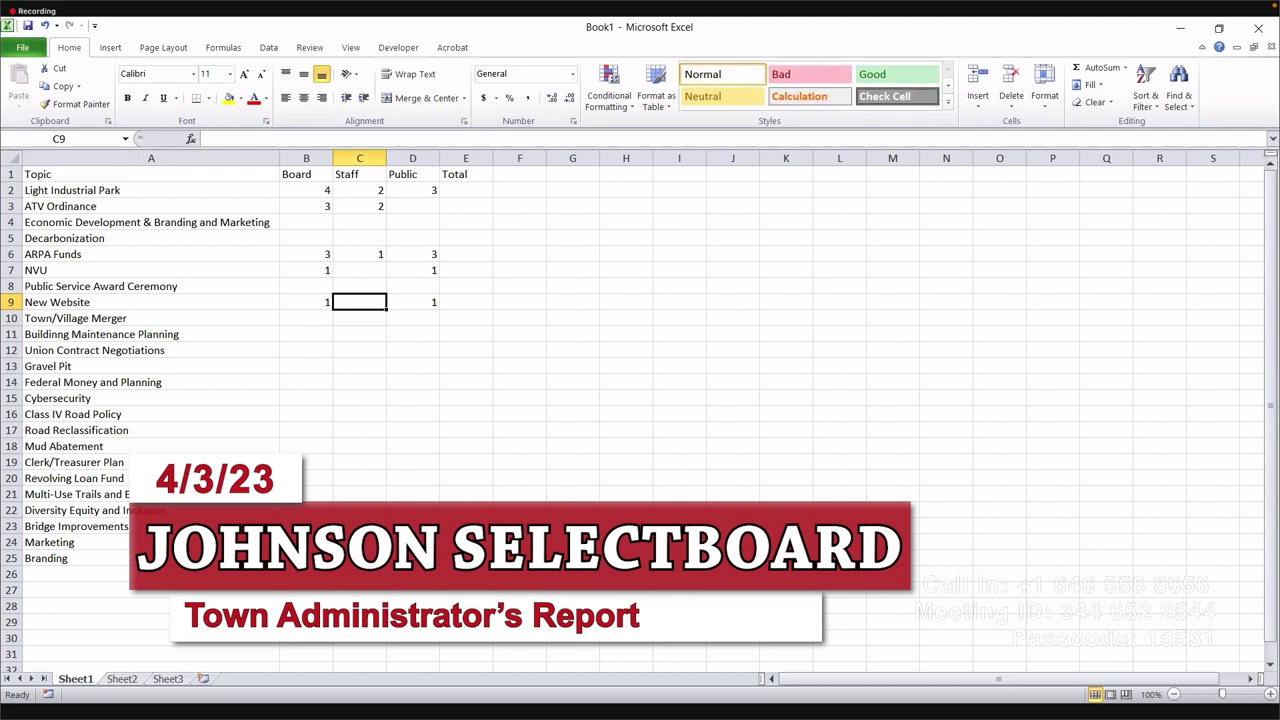
{"action": "type", "text": "1"}
{"action": "key", "text": "Left"}
{"action": "key", "text": "Down"}
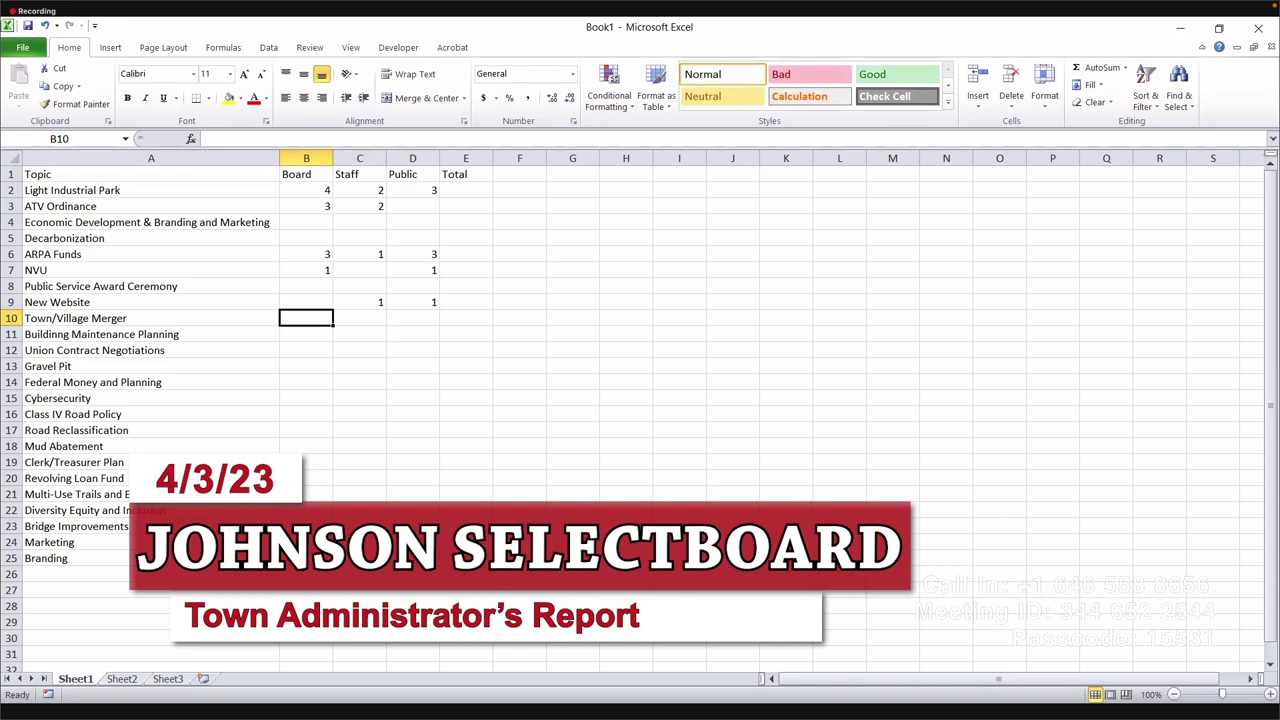
Step: Enter 3 for Public and 1 for Board in the Town/Village Merger row
{"action": "key", "text": "Right"}
{"action": "key", "text": "Right"}
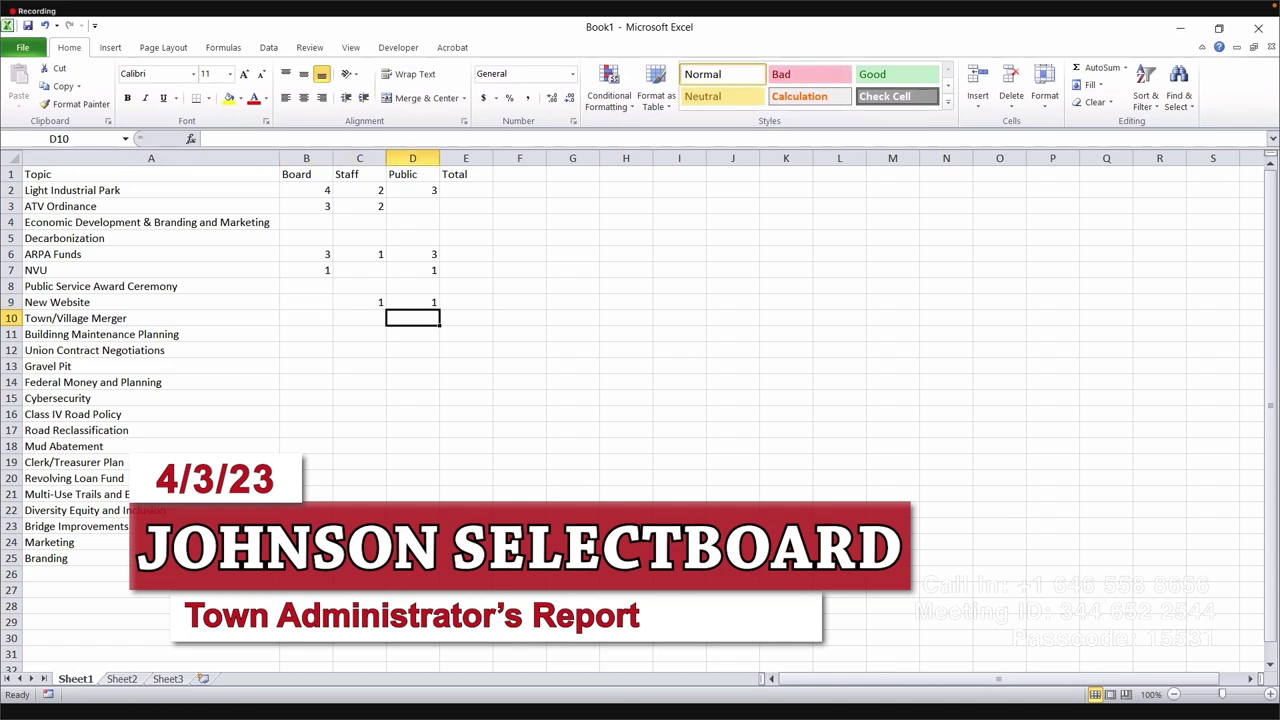
{"action": "type", "text": "3"}
{"action": "key", "text": "Left"}
{"action": "key", "text": "Left"}
{"action": "type", "text": "1"}
{"action": "key", "text": "Return"}
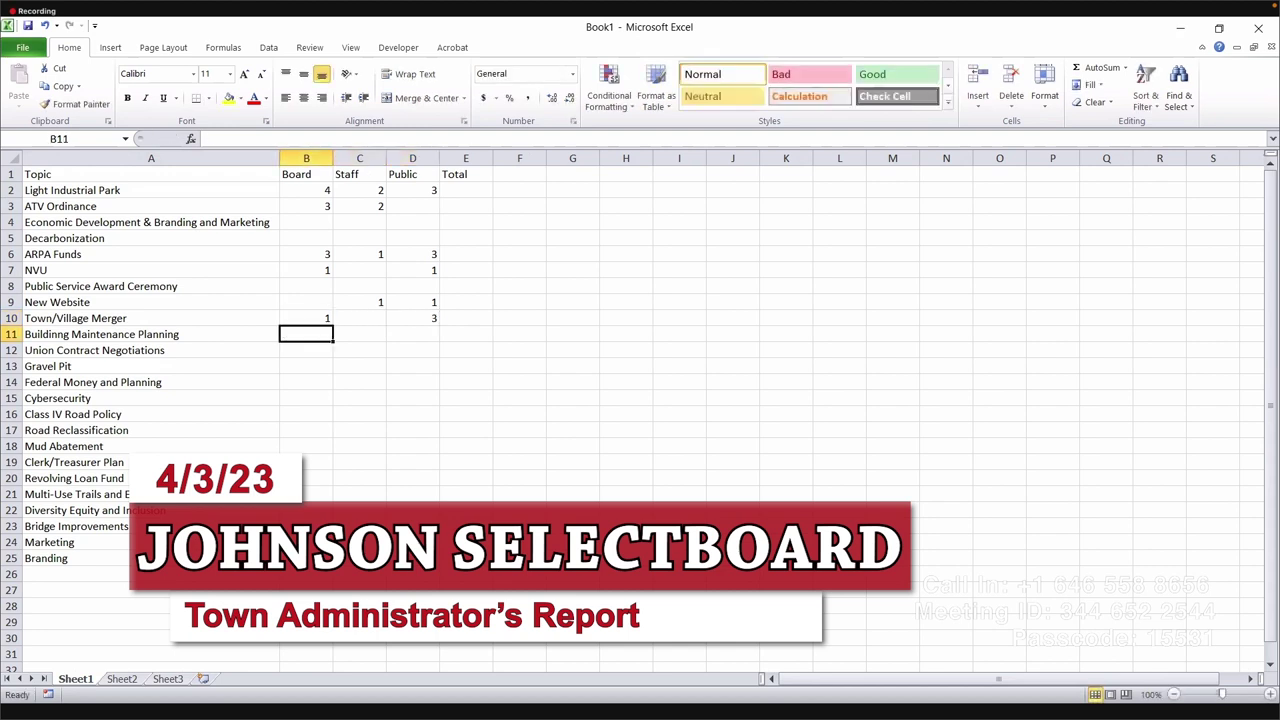
Step: Enter 2 for Board and 1 for Staff in the Buildinng Maintenance Planning row
{"action": "type", "text": "2"}
{"action": "key", "text": "Right"}
{"action": "type", "text": "1"}
{"action": "key", "text": "Return"}
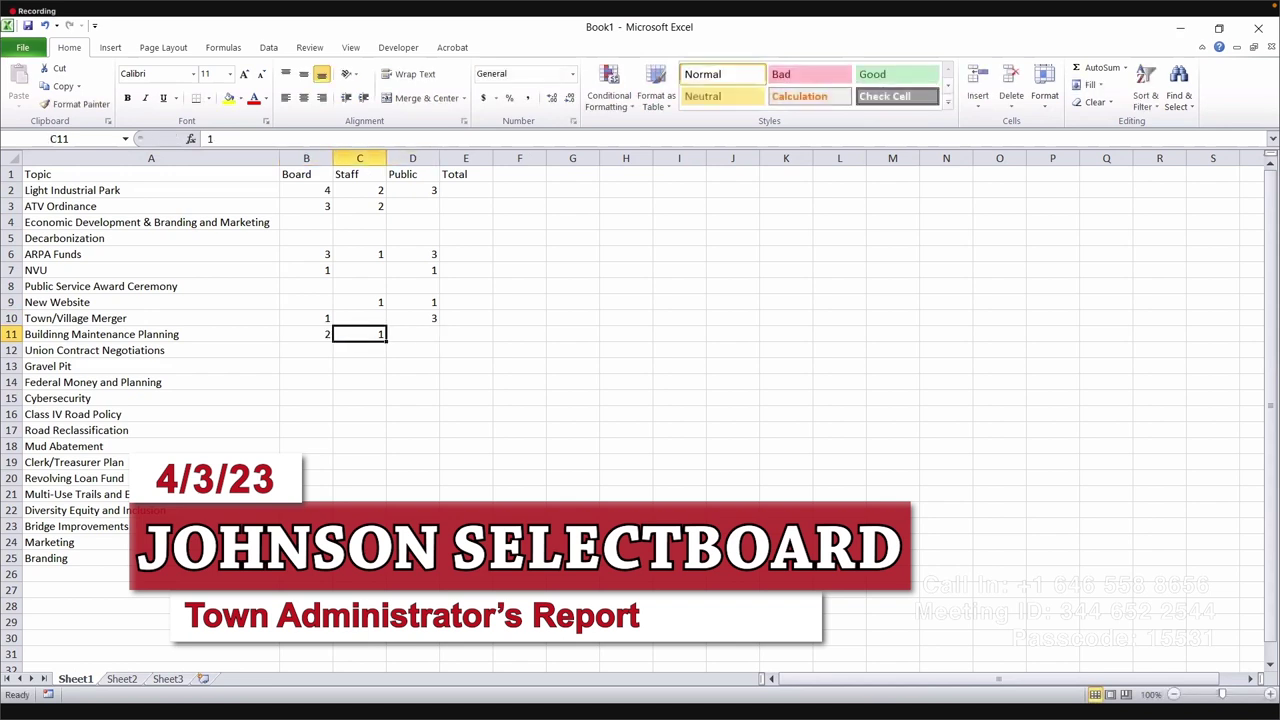
Step: Enter 2 for Staff in the Cybersecurity row
{"action": "key", "text": "Left"}
{"action": "key", "text": "Down"}
{"action": "key", "text": "Down"}
{"action": "key", "text": "Down"}
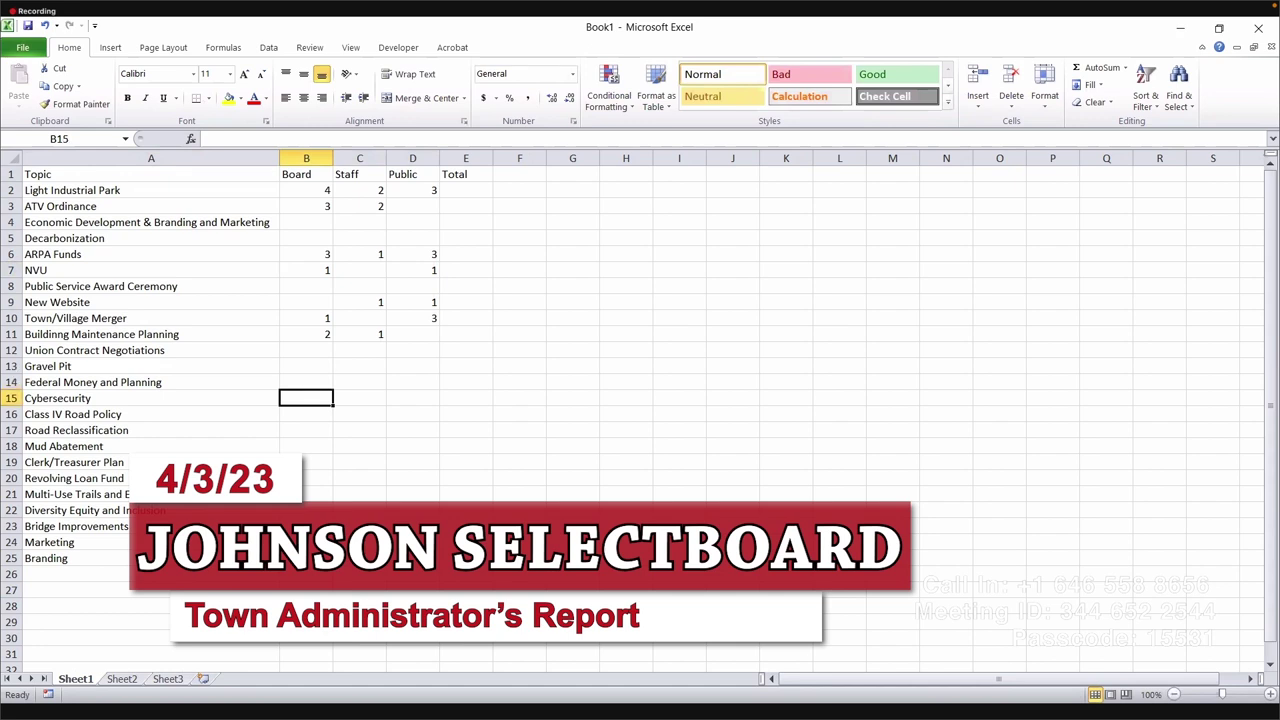
{"action": "key", "text": "Right"}
{"action": "type", "text": "2"}
{"action": "key", "text": "Return"}
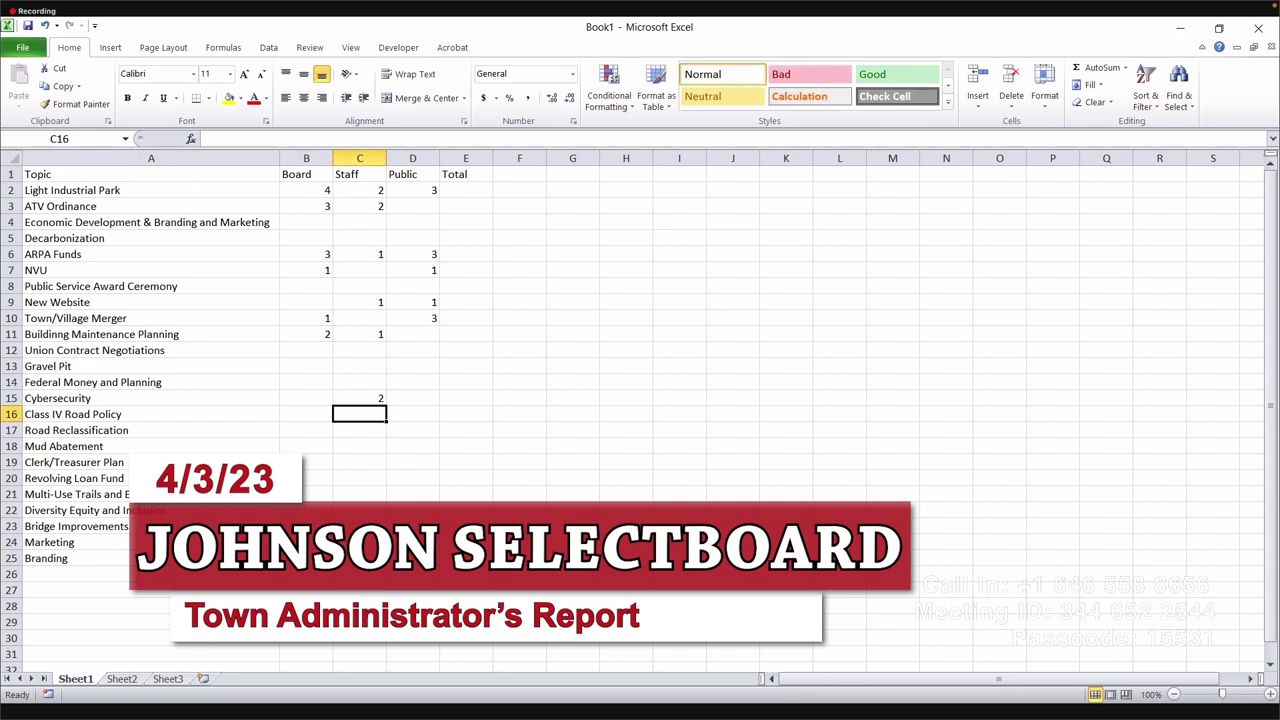
Step: Enter 3 for Public in the Class IV Road Policy row
{"action": "left_click", "coordinate": [412, 414]}
{"action": "type", "text": "3"}
{"action": "left_click", "coordinate": [359, 414]}
Step: Enter 2 for Staff and 2 for Board in the Road Reclassification row
{"action": "left_click", "coordinate": [359, 430]}
{"action": "type", "text": "2"}
{"action": "key", "text": "Return"}
{"action": "left_click", "coordinate": [359, 430]}
{"action": "left_click", "coordinate": [306, 430]}
{"action": "type", "text": "2"}
{"action": "key", "text": "Return"}
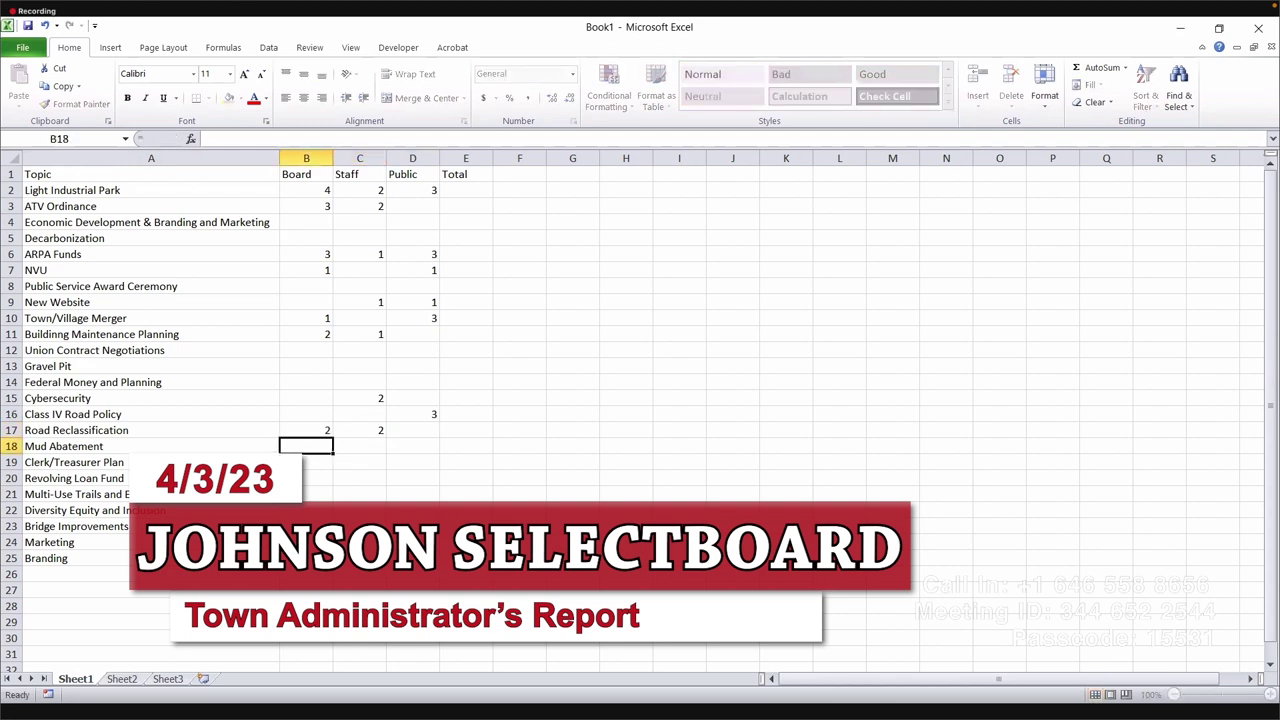
Step: Replace the Multi-Use Trails topic name in row 21 with "Trails"
{"action": "left_click", "coordinate": [359, 446]}
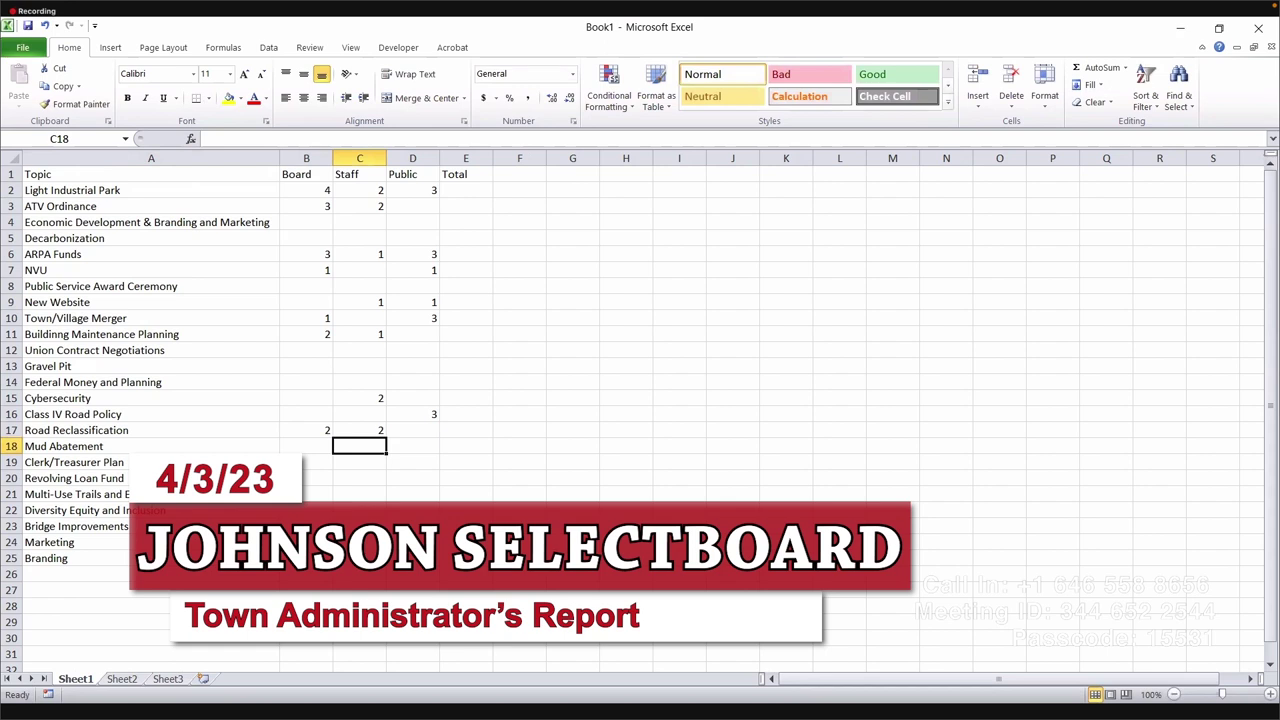
{"action": "key", "text": "Down"}
{"action": "key", "text": "Down"}
{"action": "key", "text": "Down"}
{"action": "key", "text": "Down"}
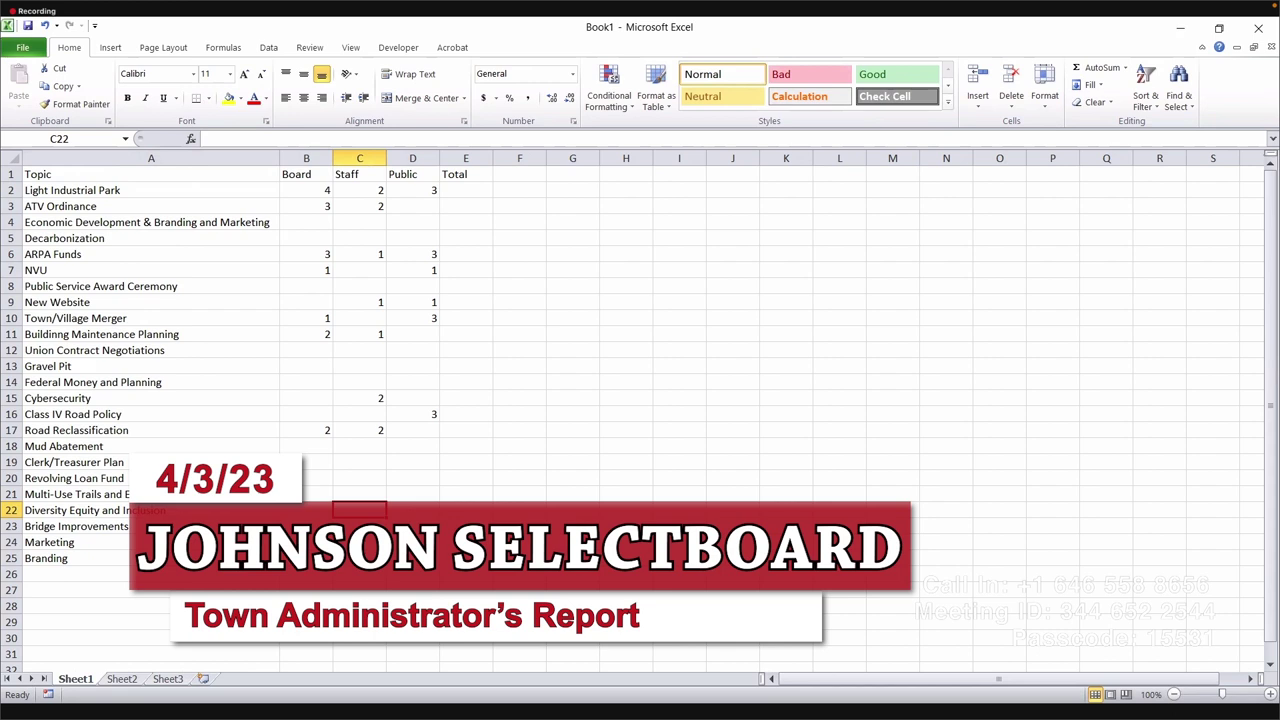
{"action": "left_click", "coordinate": [359, 494]}
{"action": "key", "text": "Left"}
{"action": "key", "text": "Left"}
{"action": "key", "text": "Down"}
{"action": "key", "text": "Up"}
{"action": "type", "text": "Tow"}
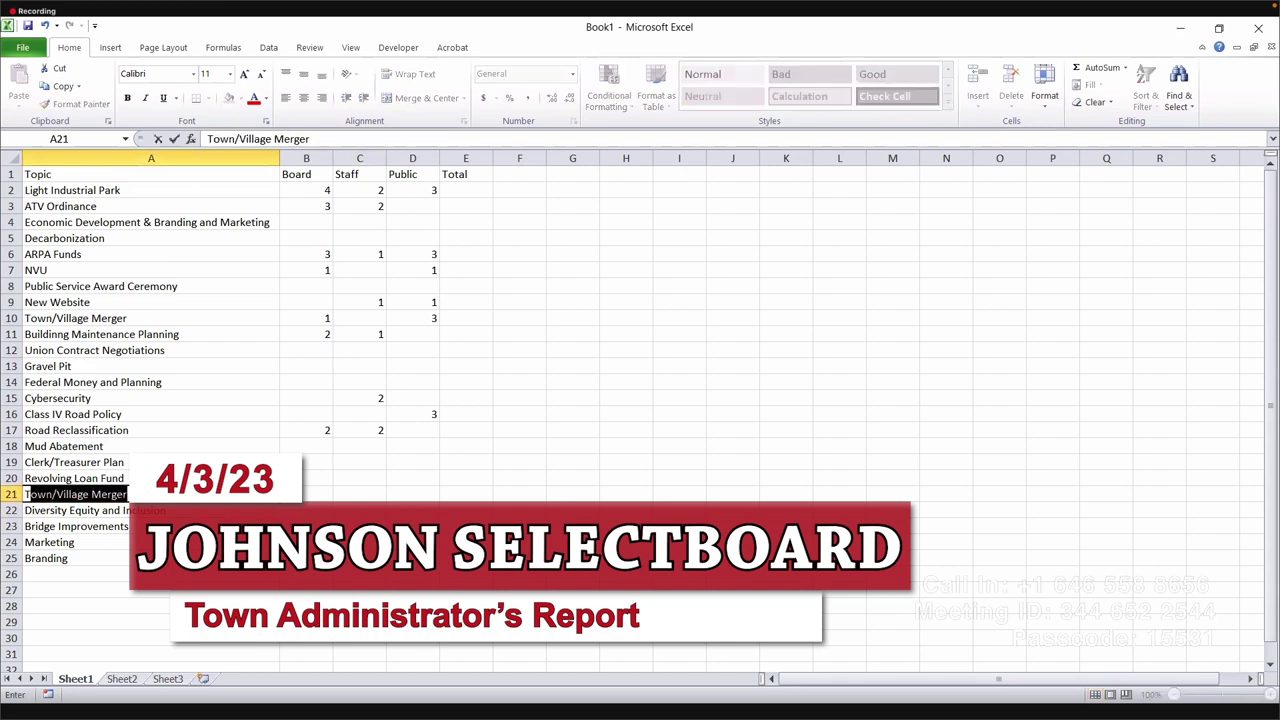
{"action": "key", "text": "BackSpace"}
{"action": "key", "text": "BackSpace"}
{"action": "key", "text": "BackSpace"}
{"action": "type", "text": "rails"}
{"action": "key", "text": "Tab"}
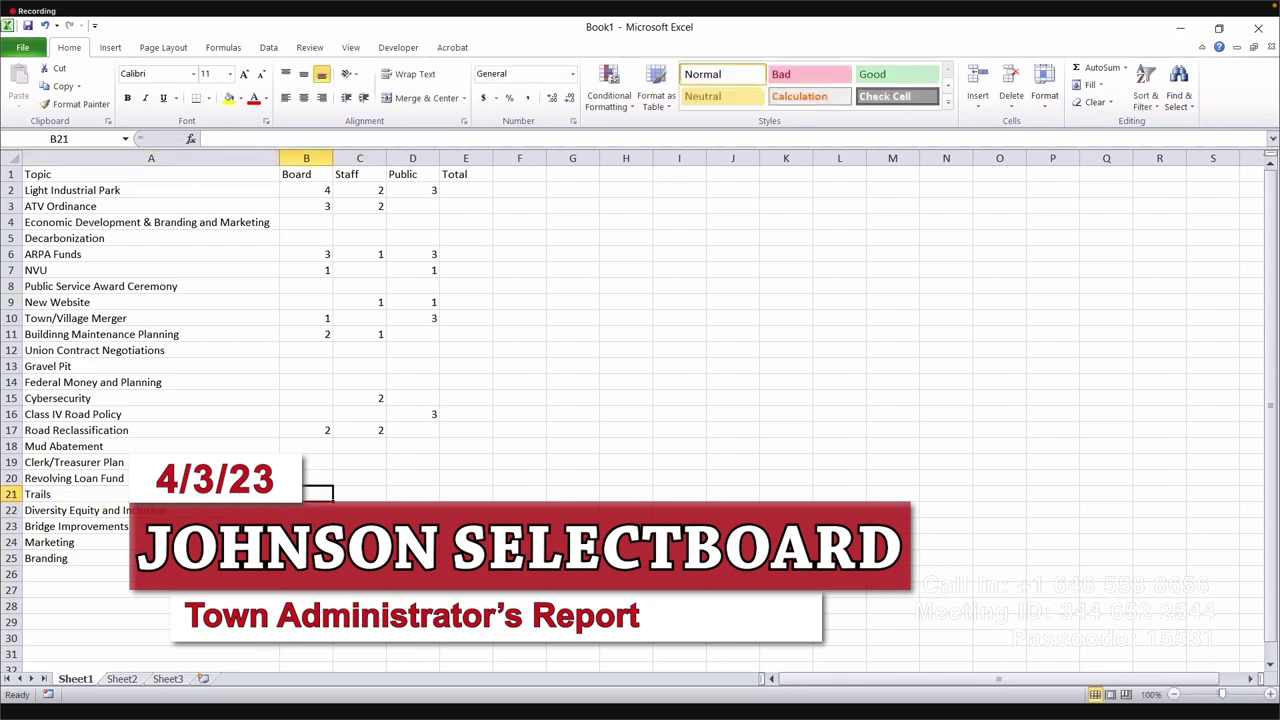
Step: Enter 3 for Board, 2 for Staff and 1 for Public in the Trails row
{"action": "type", "text": "3"}
{"action": "key", "text": "Tab"}
{"action": "type", "text": "2"}
{"action": "key", "text": "Tab"}
{"action": "type", "text": "1"}
{"action": "key", "text": "Left"}
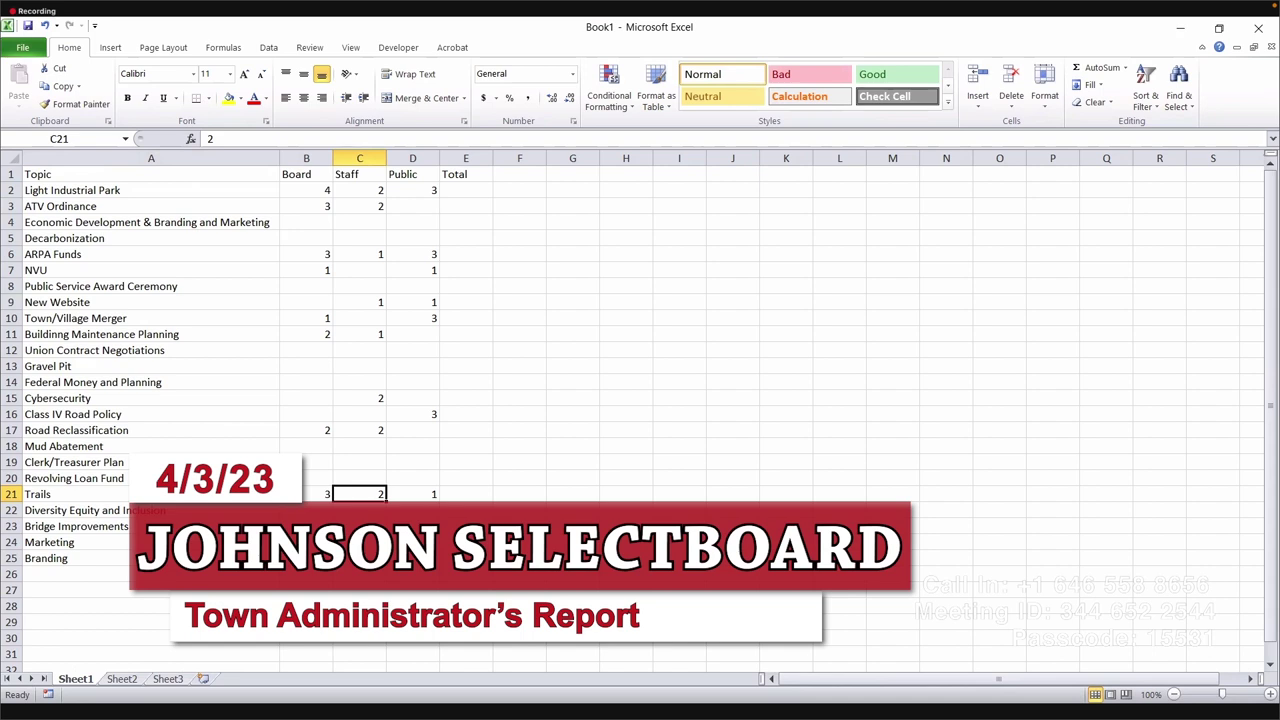
Step: Extend the Trails topic name in row 21 to "Trails and Talc Property"
{"action": "key", "text": "Left"}
{"action": "key", "text": "Left"}
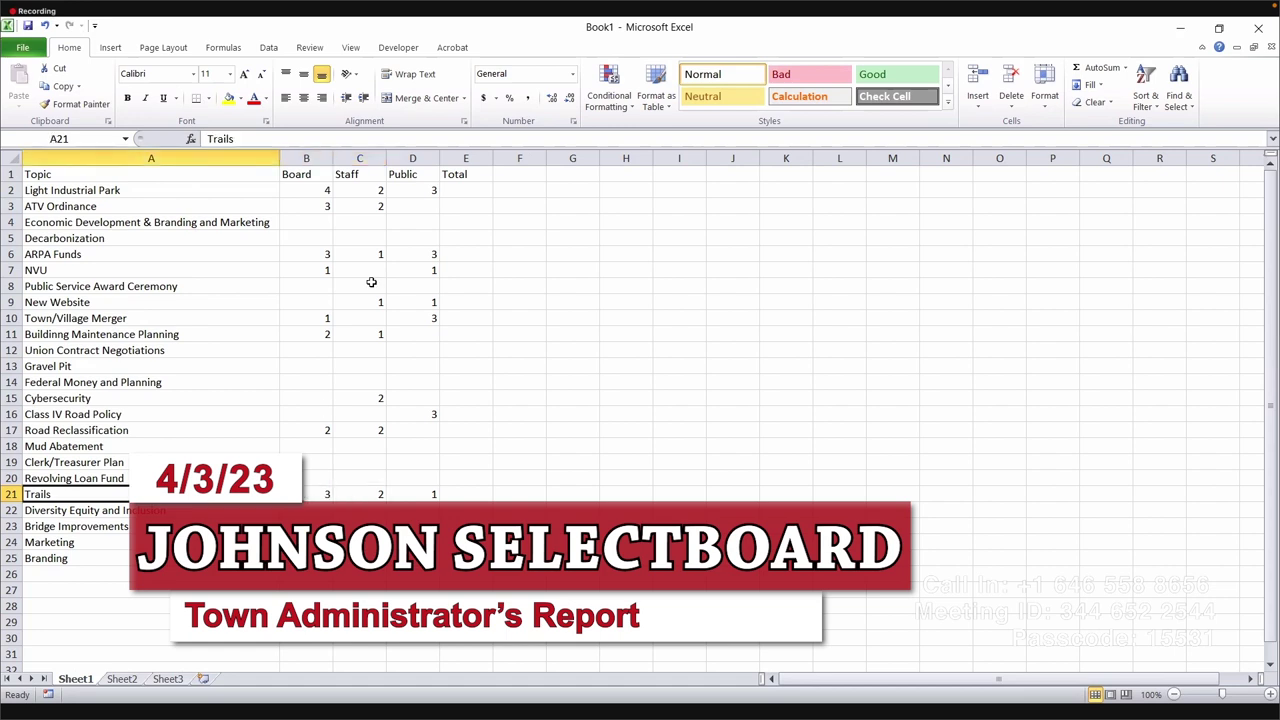
{"action": "left_click", "coordinate": [451, 136]}
{"action": "type", "text": "and Tal"}
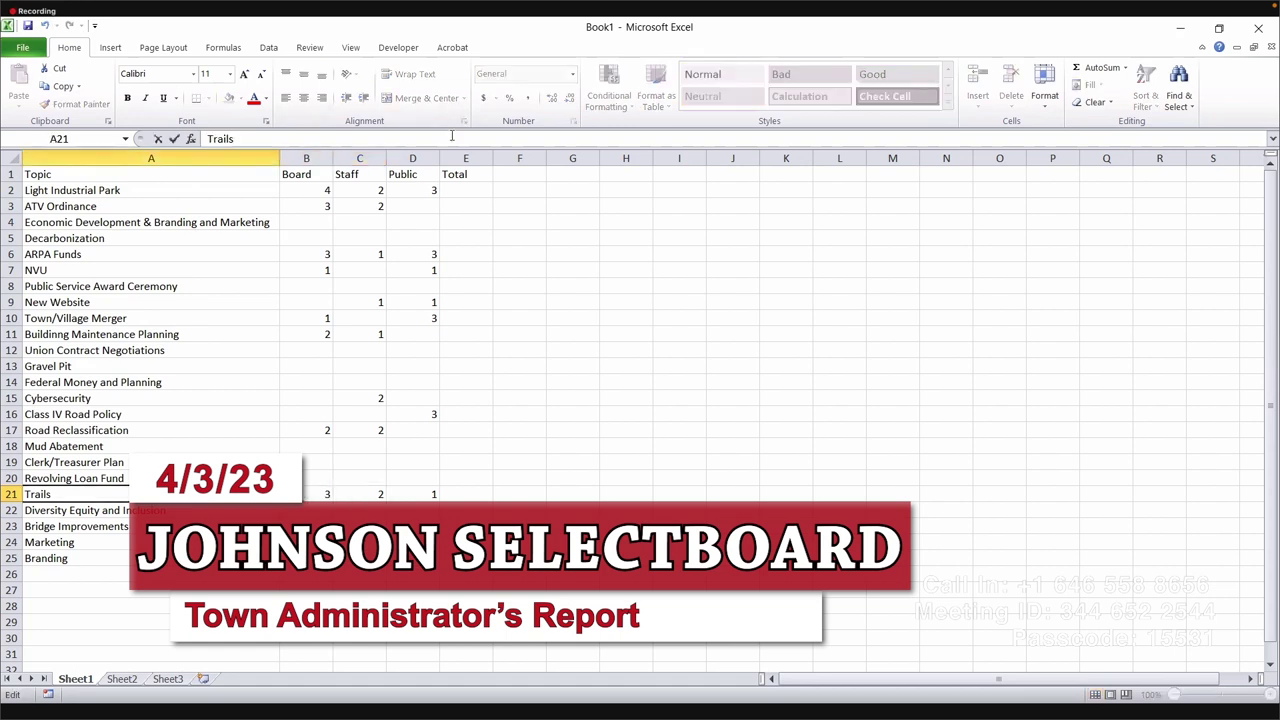
{"action": "type", "text": "c Property"}
{"action": "key", "text": "Return"}
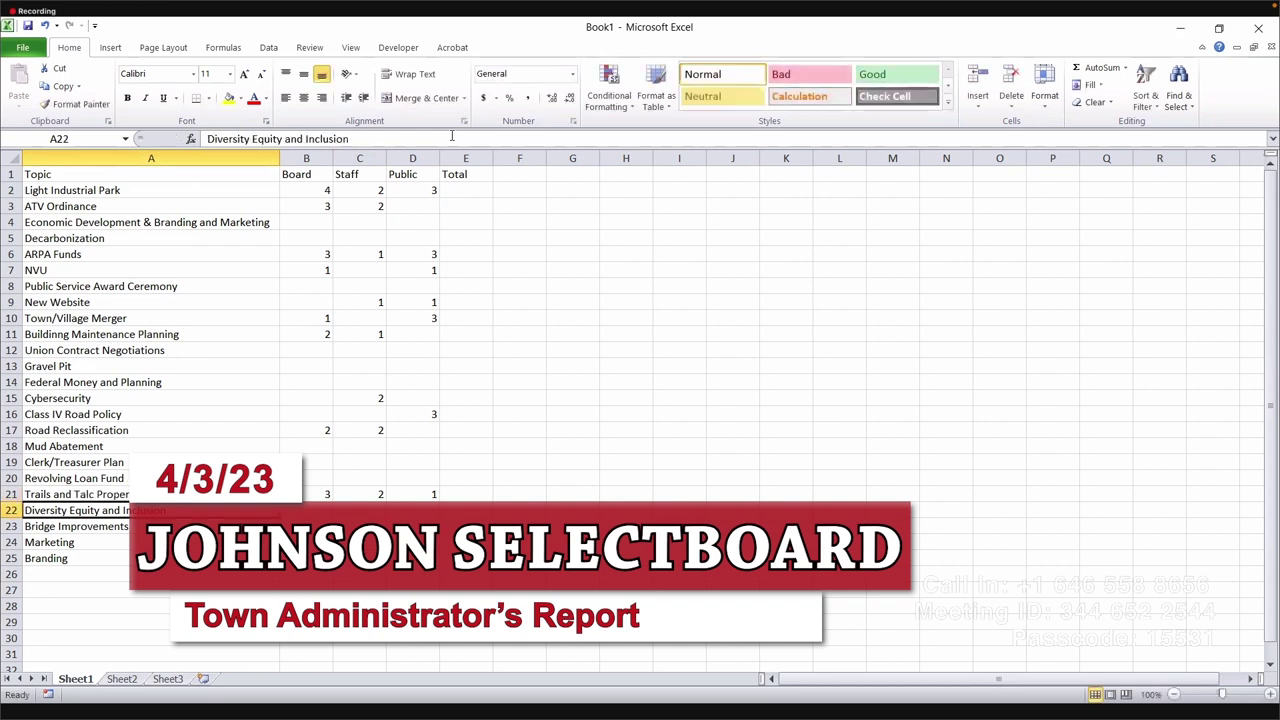
Step: Enter 1 for Staff in the Diversity Equity and Inclusion row
{"action": "key", "text": "Right"}
{"action": "key", "text": "Right"}
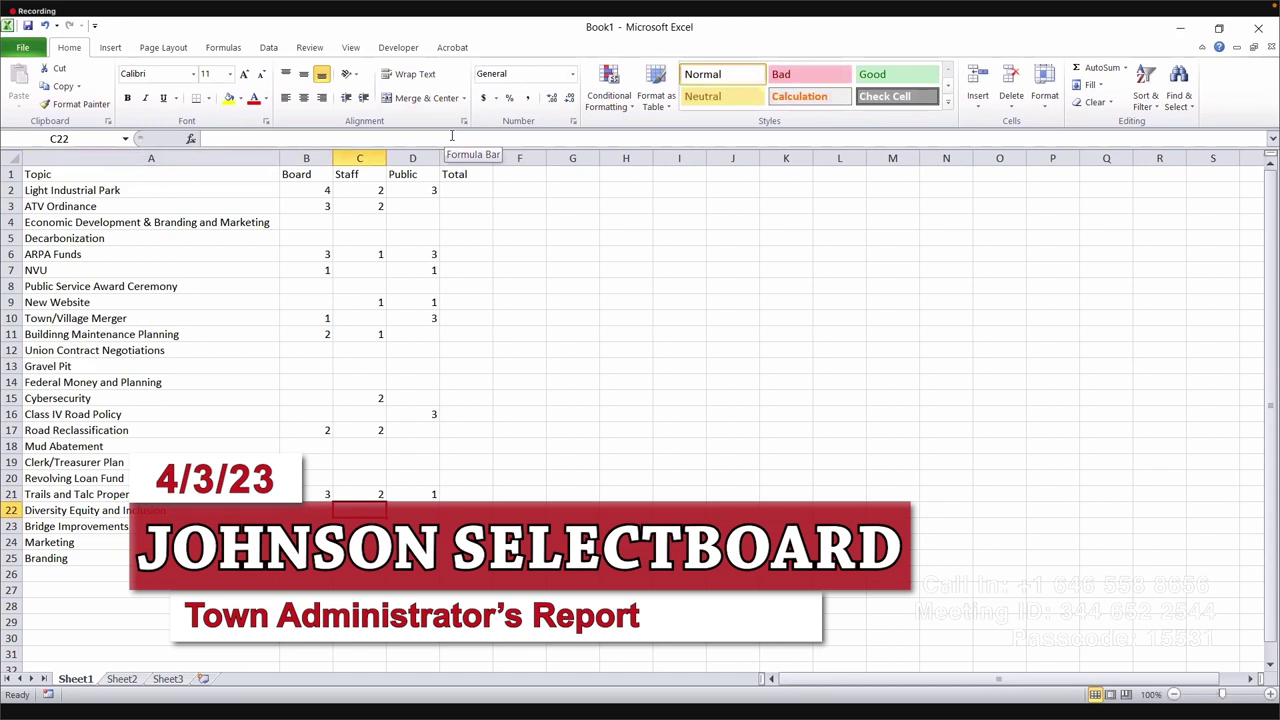
{"action": "type", "text": "1"}
{"action": "key", "text": "Return"}
Step: Add the topic "Recreation Facility" in row 26, below Branding
{"action": "key", "text": "Down"}
{"action": "key", "text": "Left"}
{"action": "key", "text": "Left"}
{"action": "key", "text": "Down"}
{"action": "key", "text": "Down"}
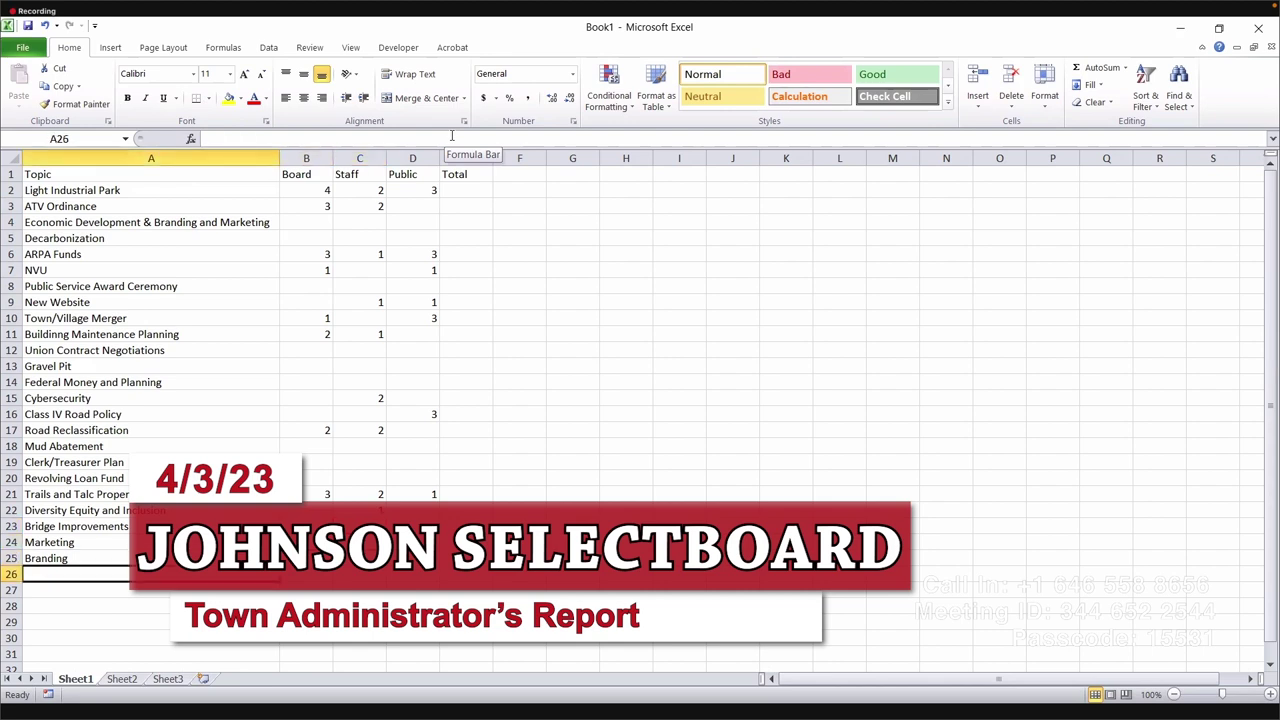
{"action": "type", "text": "Recreation Facility"}
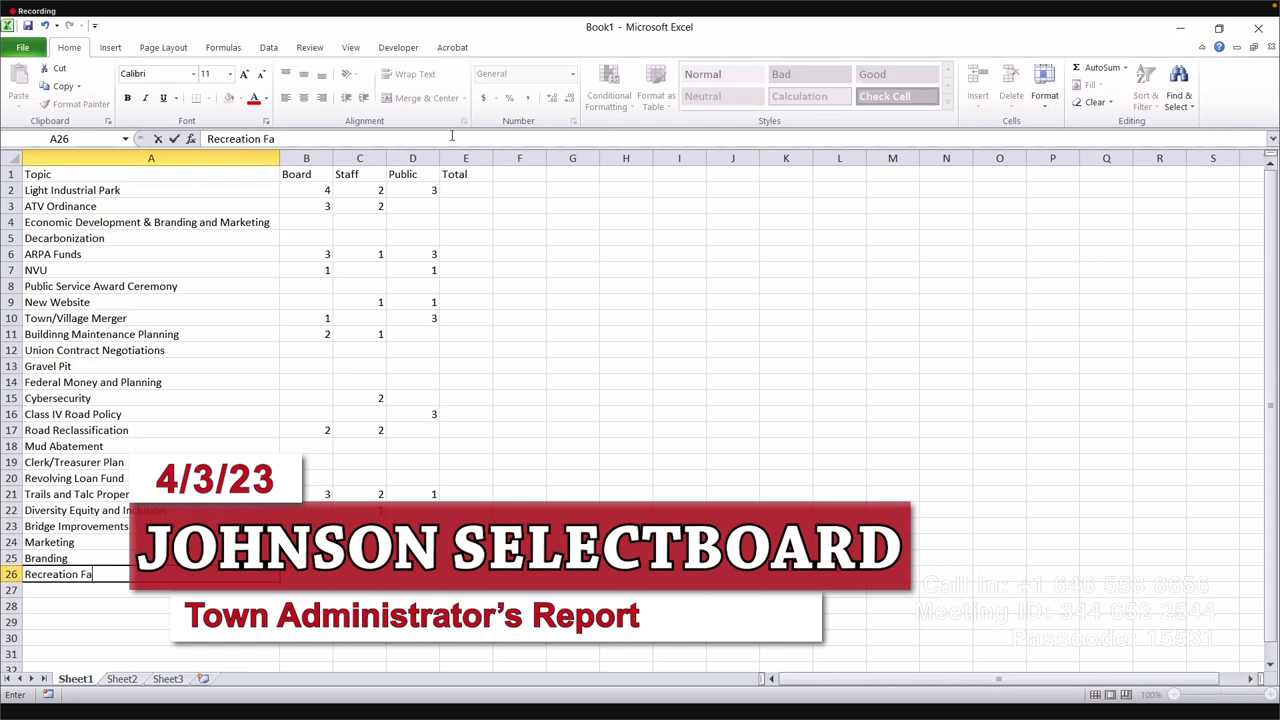
{"action": "key", "text": "Right"}
{"action": "key", "text": "Right"}
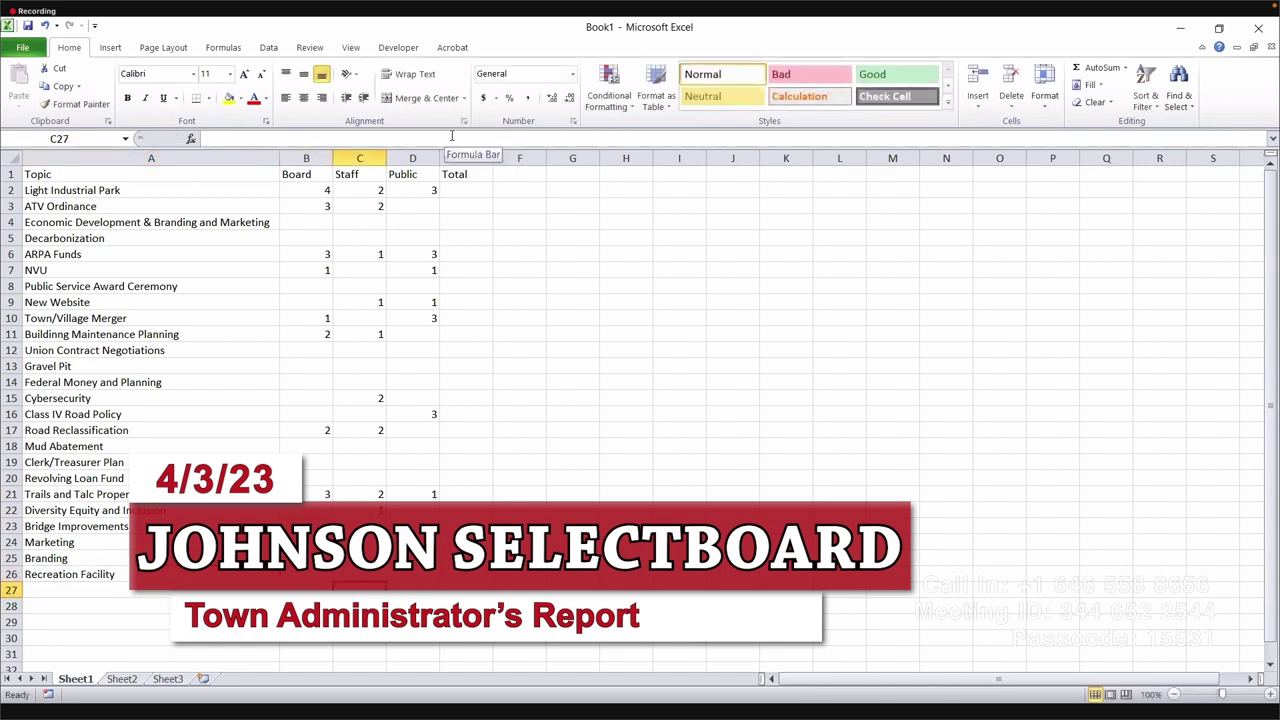
Step: Enter 1 each for Public, Staff and Board in the Recreation Facility row
{"action": "key", "text": "Up"}
{"action": "key", "text": "Right"}
{"action": "type", "text": "1"}
{"action": "key", "text": "Left"}
{"action": "type", "text": "1"}
{"action": "key", "text": "Left"}
{"action": "type", "text": "1"}
{"action": "key", "text": "Left"}
{"action": "key", "text": "Down"}
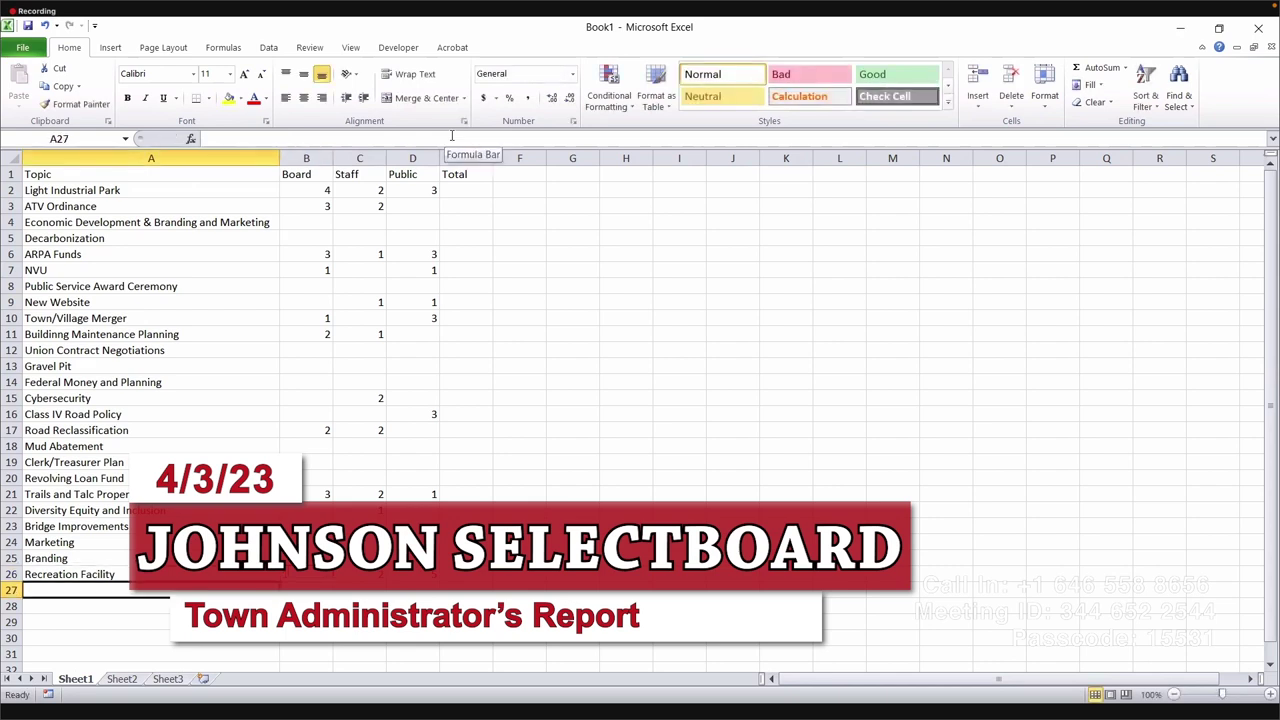
Step: Add the topic "Economic Development" in row 27, without the suggested "& Branding and Marketing" ending
{"action": "type", "text": "Economic Development & Branding and Marketing"}
{"action": "key", "text": "Right"}
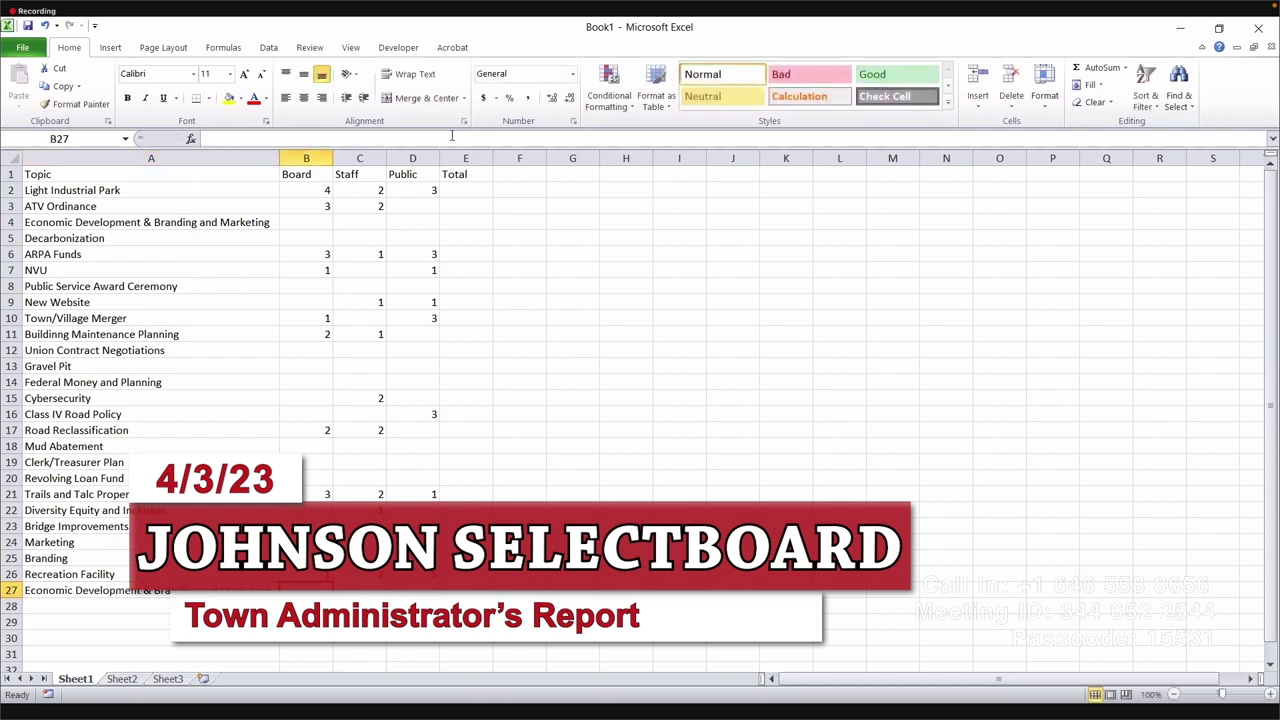
{"action": "key", "text": "Left"}
{"action": "type", "text": "Economic De"}
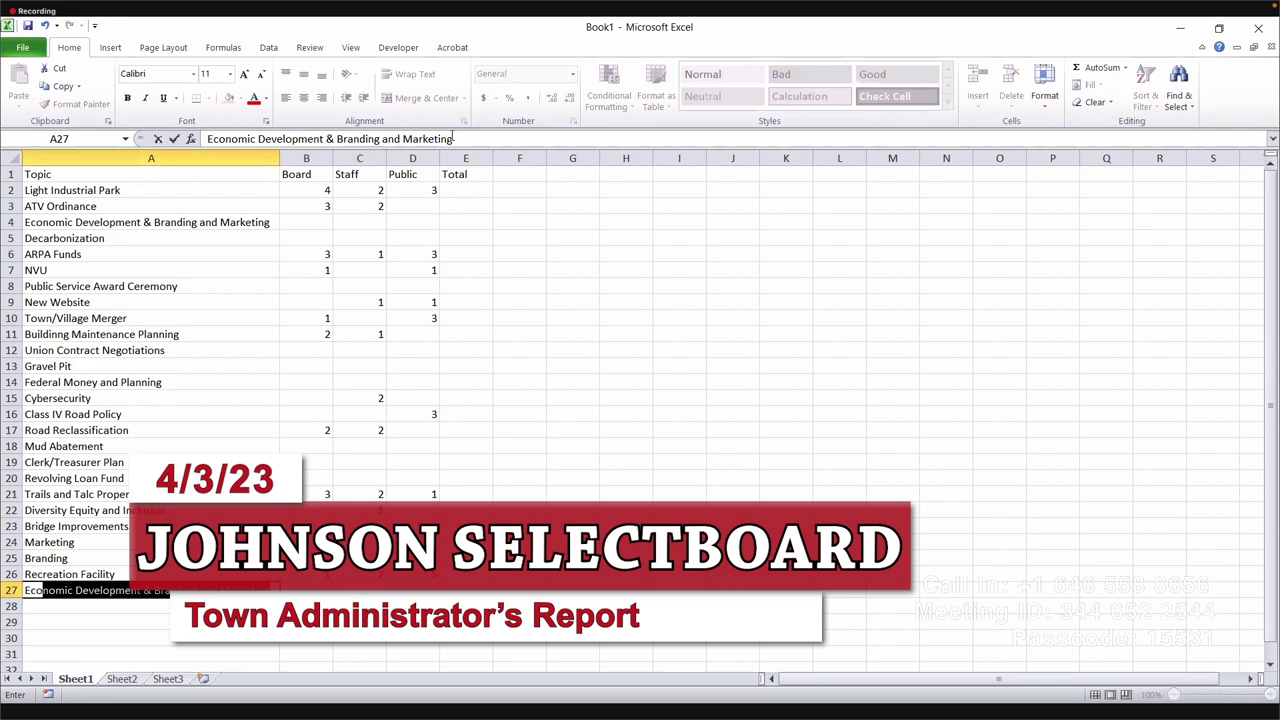
{"action": "type", "text": "velopment"}
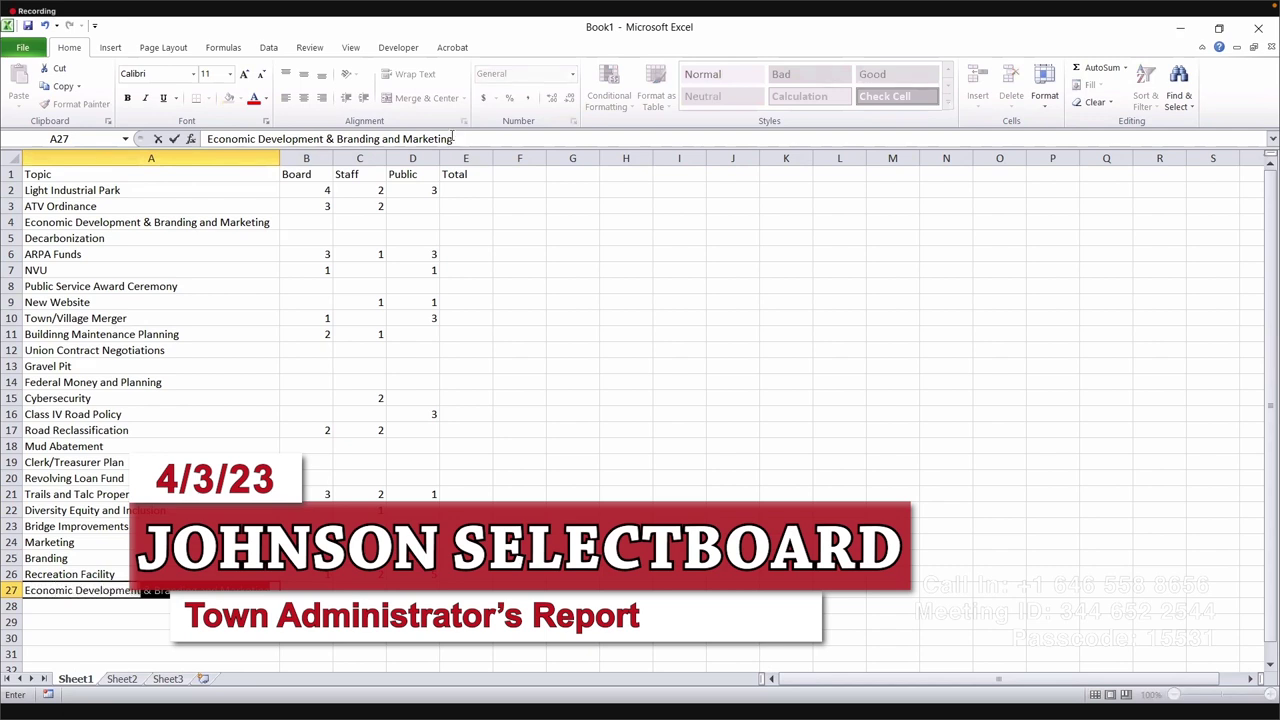
{"action": "key", "text": "BackSpace"}
{"action": "key", "text": "Tab"}
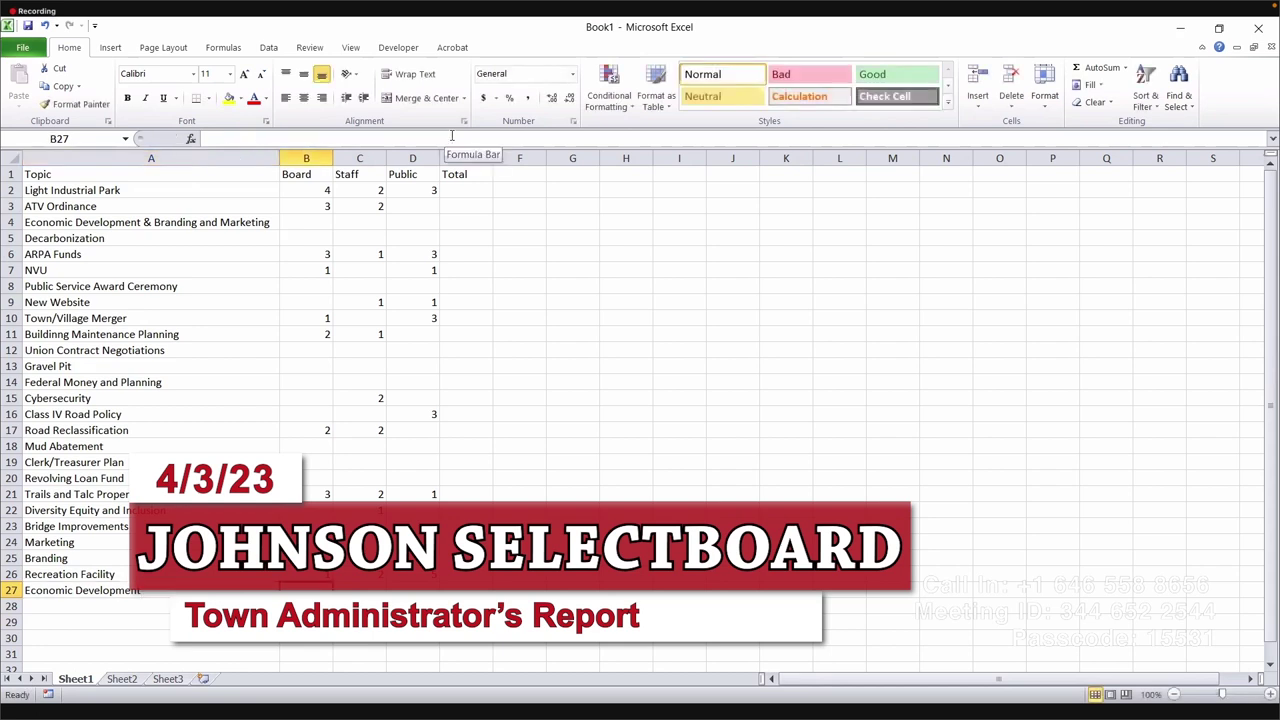
Step: Enter 1 for Board in the Economic Development row, row 27
{"action": "key", "text": "Tab"}
{"action": "key", "text": "shift+Tab"}
{"action": "type", "text": "1"}
{"action": "key", "text": "Return"}
{"action": "key", "text": "Left"}
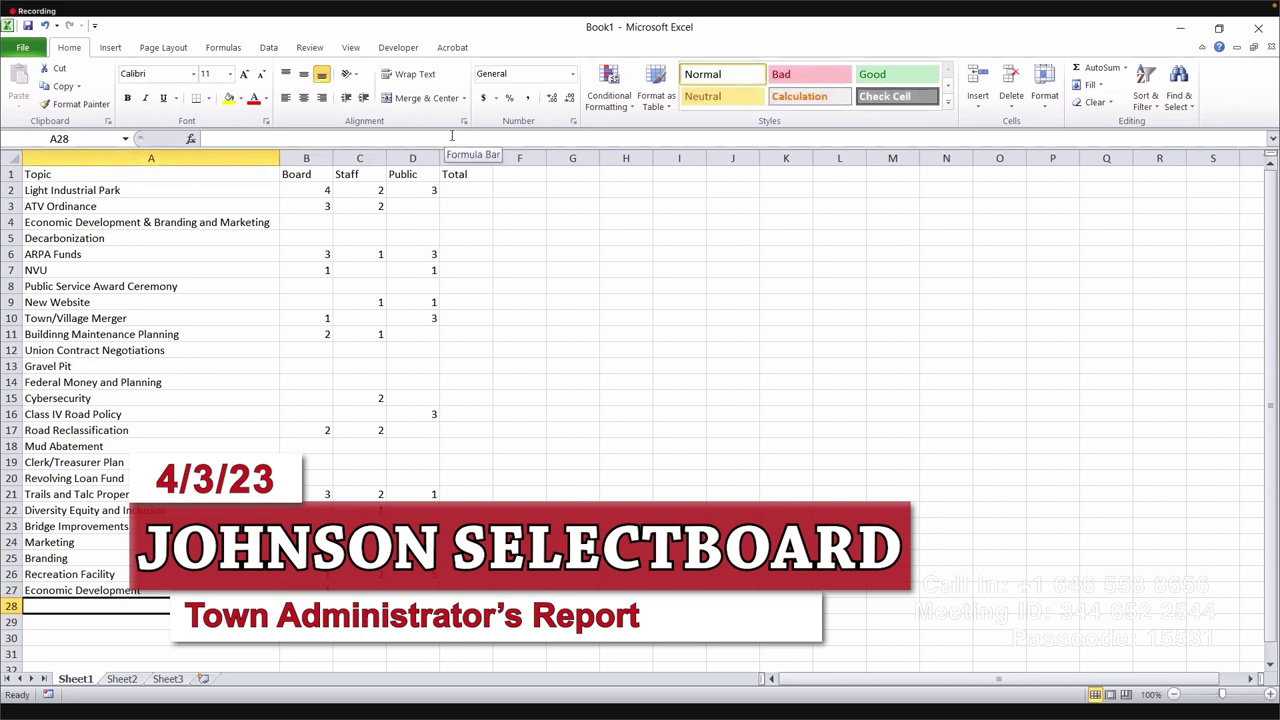
Step: Extend the topic name in row 27 to "Economic Development Hire"
{"action": "key", "text": "Up"}
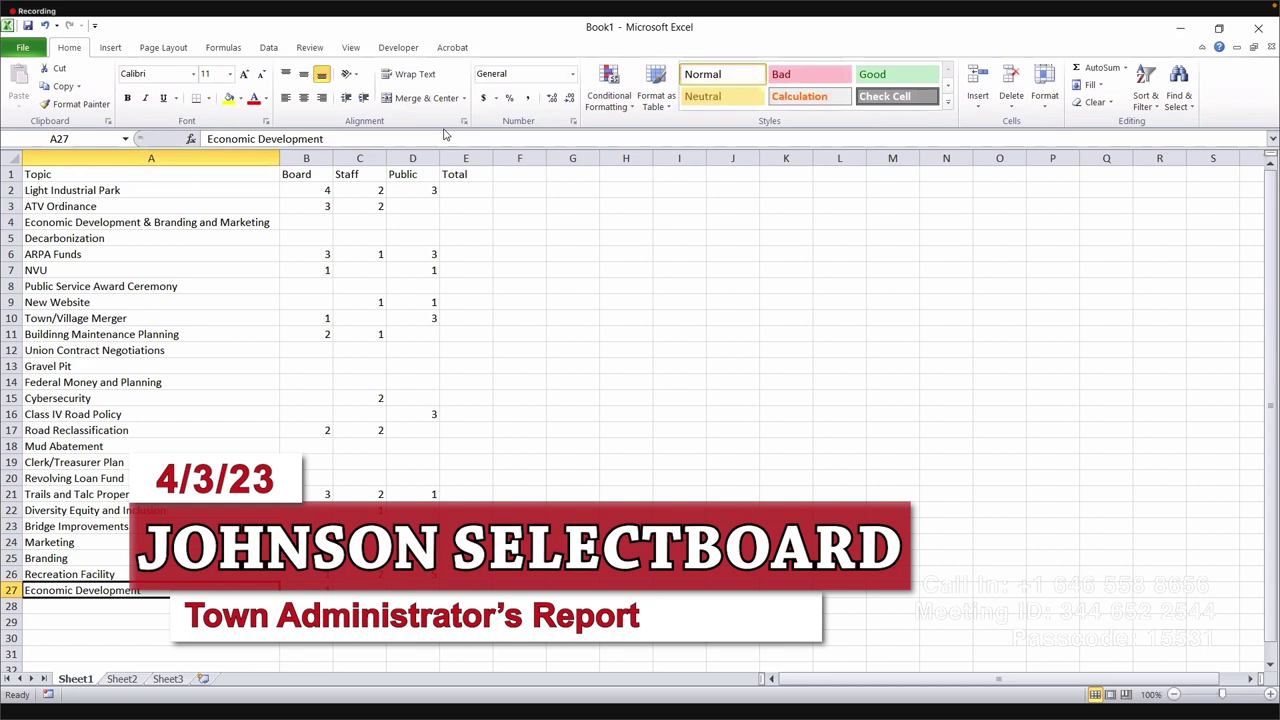
{"action": "left_click", "coordinate": [450, 143]}
{"action": "type", "text": "Hire"}
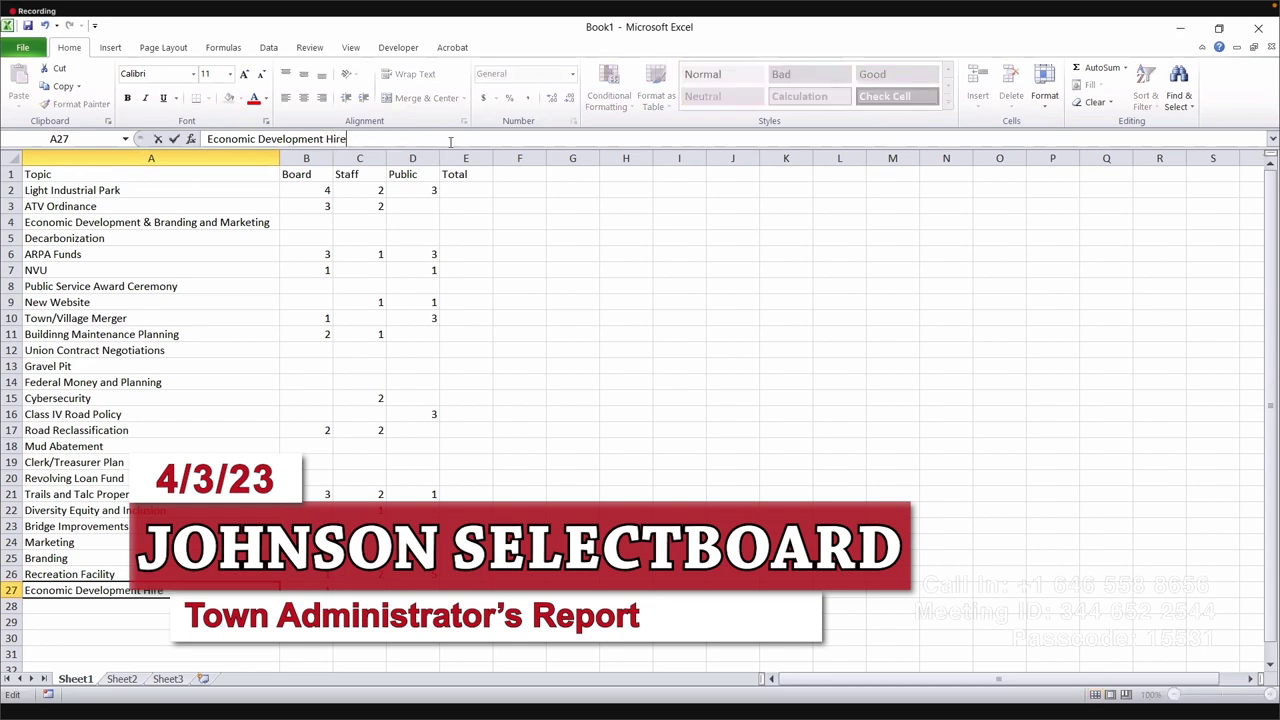
{"action": "key", "text": "Return"}
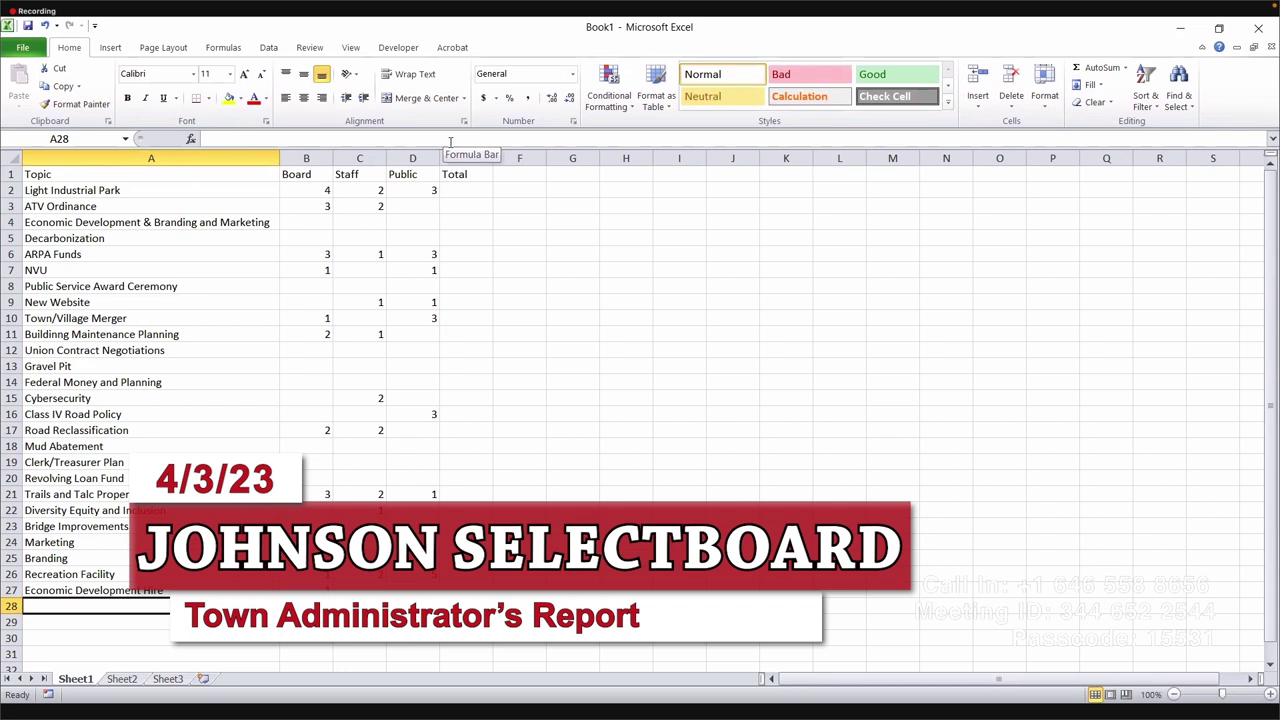
Step: Add the topic "New Town Admin" in row 28
{"action": "type", "text": "New Tow"}
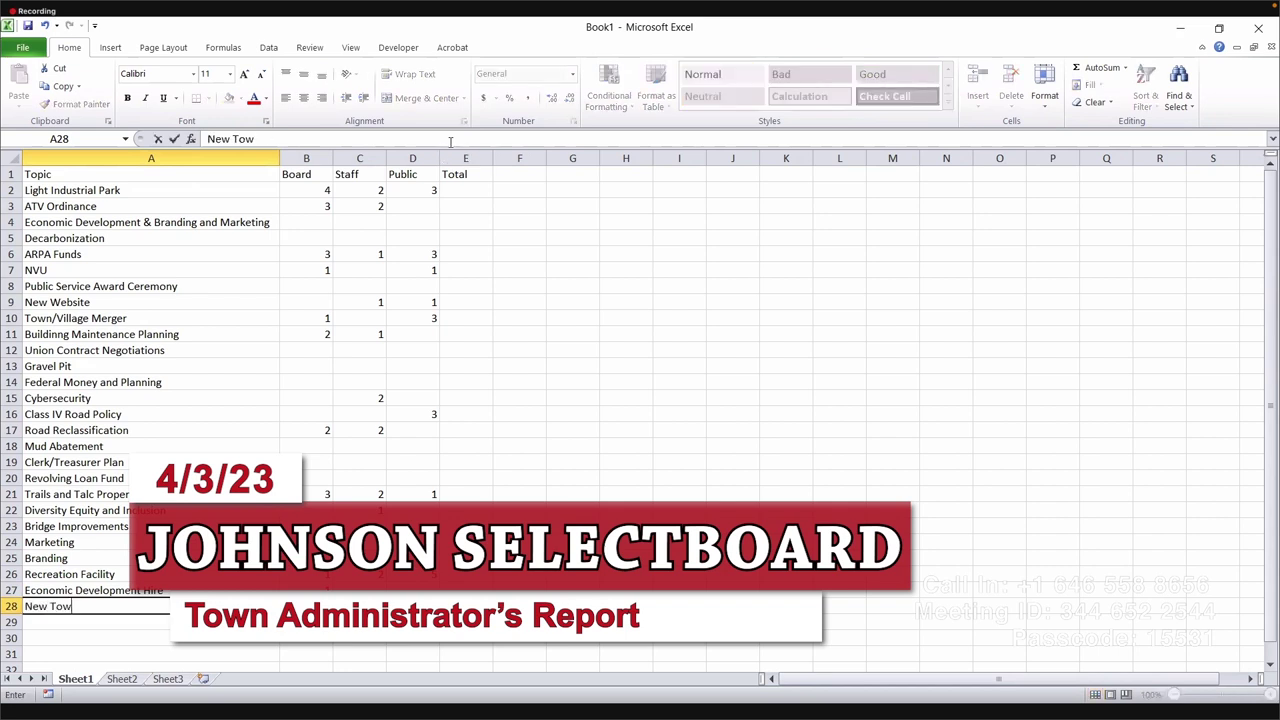
{"action": "type", "text": "n Admin"}
{"action": "key", "text": "Return"}
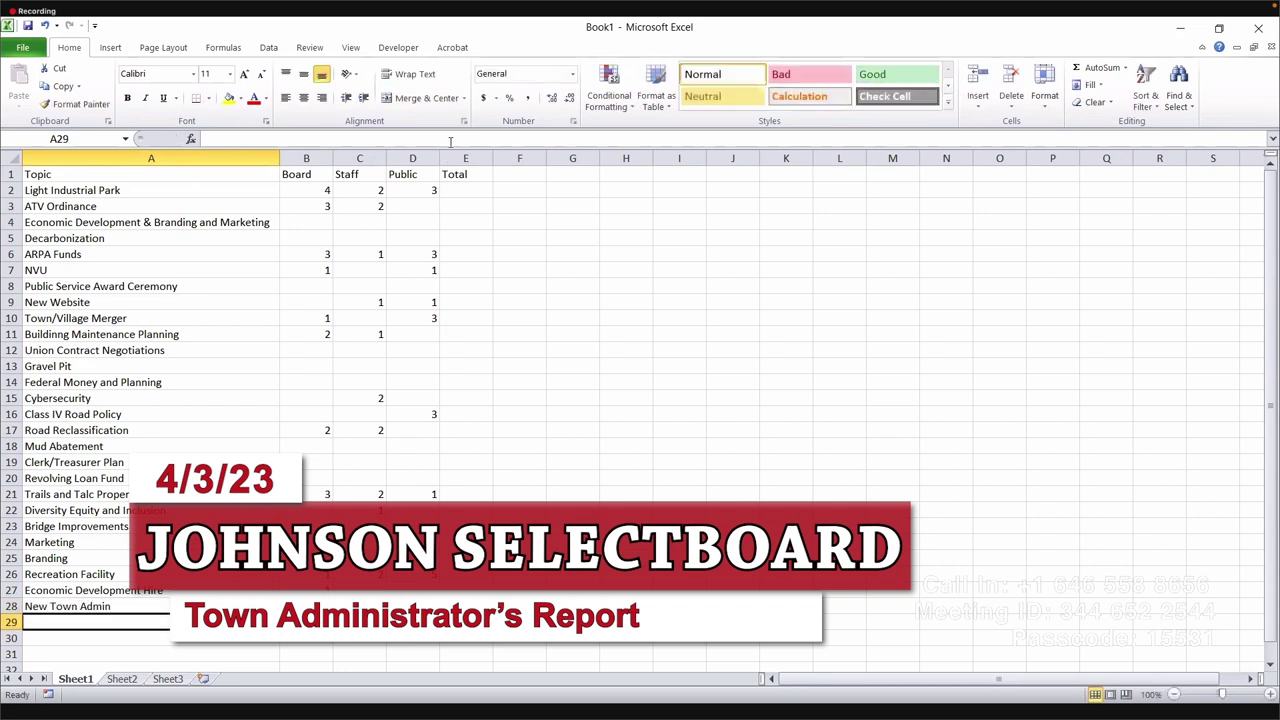
{"action": "scroll", "coordinate": [450, 141], "scroll_direction": "down", "scroll_amount": 10}
{"action": "key", "text": "Page_Down"}
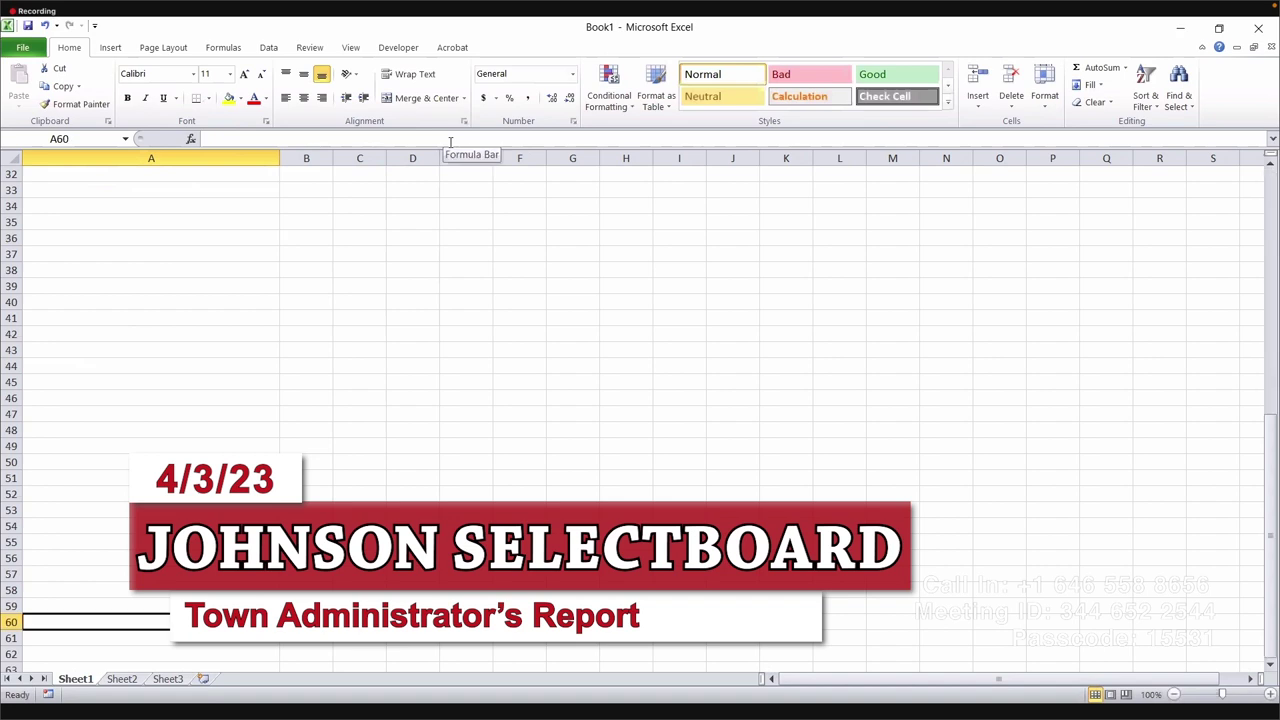
{"action": "key", "text": "ctrl+Up"}
{"action": "key", "text": "Right"}
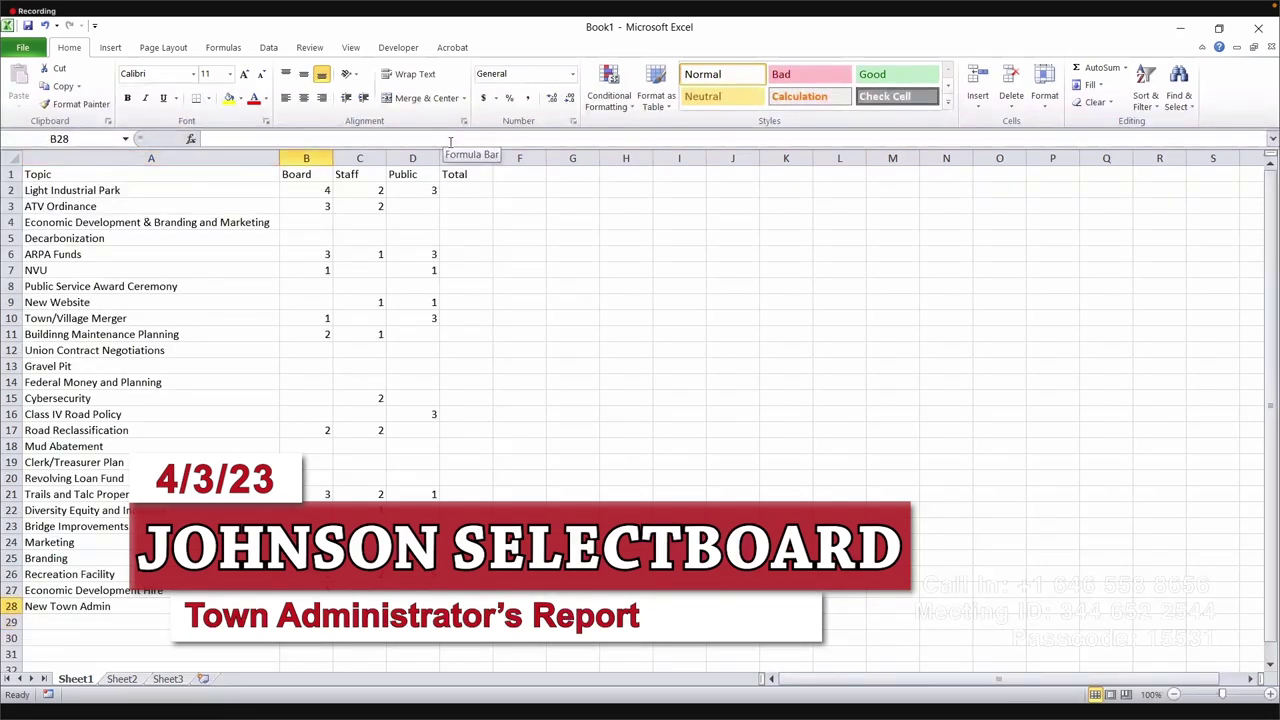
Step: Add the topic "Housing Development Plan" in row 29, below New Town Admin
{"action": "key", "text": "Left"}
{"action": "key", "text": "Down"}
{"action": "type", "text": "Hou"}
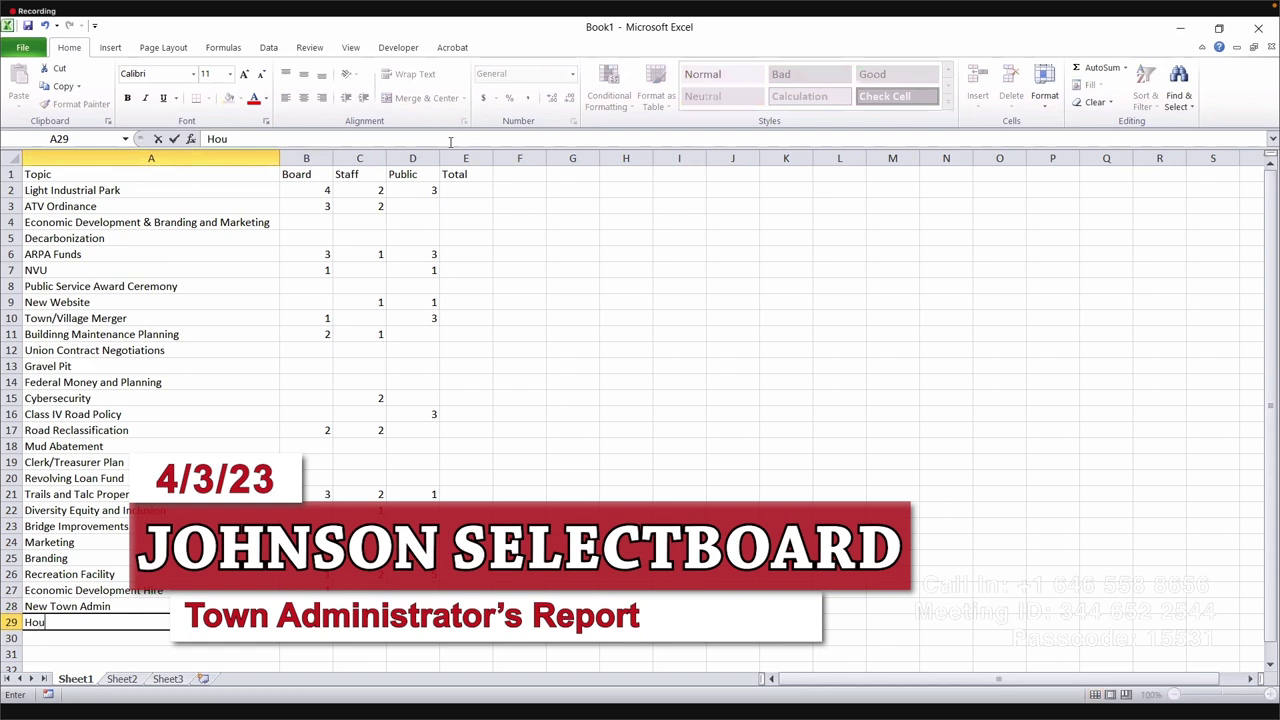
{"action": "type", "text": "sing Development "}
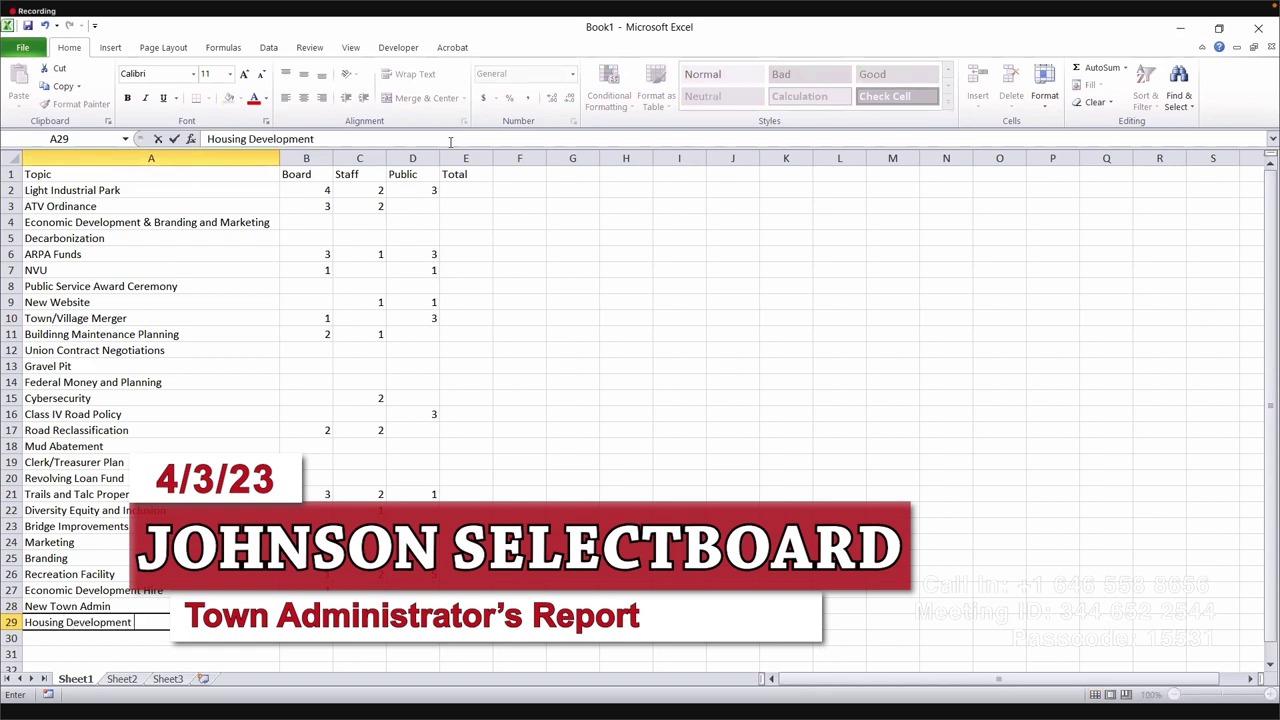
{"action": "type", "text": "Plan"}
{"action": "key", "text": "Return"}
{"action": "key", "text": "Right"}
{"action": "type", "text": "1"}
{"action": "key", "text": "Escape"}
{"action": "key", "text": "Left"}
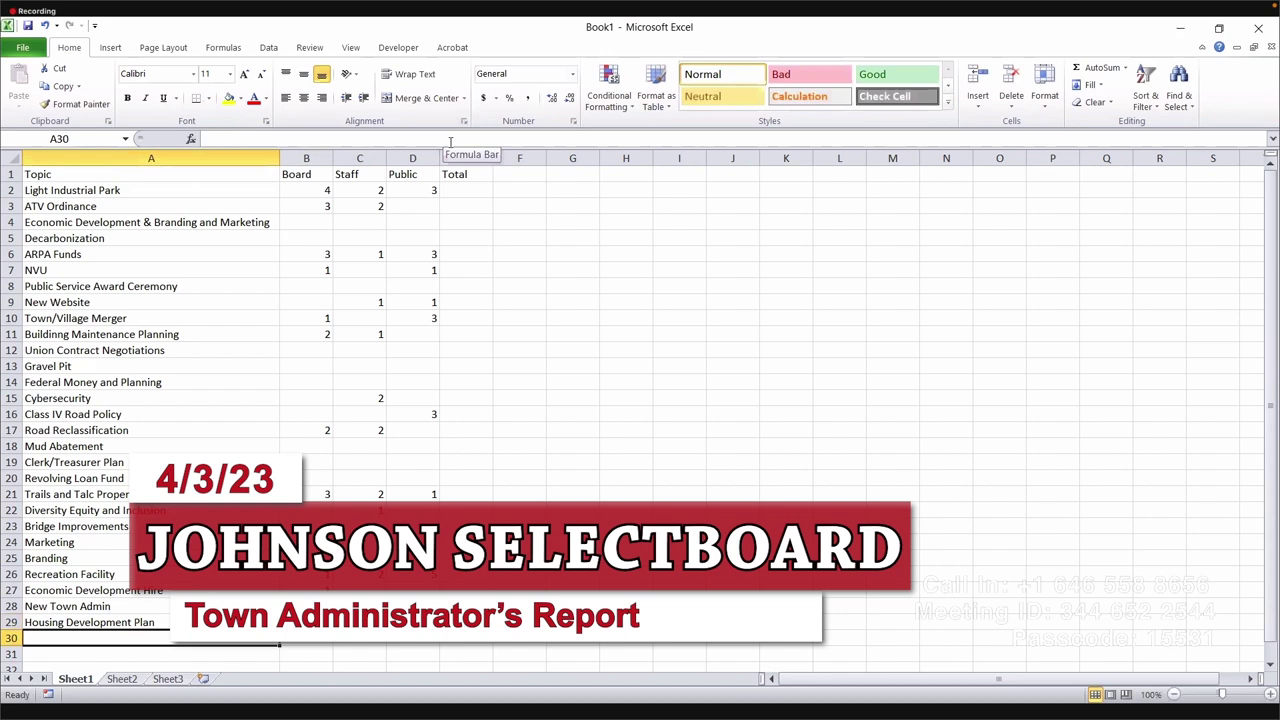
Step: Add the topic "Public Safety Analysis" in row 30 and enter 3 for Public
{"action": "type", "text": "Public "}
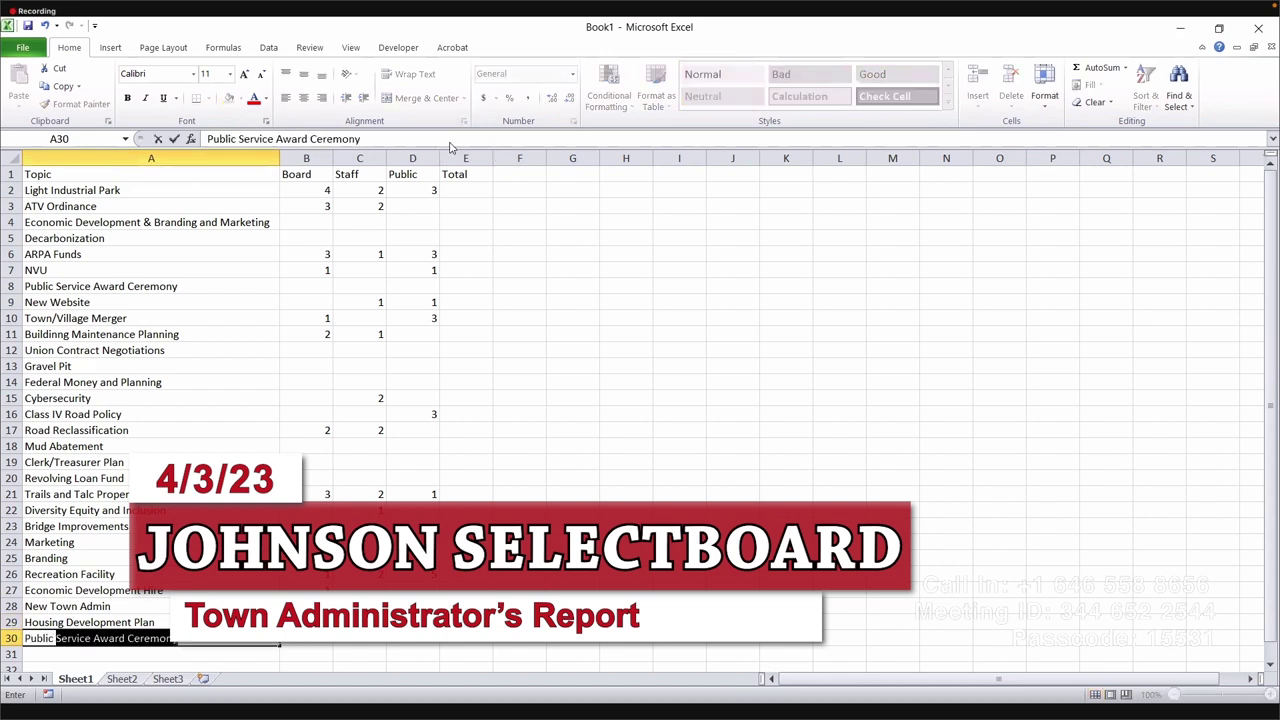
{"action": "type", "text": "Safety Analysis"}
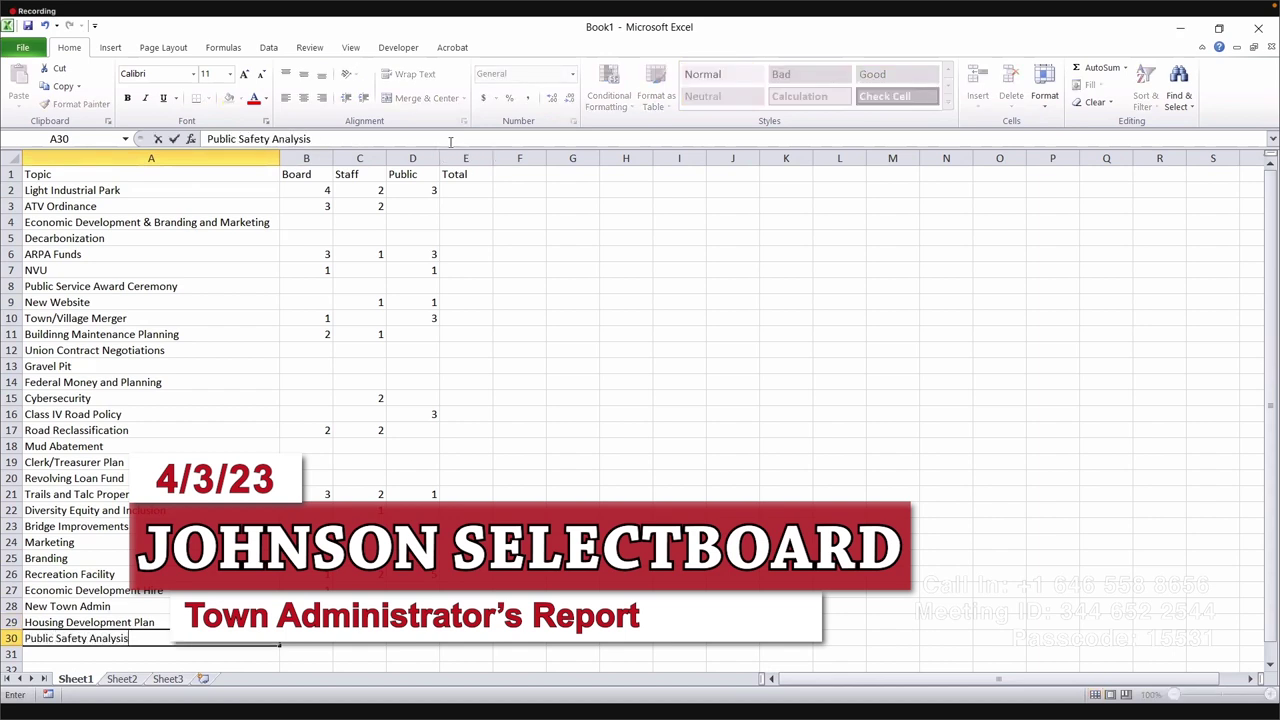
{"action": "key", "text": "Tab"}
{"action": "key", "text": "Right"}
{"action": "key", "text": "Right"}
{"action": "type", "text": "3"}
{"action": "key", "text": "Left"}
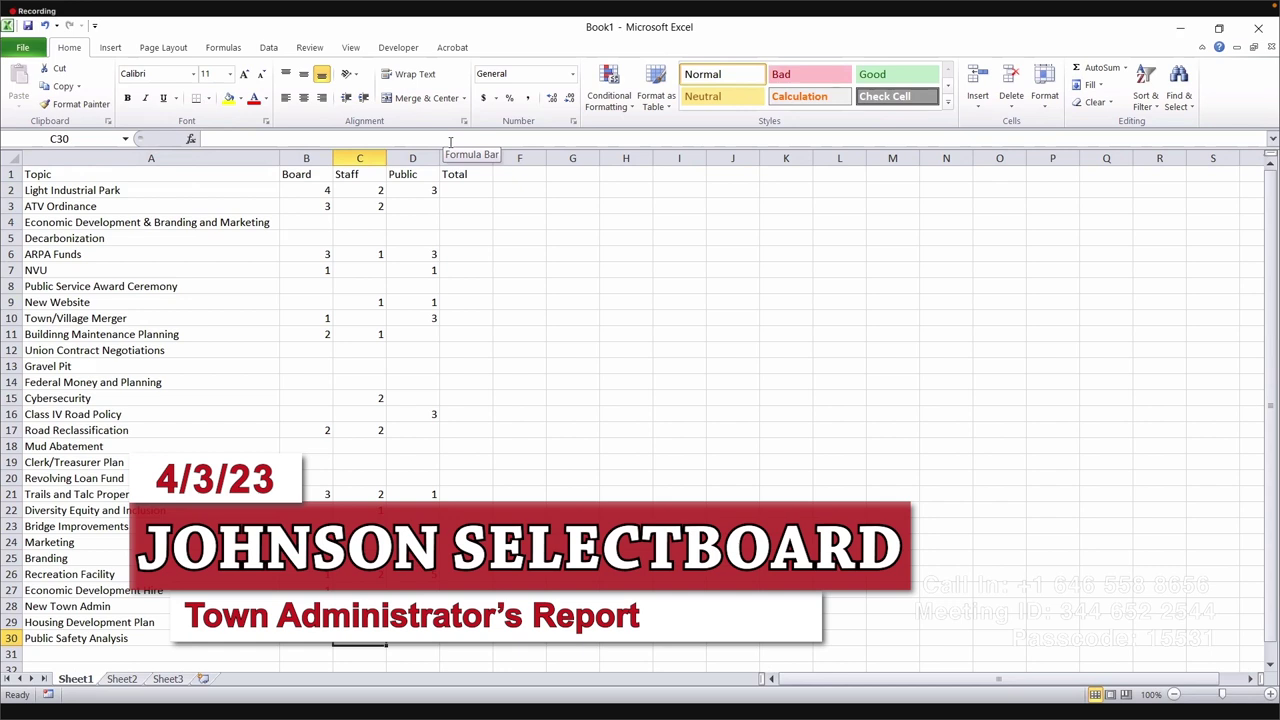
{"action": "key", "text": "Left"}
{"action": "key", "text": "Left"}
{"action": "key", "text": "Down"}
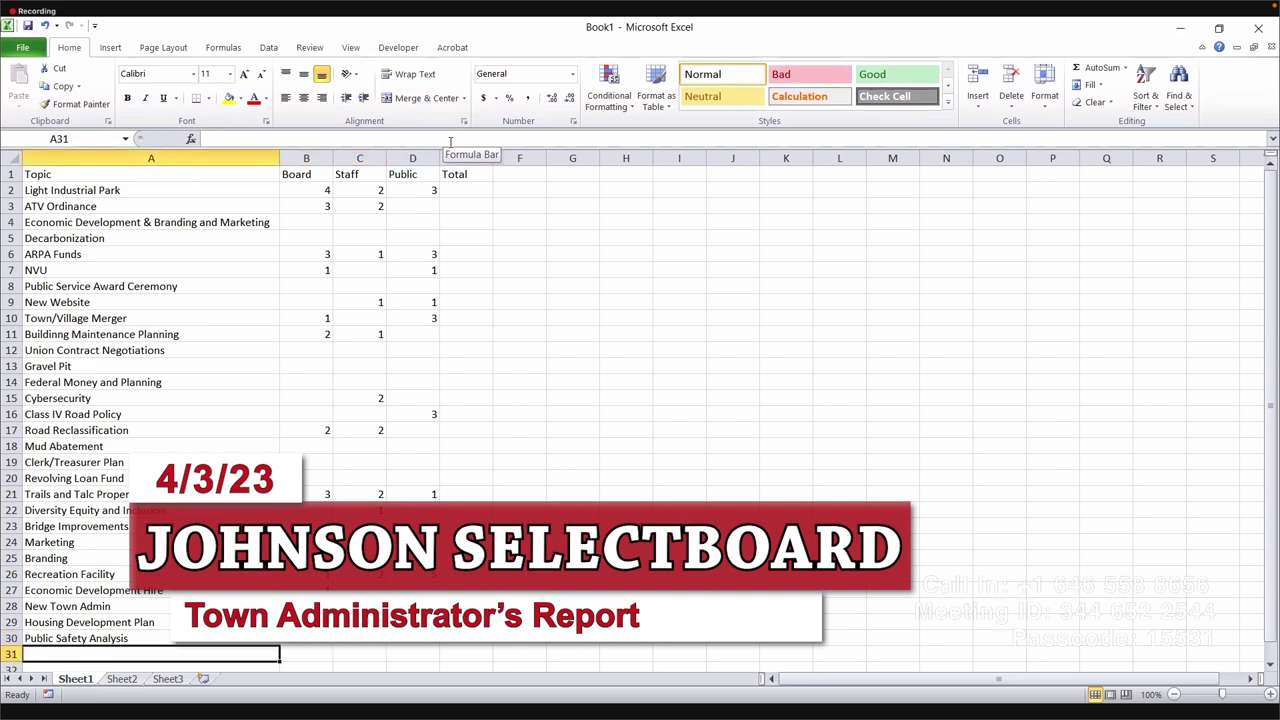
{"action": "type", "text": "Drug Related D"}
{"action": "key", "text": "BackSpace"}
{"action": "type", "text": "C"}
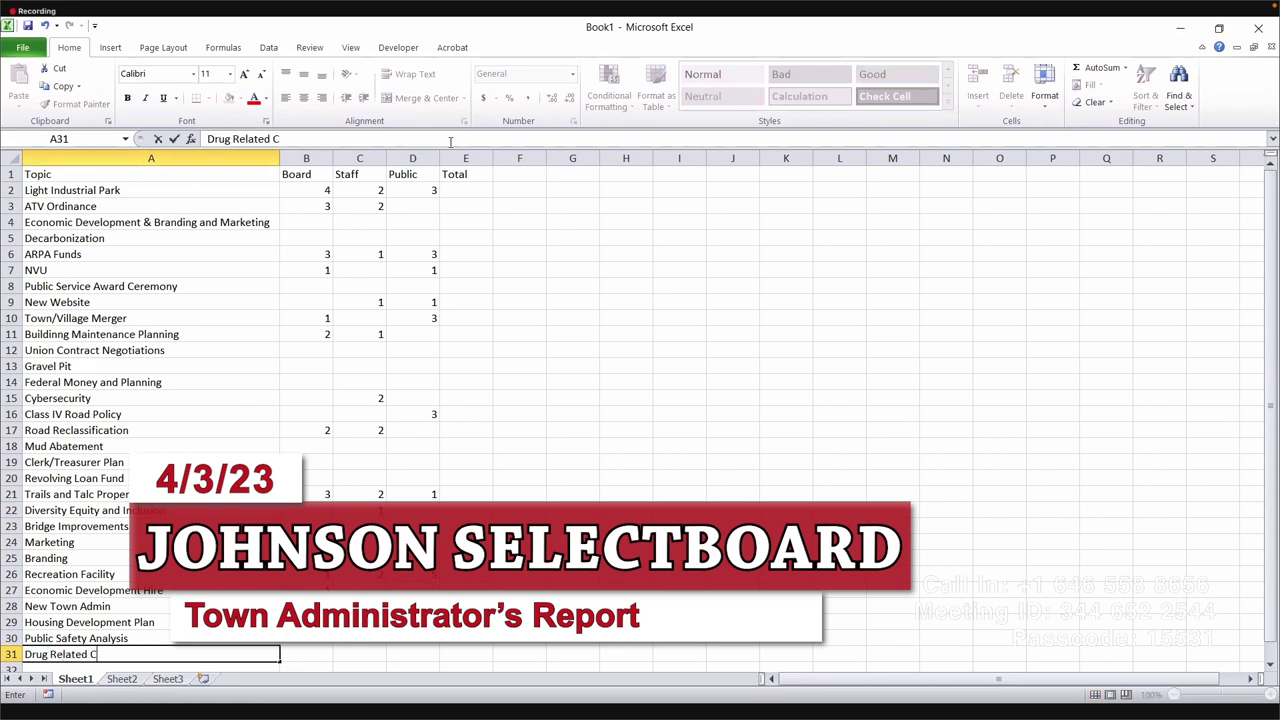
{"action": "type", "text": "rime Data Ana"}
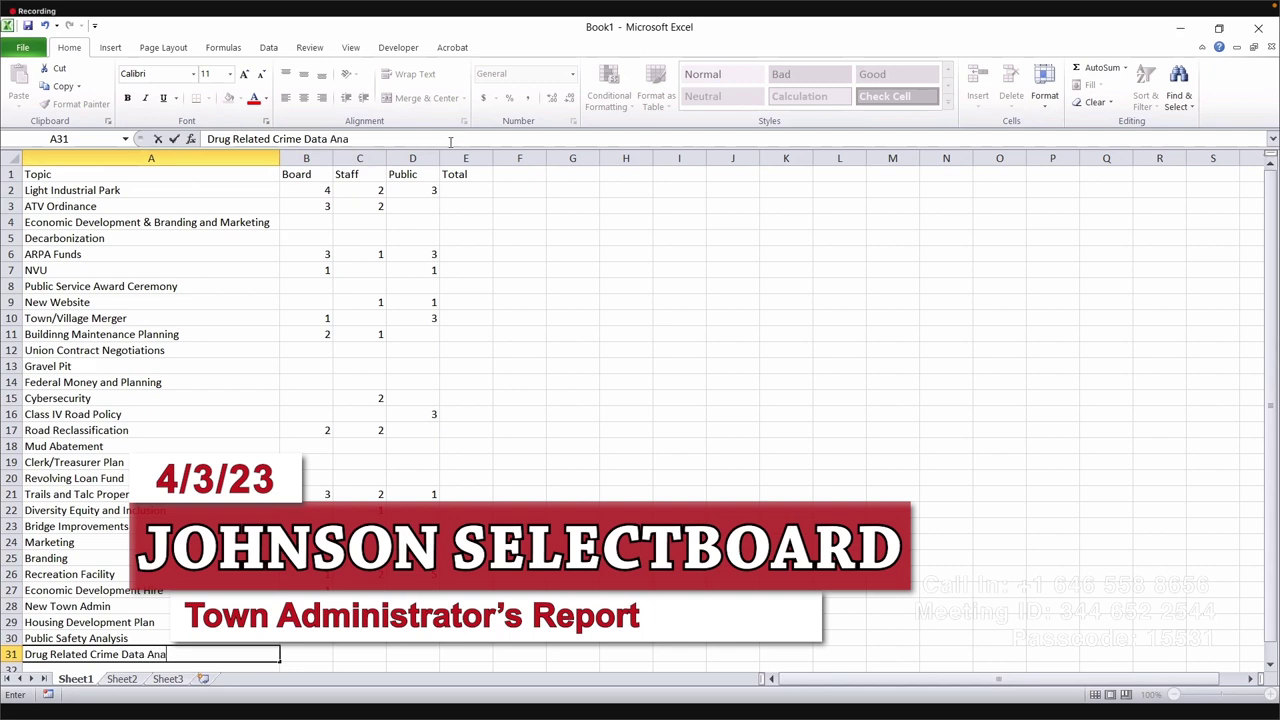
{"action": "type", "text": "lysis"}
{"action": "key", "text": "Return"}
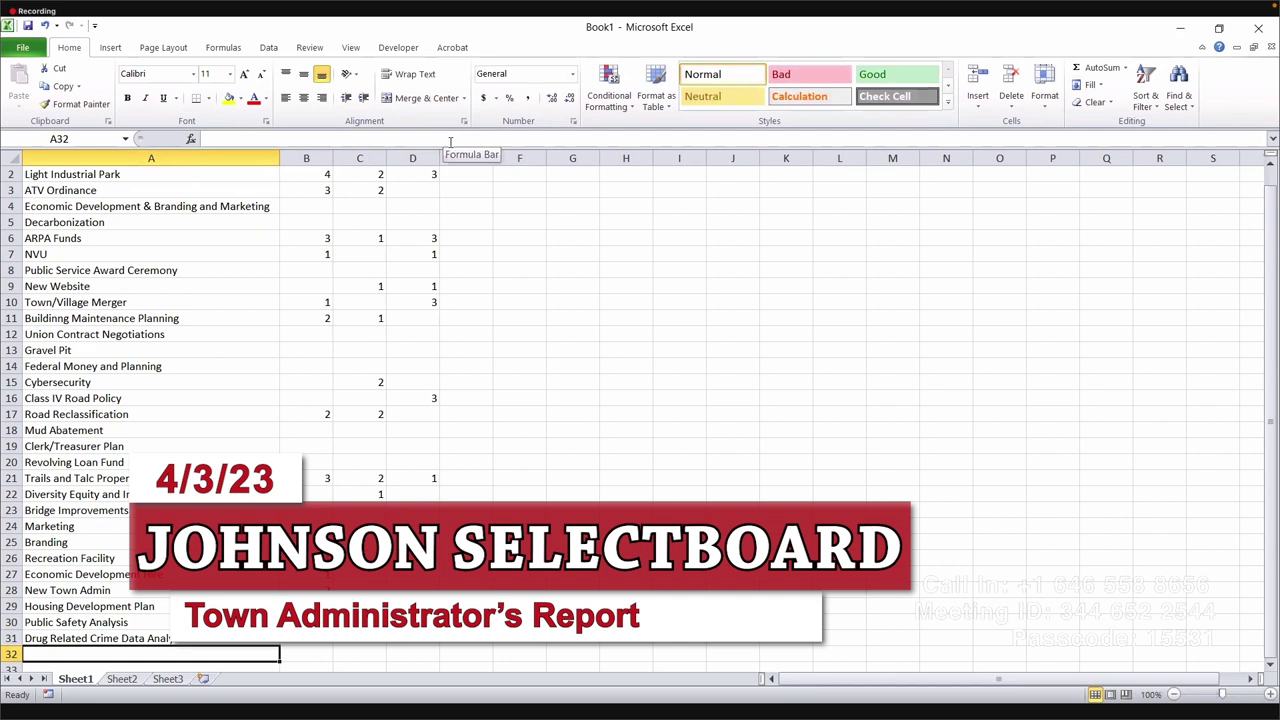
{"action": "key", "text": "Up"}
{"action": "key", "text": "Delete"}
Step: Extend the topic name in row 30 to "Public Safety Analysis Including Drug Crime Analysis"
{"action": "key", "text": "Up"}
{"action": "key", "text": "Right"}
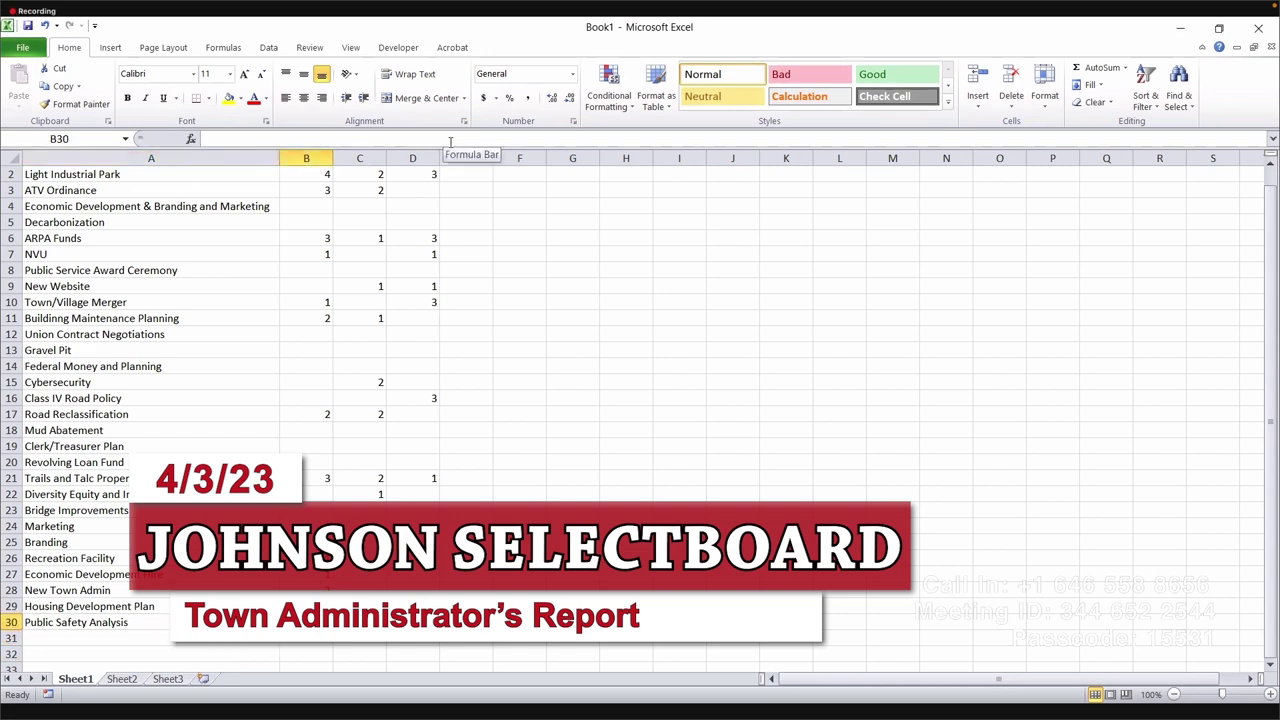
{"action": "key", "text": "Left"}
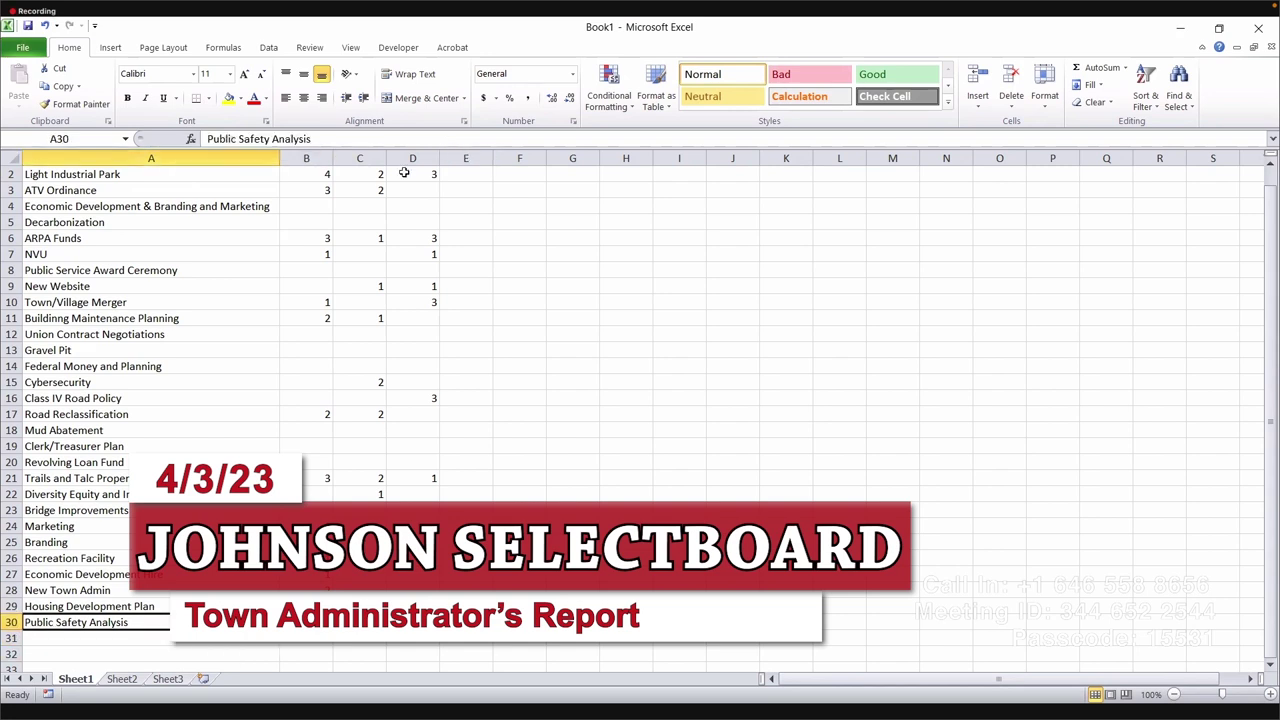
{"action": "left_click", "coordinate": [424, 142]}
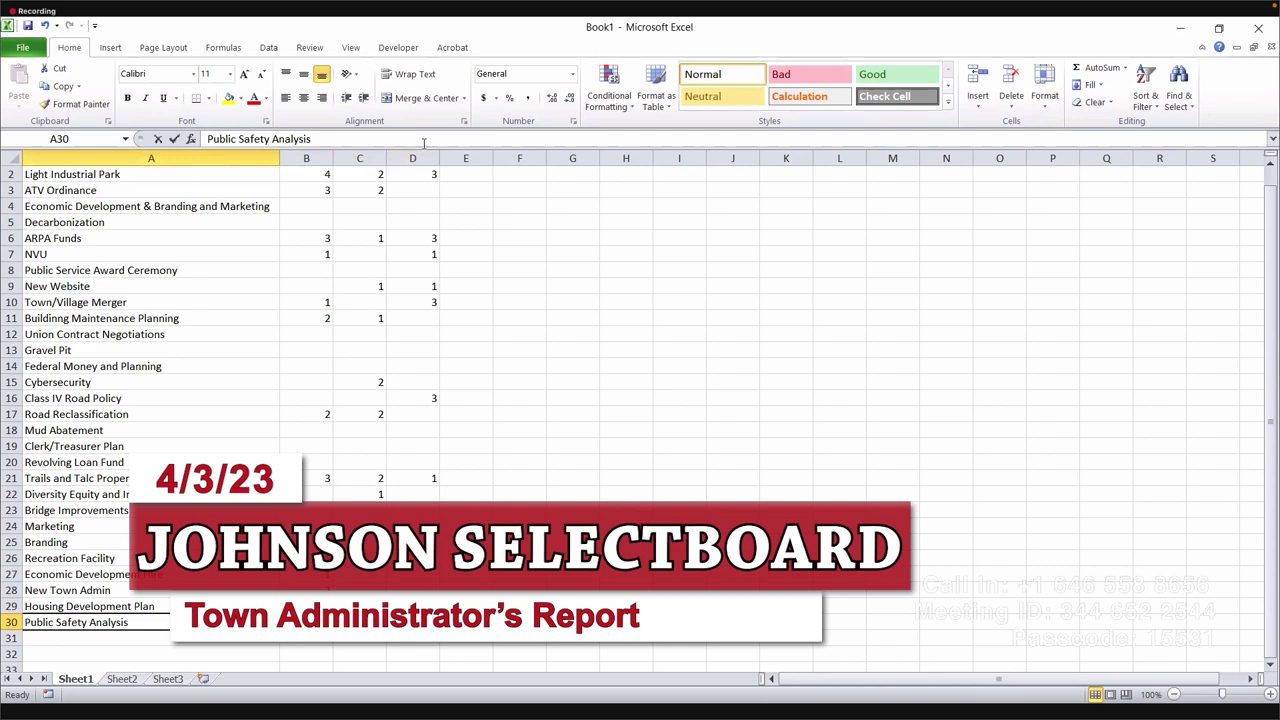
{"action": "type", "text": "Inc"}
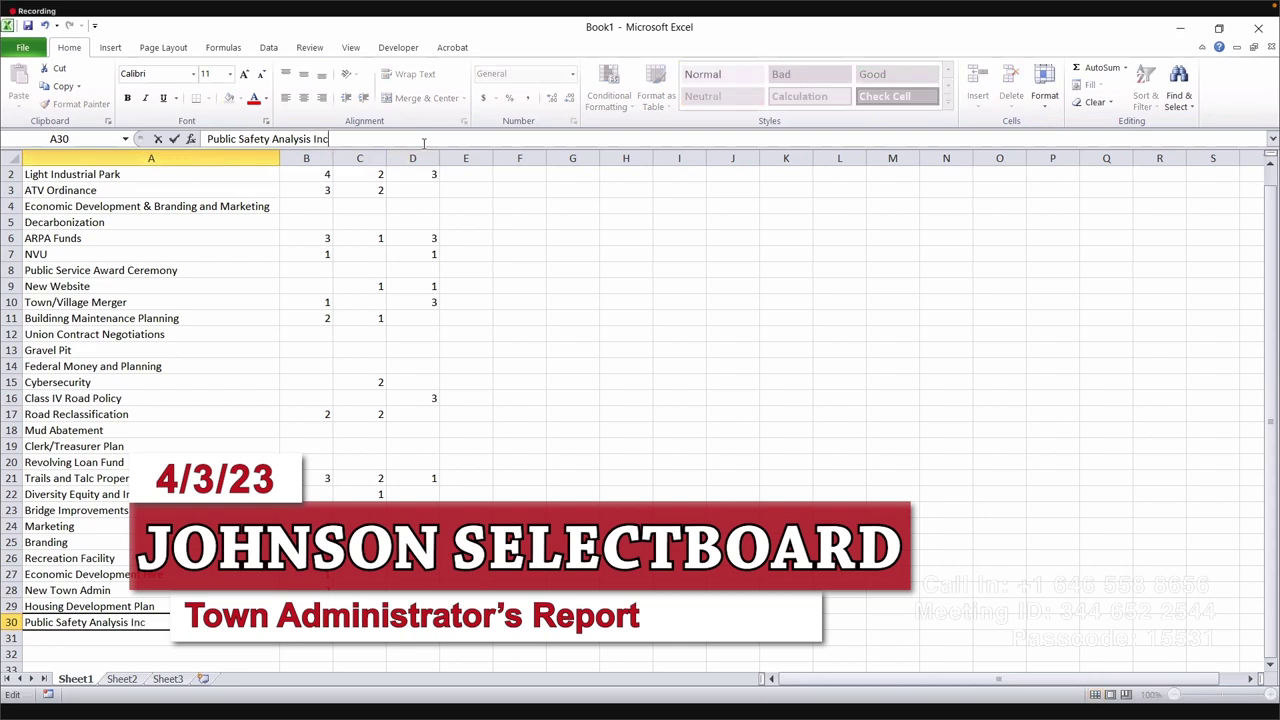
{"action": "type", "text": "luding Drug Crime Da"}
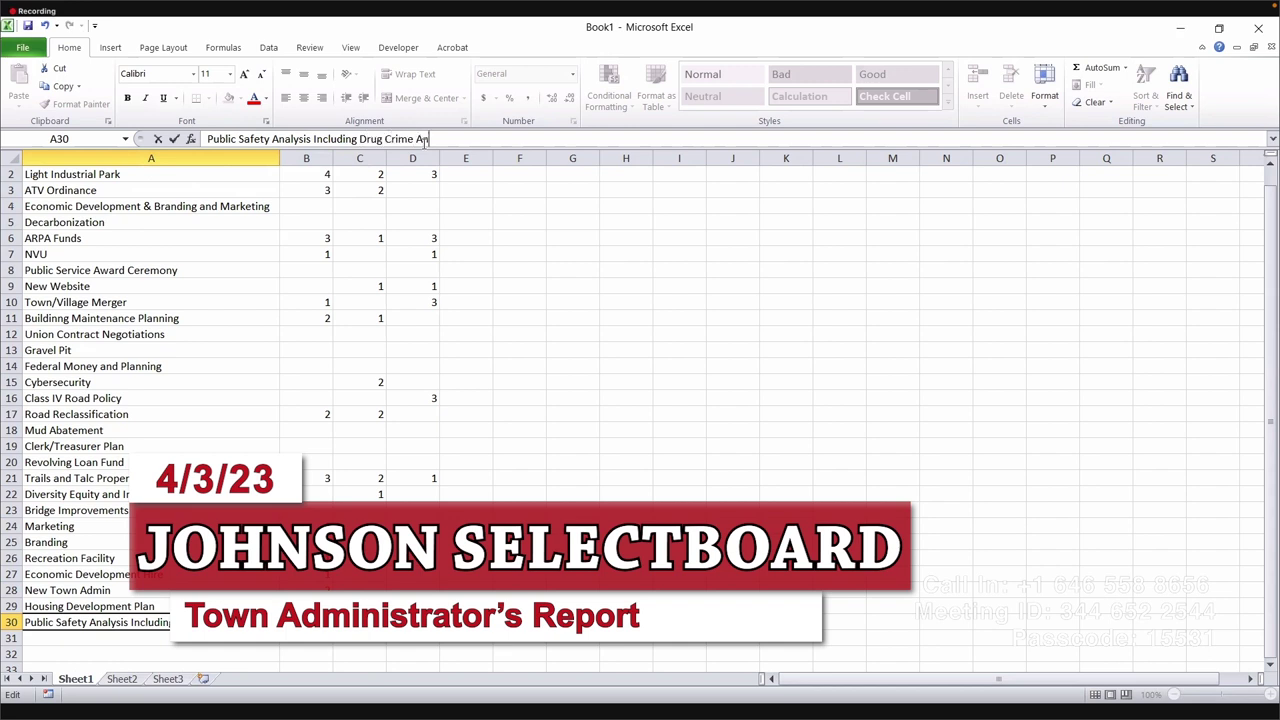
{"action": "type", "text": "ta Analysis"}
{"action": "key", "text": "Return"}
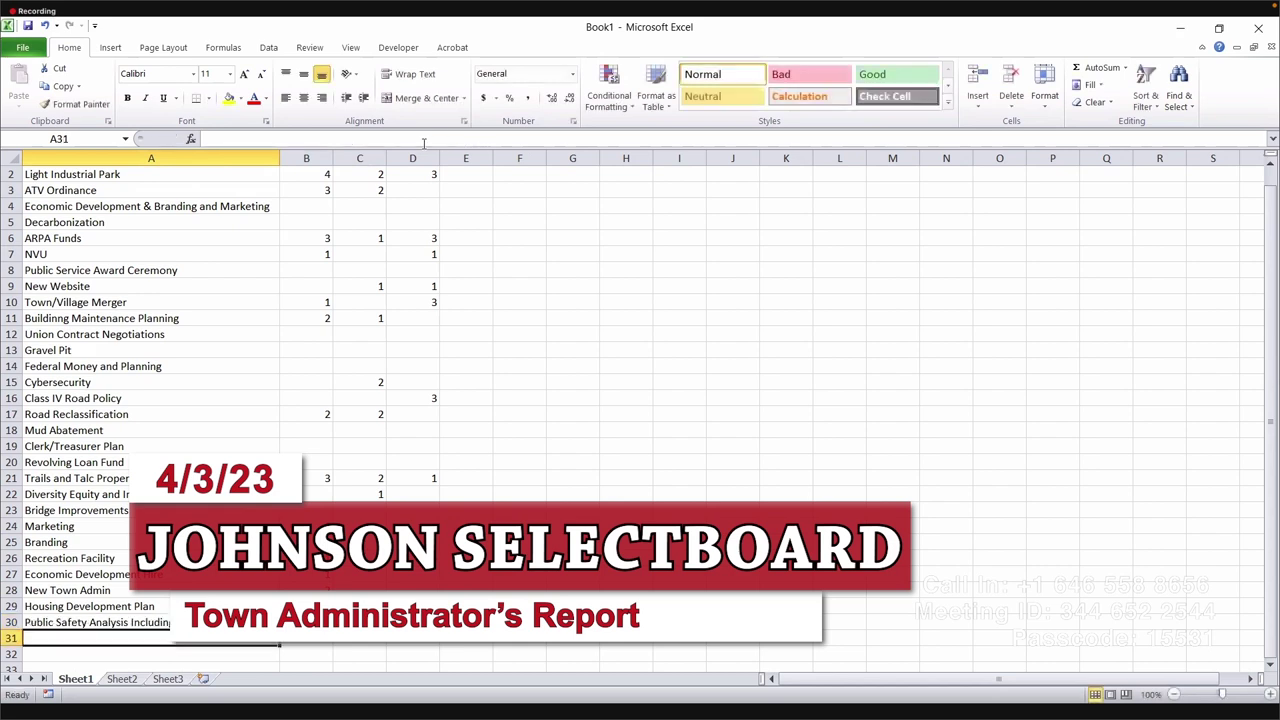
Step: Add the topic "Energy Efficiency of Town Buildings" in row 31
{"action": "type", "text": "Ener"}
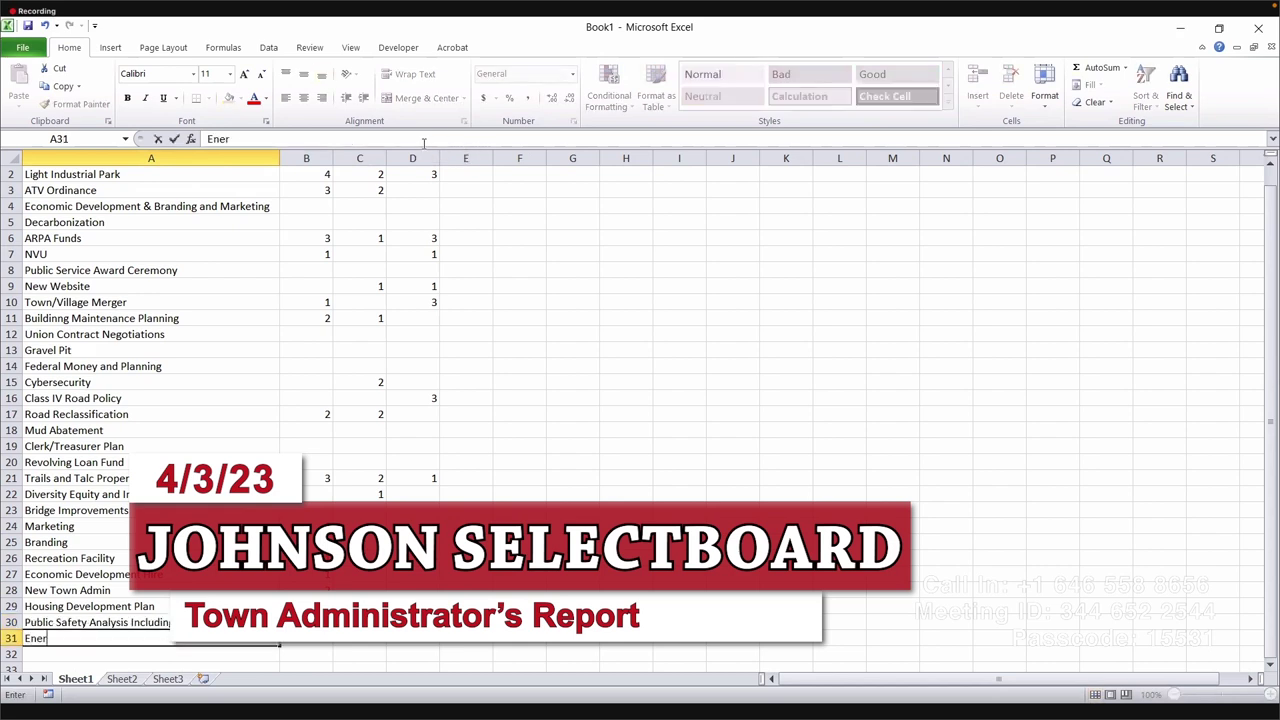
{"action": "type", "text": "gy Efficiency of T"}
{"action": "type", "text": "own"}
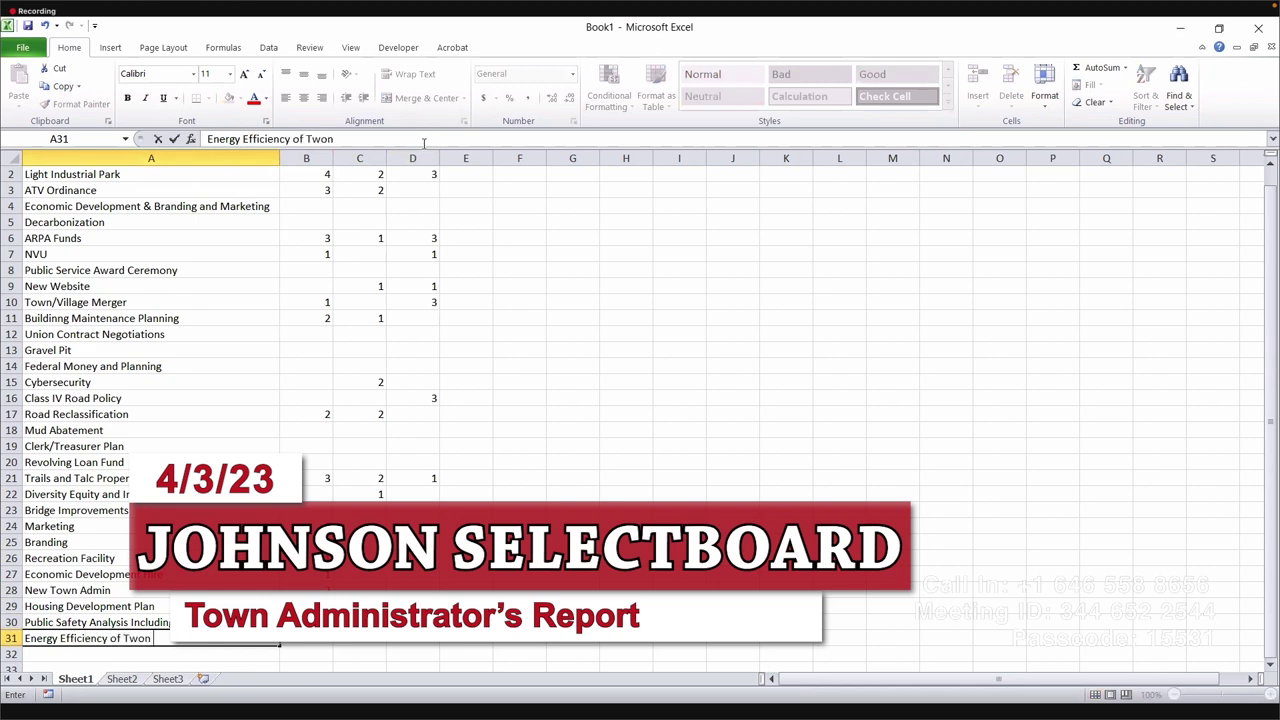
{"action": "key", "text": "BackSpace"}
{"action": "key", "text": "BackSpace"}
{"action": "key", "text": "BackSpace"}
{"action": "type", "text": "own Buildings"}
{"action": "key", "text": "Tab"}
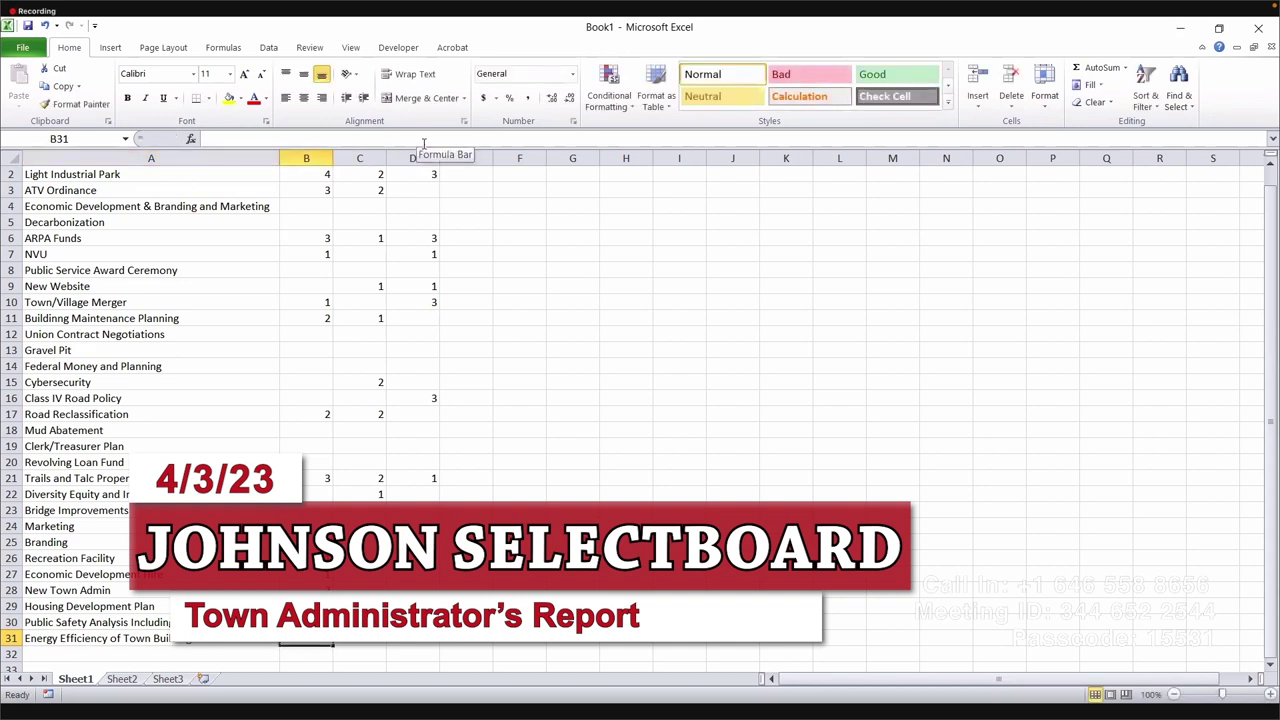
{"action": "key", "text": "Left"}
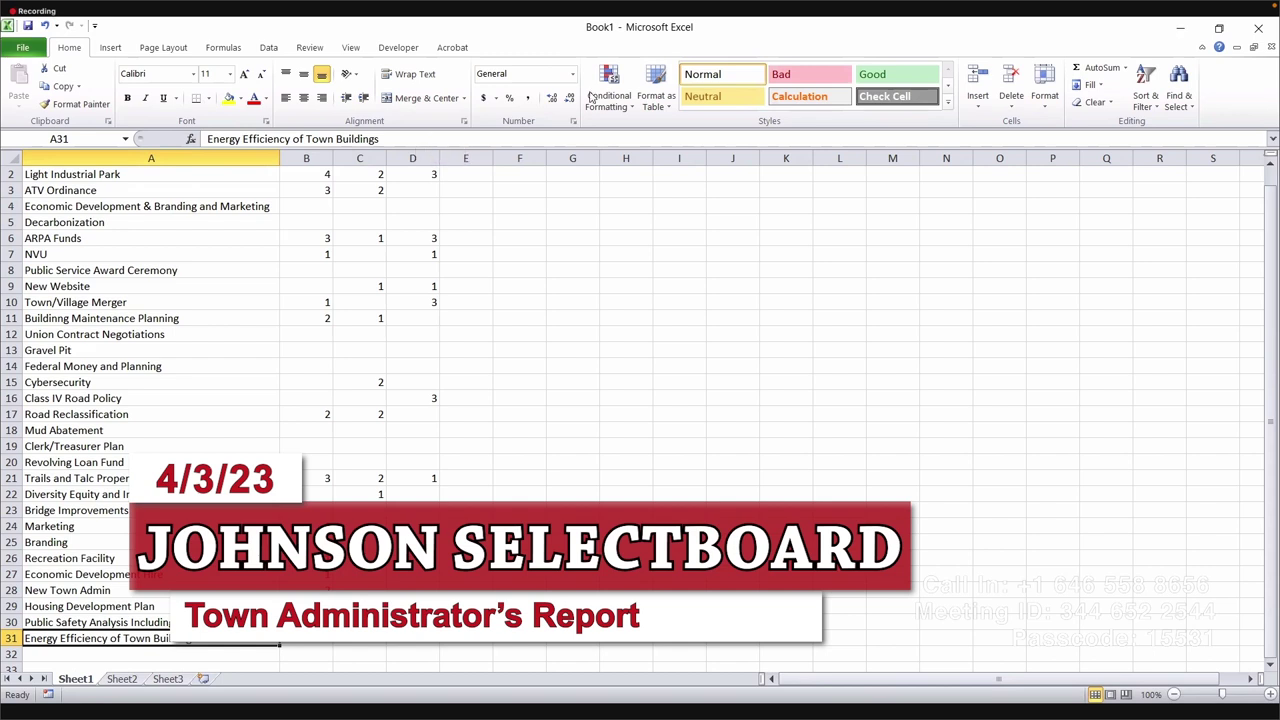
Step: Enter the formula =SUM(B2:D2) in E2 to total the Light Industrial Park counts
{"action": "left_click", "coordinate": [478, 177]}
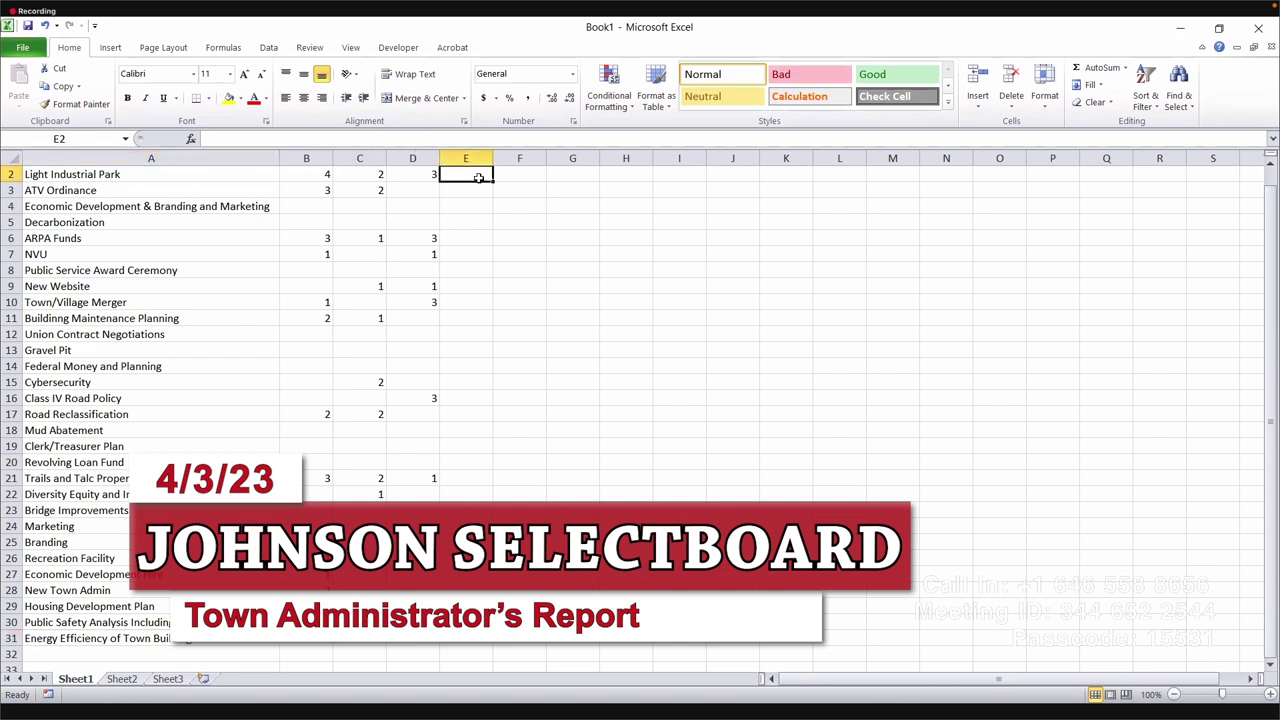
{"action": "key", "text": "Up"}
{"action": "key", "text": "Down"}
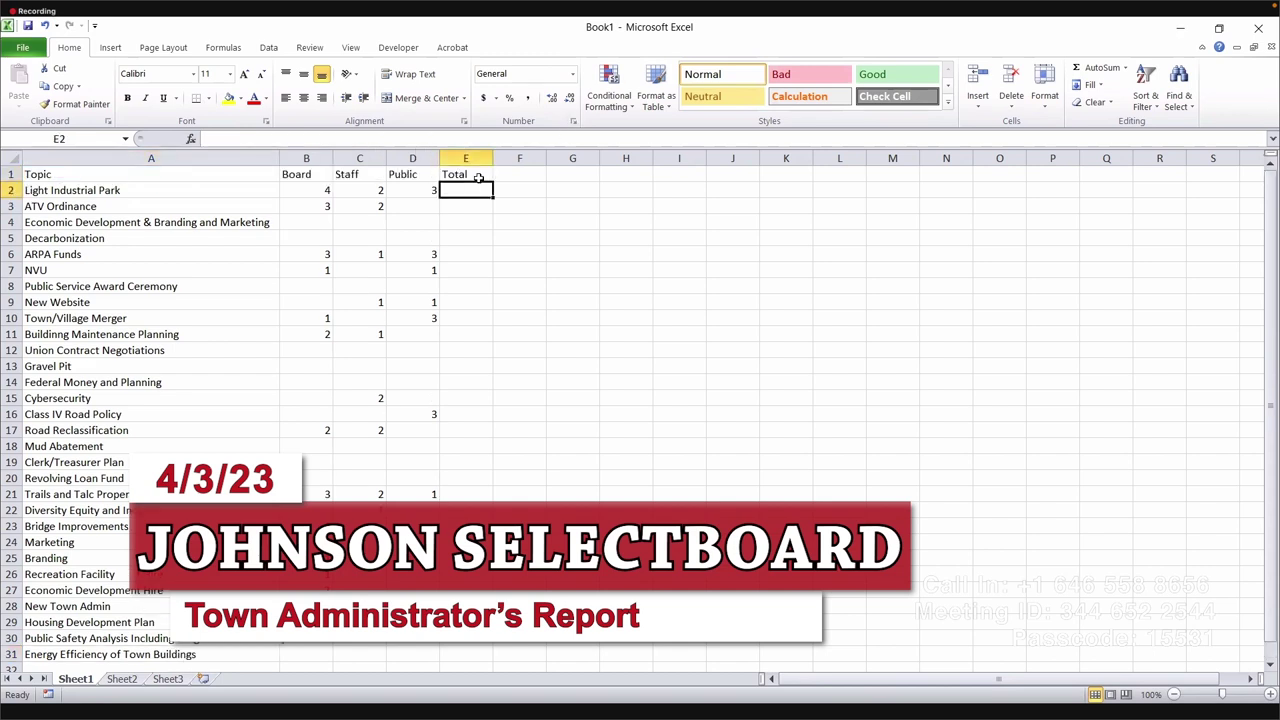
{"action": "type", "text": "="}
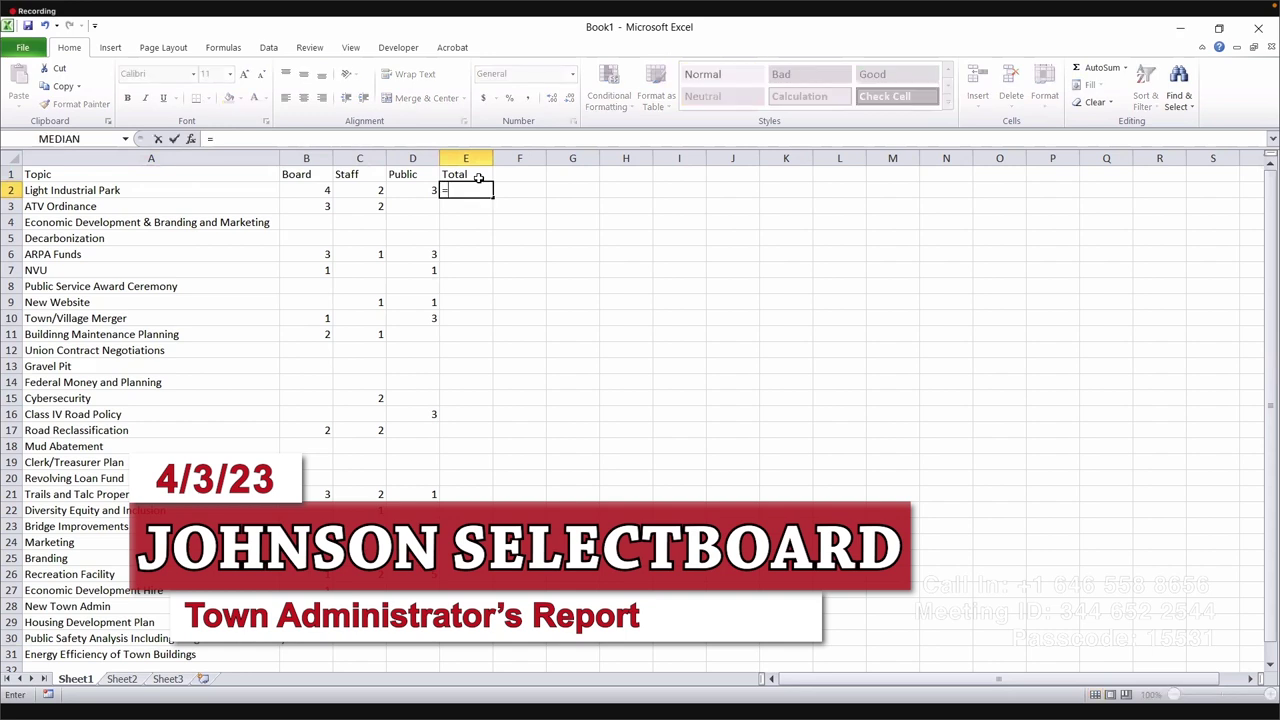
{"action": "type", "text": "sum("}
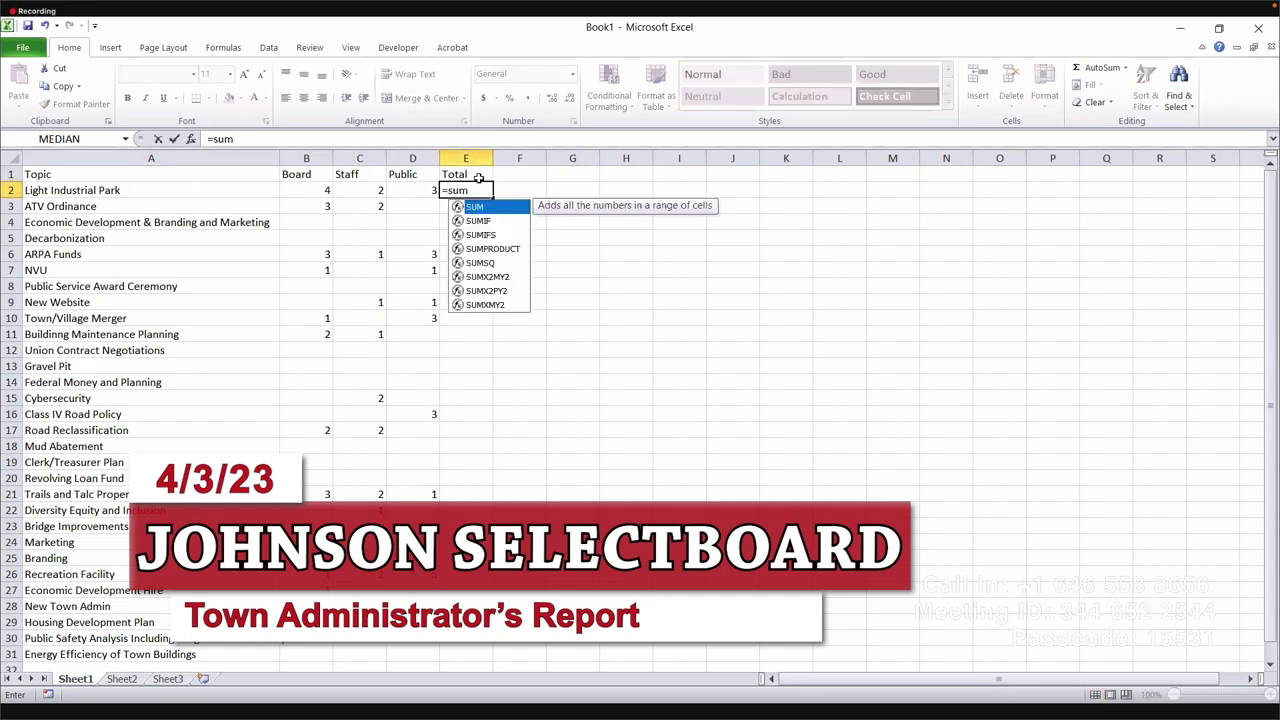
{"action": "left_click", "coordinate": [389, 192]}
{"action": "left_click_drag", "start_coordinate": [389, 192], "coordinate": [323, 191]}
{"action": "type", "text": ")"}
{"action": "key", "text": "Return"}
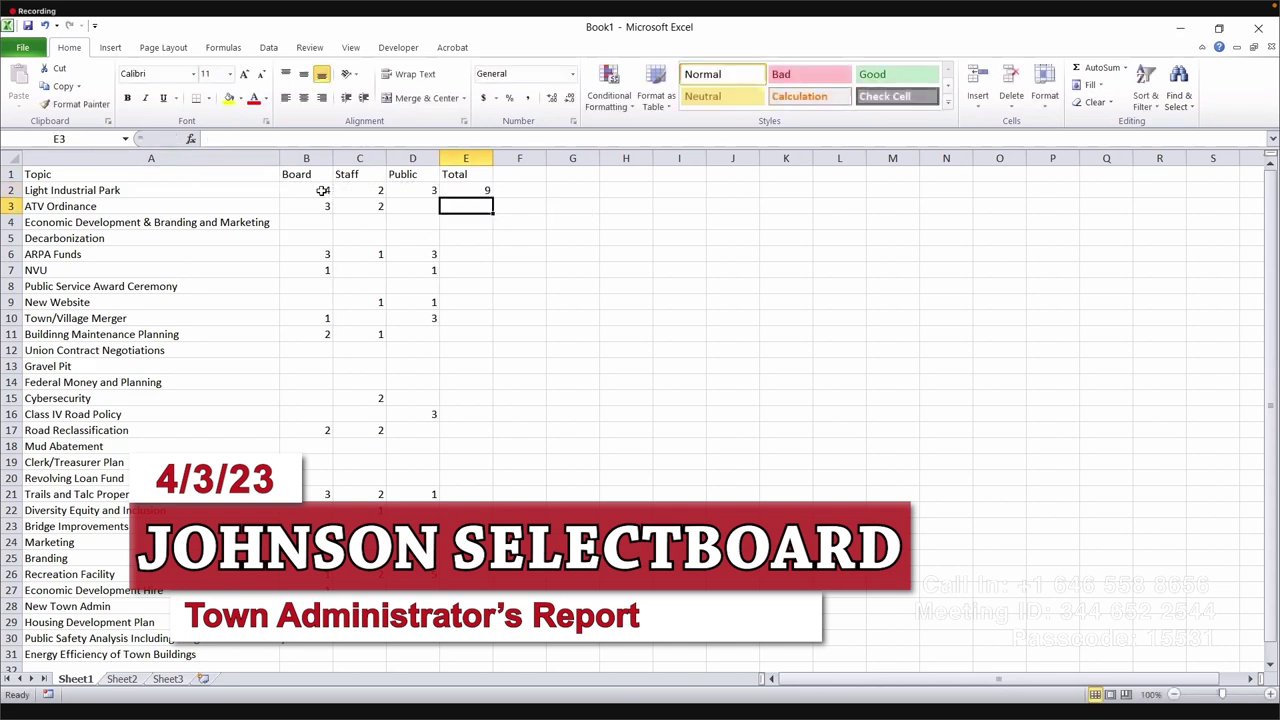
Step: Fill the Total formula from E2 down through row 31 and check the copied formula in E3
{"action": "left_click", "coordinate": [484, 188]}
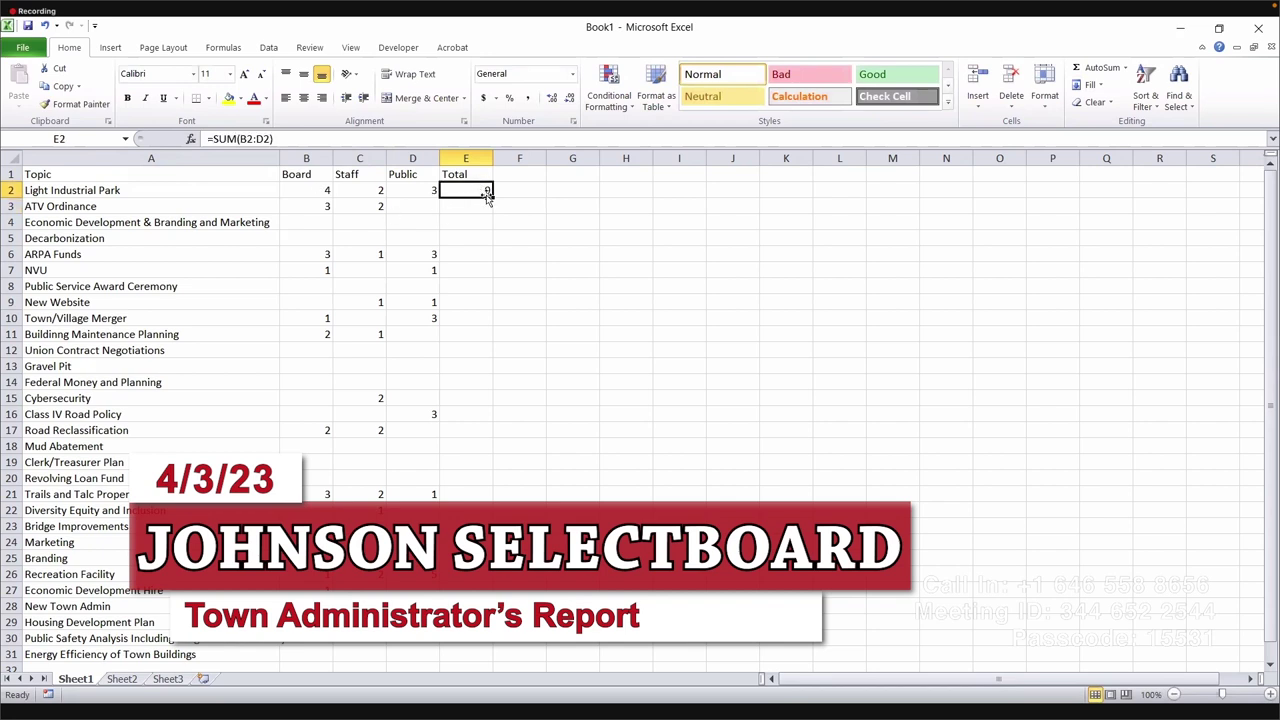
{"action": "left_click_drag", "start_coordinate": [492, 198], "coordinate": [497, 508]}
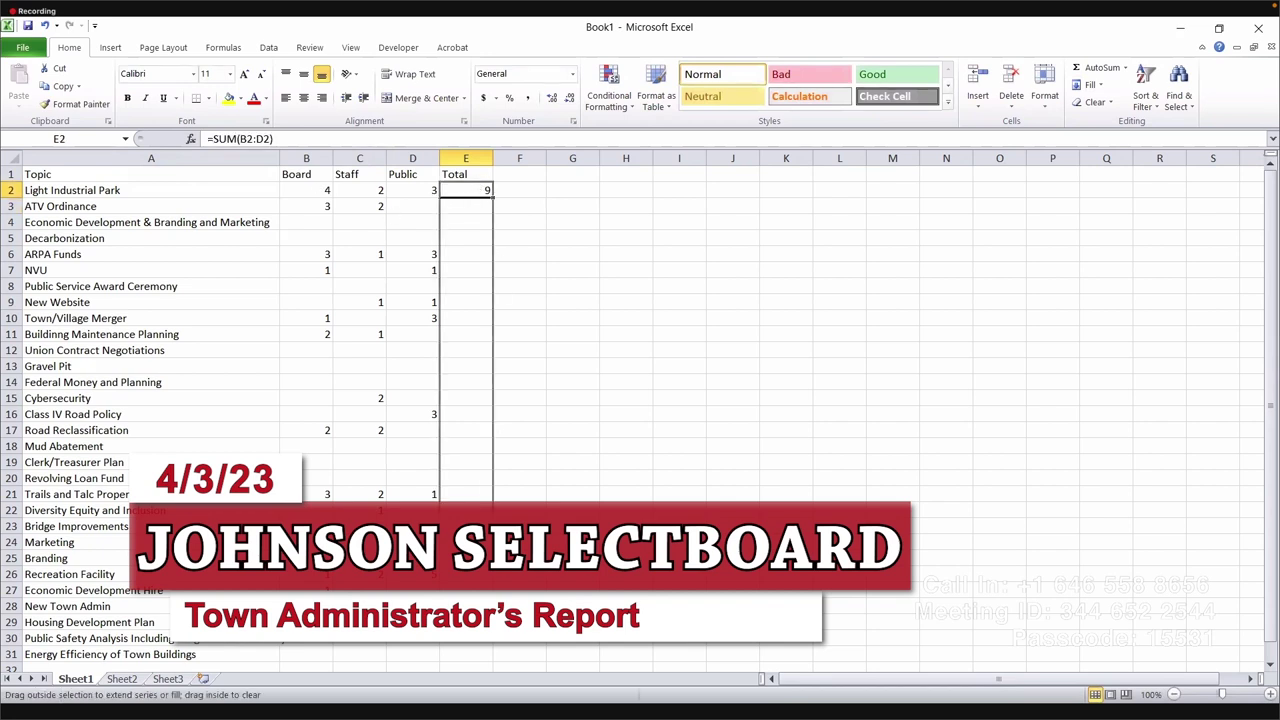
{"action": "left_click_drag", "start_coordinate": [470, 668], "coordinate": [467, 655]}
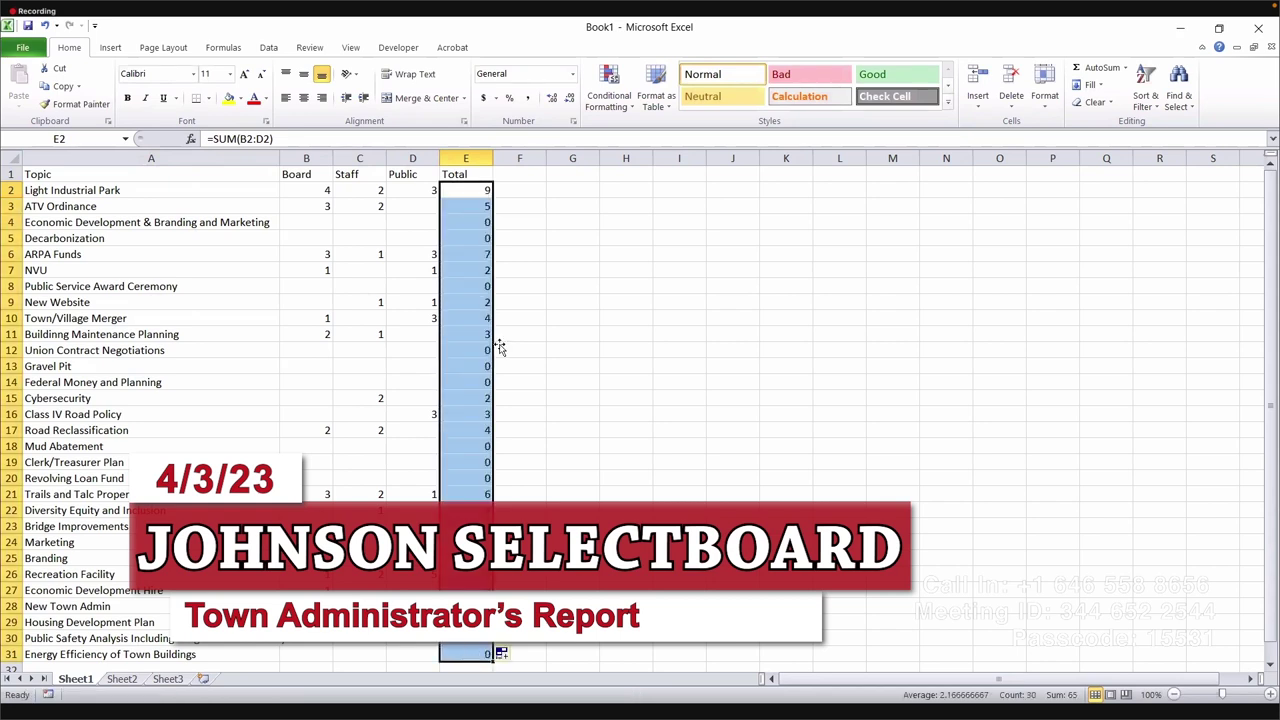
{"action": "left_click", "coordinate": [486, 207]}
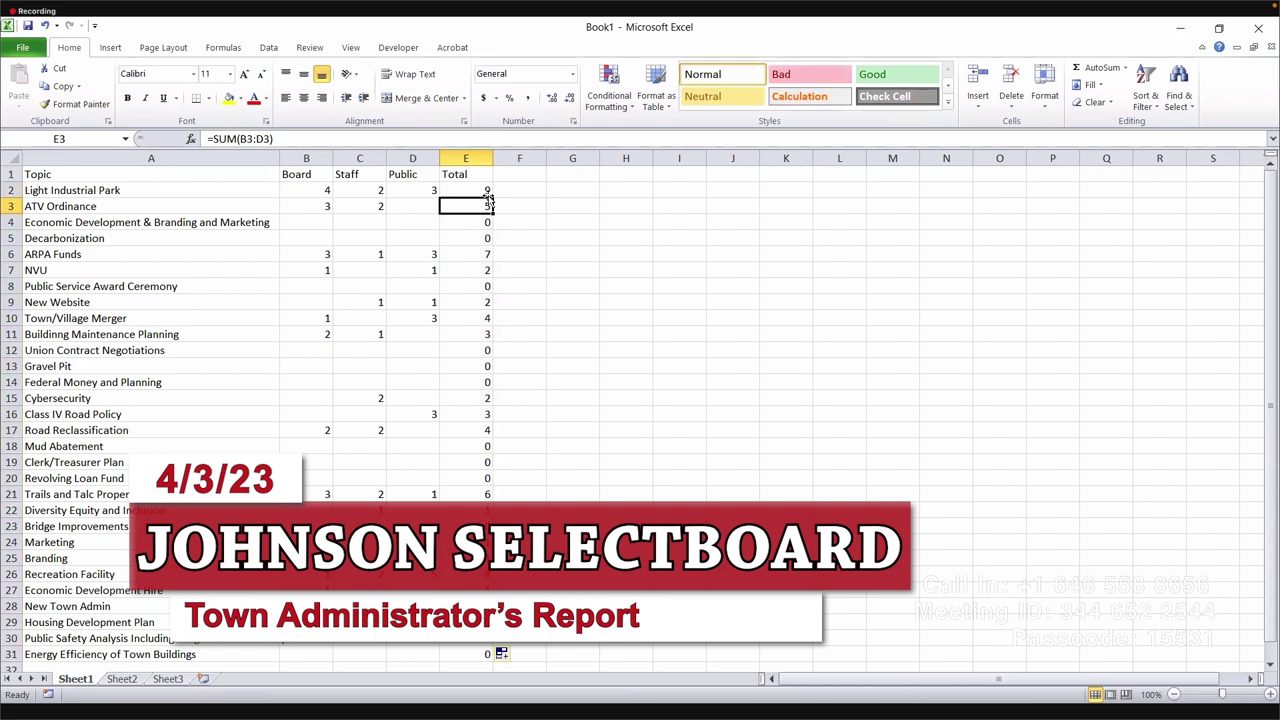
{"action": "left_click", "coordinate": [487, 190]}
{"action": "key", "text": "Right"}
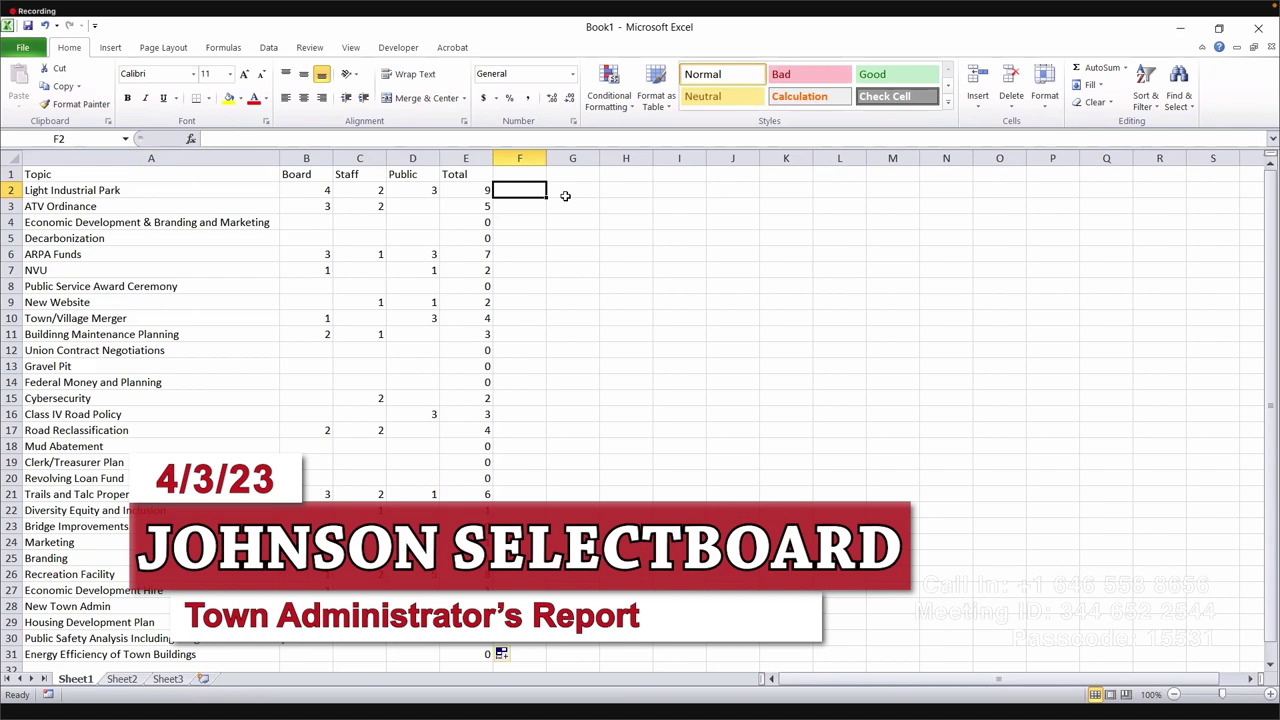
Step: Examine the Total column row by row to compare the topics and identify those with the highest totals
{"action": "key", "text": "Left"}
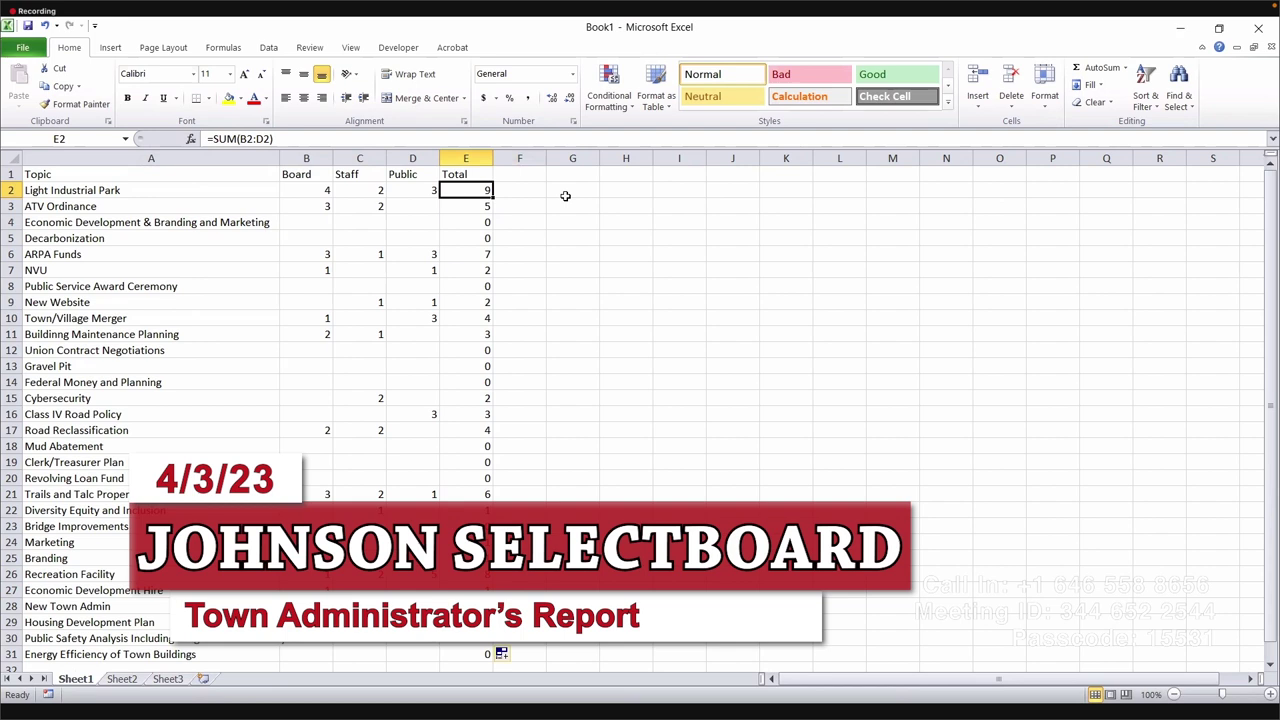
{"action": "key", "text": "Down"}
{"action": "key", "text": "Down"}
{"action": "key", "text": "Down"}
{"action": "key", "text": "Down"}
{"action": "key", "text": "Down"}
{"action": "key", "text": "Down"}
{"action": "key", "text": "Down"}
{"action": "key", "text": "Down"}
{"action": "key", "text": "Down"}
{"action": "key", "text": "Down"}
{"action": "key", "text": "Down"}
{"action": "key", "text": "Down"}
{"action": "key", "text": "Down"}
{"action": "key", "text": "Down"}
{"action": "key", "text": "Down"}
{"action": "key", "text": "Down"}
{"action": "key", "text": "Down"}
{"action": "key", "text": "Down"}
{"action": "key", "text": "Down"}
{"action": "key", "text": "Down"}
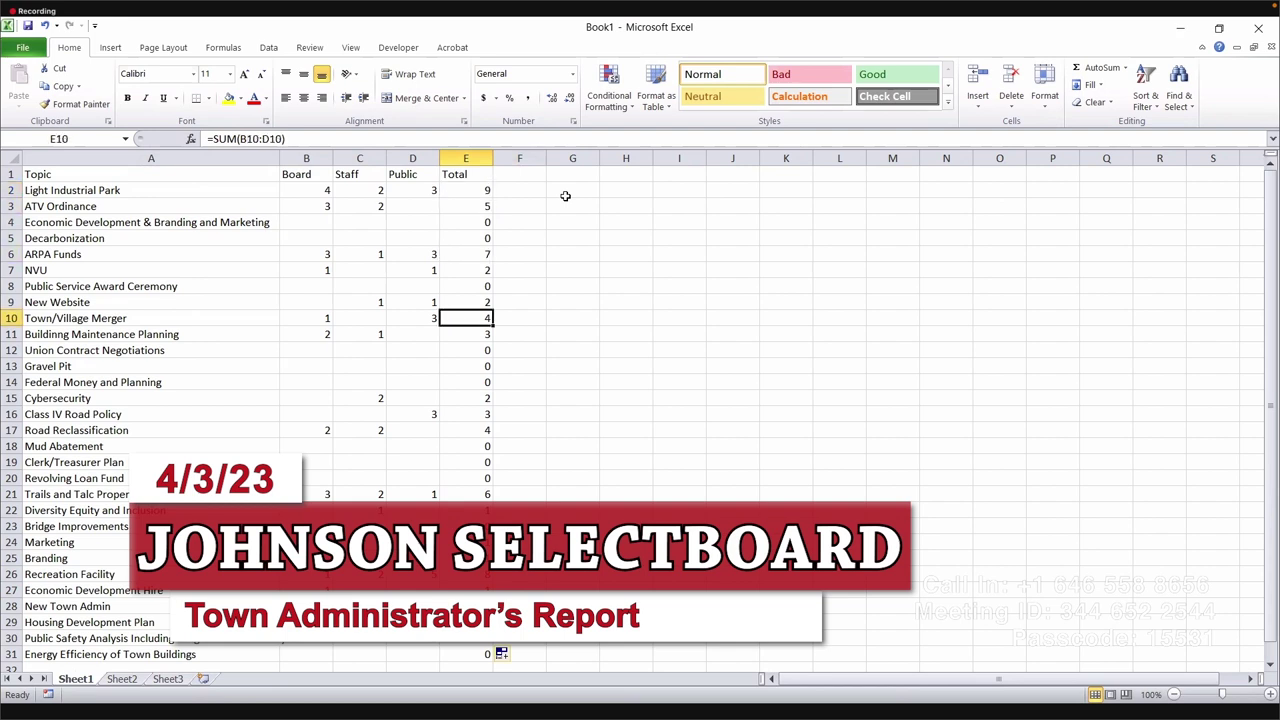
{"action": "key", "text": "Down"}
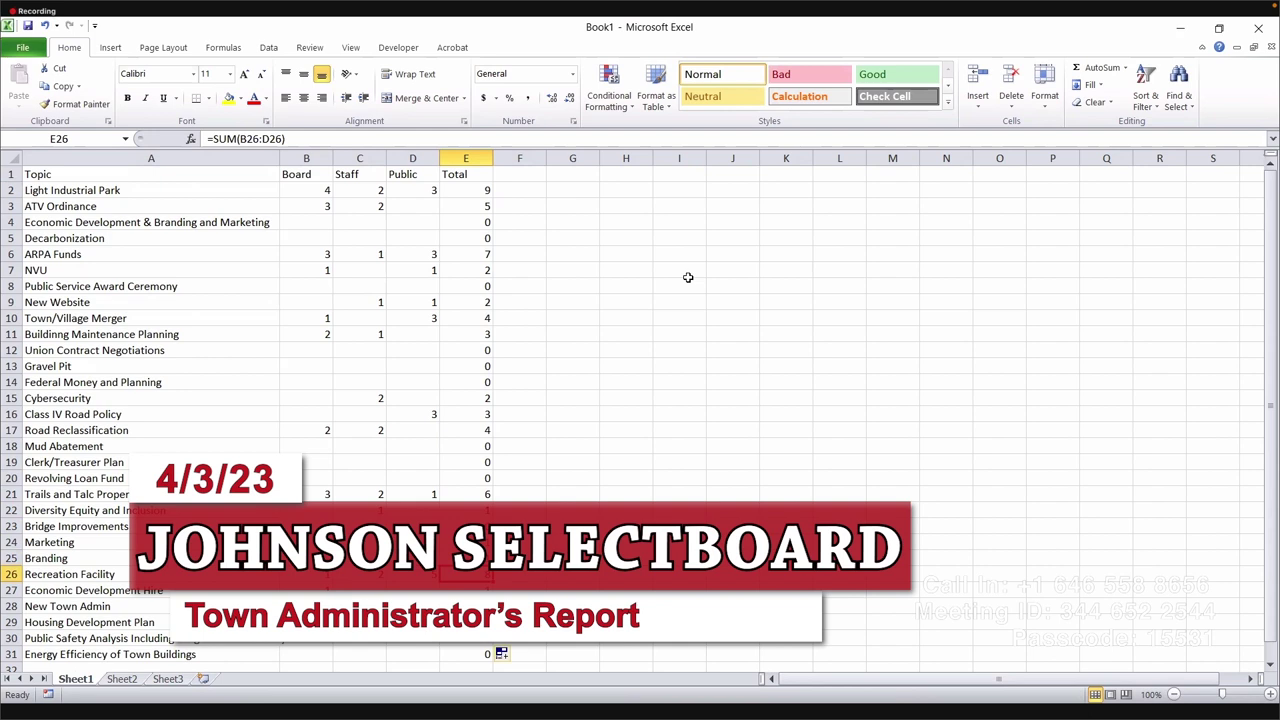
{"action": "key", "text": "Up"}
{"action": "key", "text": "Up"}
{"action": "key", "text": "Up"}
{"action": "key", "text": "Up"}
{"action": "key", "text": "Up"}
{"action": "key", "text": "Up"}
{"action": "key", "text": "Up"}
{"action": "key", "text": "Up"}
{"action": "key", "text": "Up"}
{"action": "key", "text": "Up"}
{"action": "key", "text": "Up"}
{"action": "key", "text": "Up"}
{"action": "key", "text": "Up"}
{"action": "key", "text": "Up"}
{"action": "key", "text": "Up"}
{"action": "key", "text": "Up"}
{"action": "key", "text": "Up"}
{"action": "key", "text": "Up"}
{"action": "key", "text": "Up"}
{"action": "key", "text": "Up"}
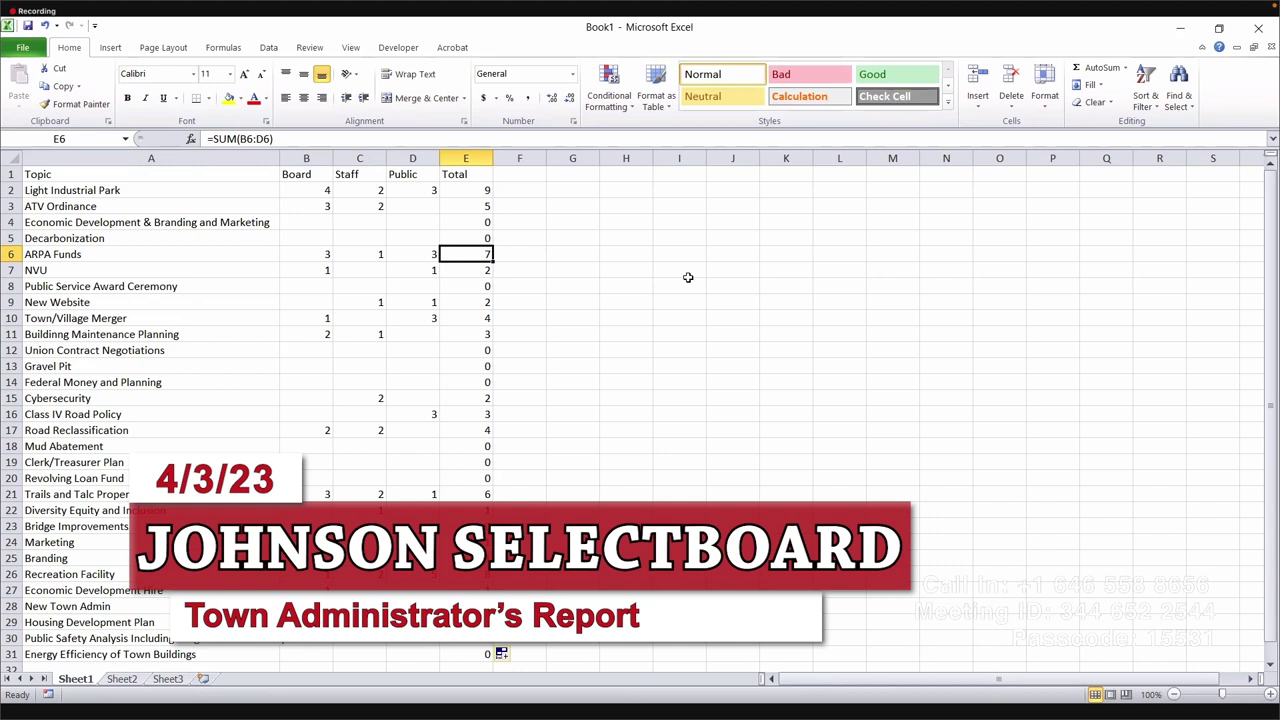
{"action": "key", "text": "Down"}
{"action": "key", "text": "Down"}
{"action": "key", "text": "Down"}
{"action": "key", "text": "Down"}
{"action": "key", "text": "Down"}
{"action": "key", "text": "Down"}
{"action": "key", "text": "Down"}
{"action": "key", "text": "Down"}
{"action": "key", "text": "Down"}
{"action": "key", "text": "Down"}
{"action": "key", "text": "Down"}
{"action": "key", "text": "Down"}
{"action": "key", "text": "Down"}
{"action": "key", "text": "Down"}
{"action": "key", "text": "Down"}
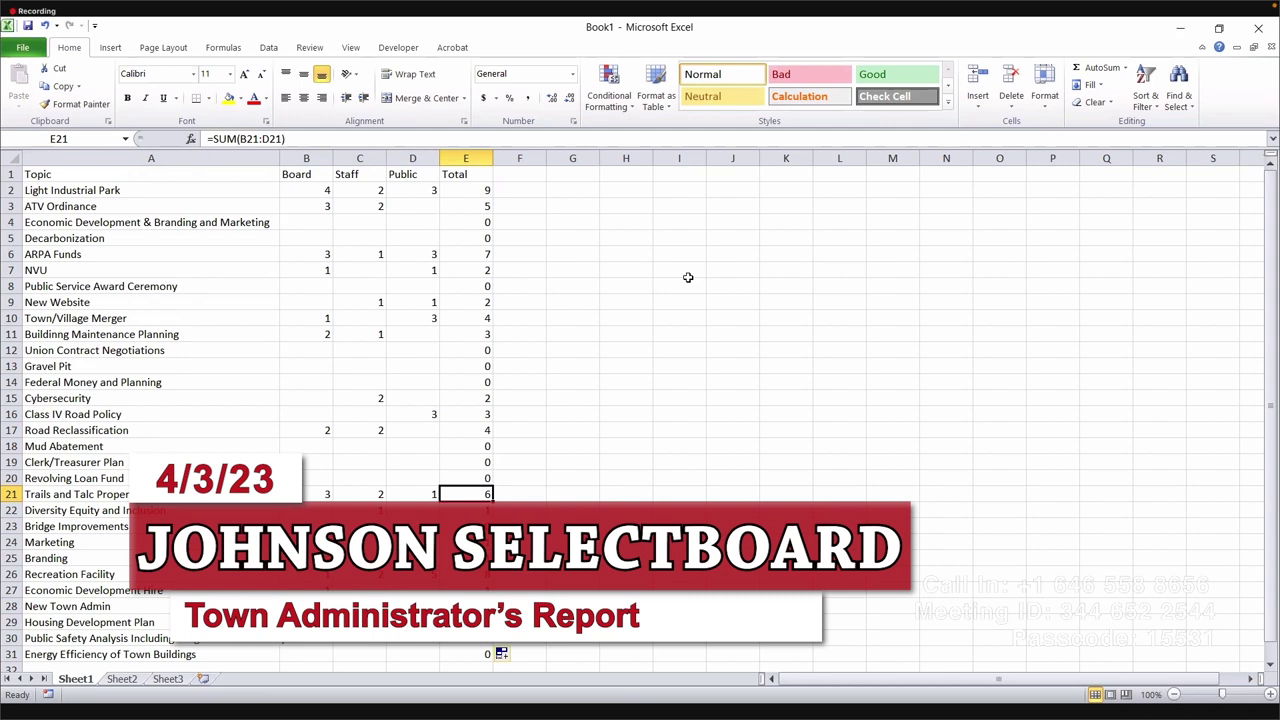
{"action": "key", "text": "Up"}
{"action": "key", "text": "Up"}
{"action": "key", "text": "Up"}
{"action": "key", "text": "Up"}
{"action": "key", "text": "Up"}
{"action": "key", "text": "Up"}
{"action": "key", "text": "Up"}
{"action": "key", "text": "Up"}
{"action": "key", "text": "Up"}
{"action": "key", "text": "Up"}
{"action": "key", "text": "Up"}
{"action": "key", "text": "Up"}
{"action": "key", "text": "Up"}
{"action": "key", "text": "Up"}
{"action": "key", "text": "Up"}
{"action": "key", "text": "Up"}
{"action": "key", "text": "Up"}
{"action": "key", "text": "Up"}
{"action": "key", "text": "Up"}
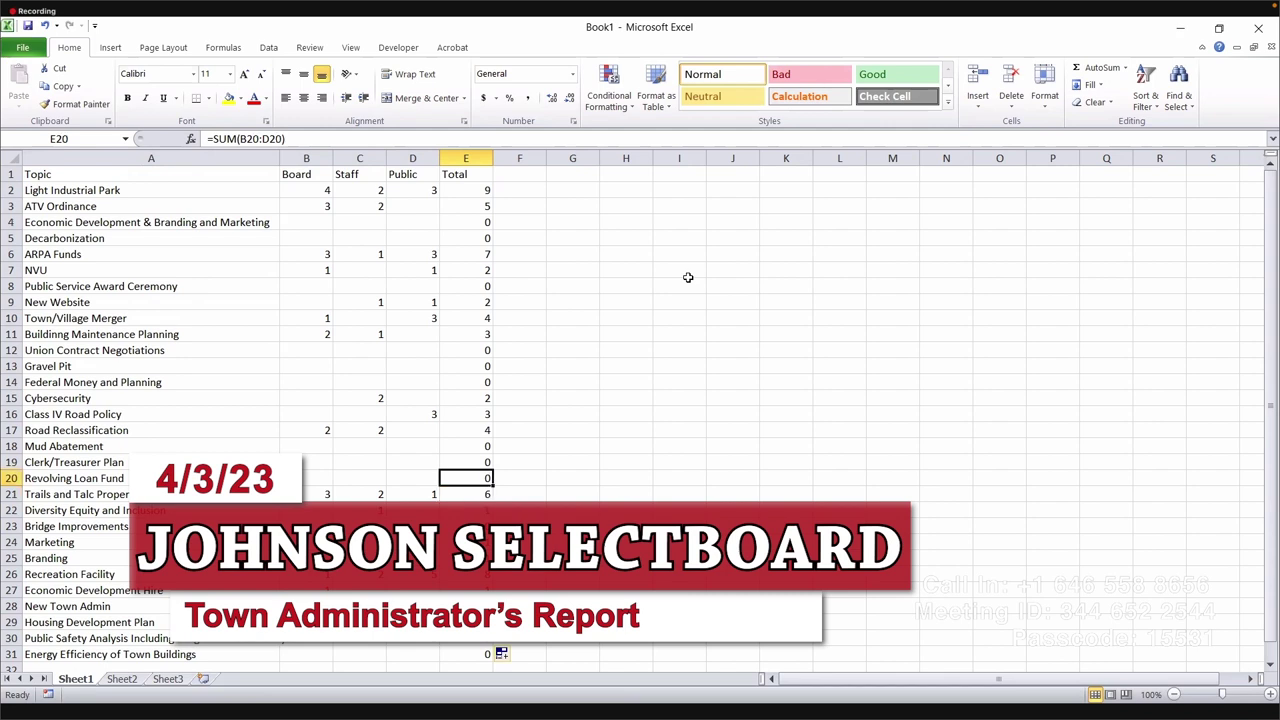
{"action": "key", "text": "Down"}
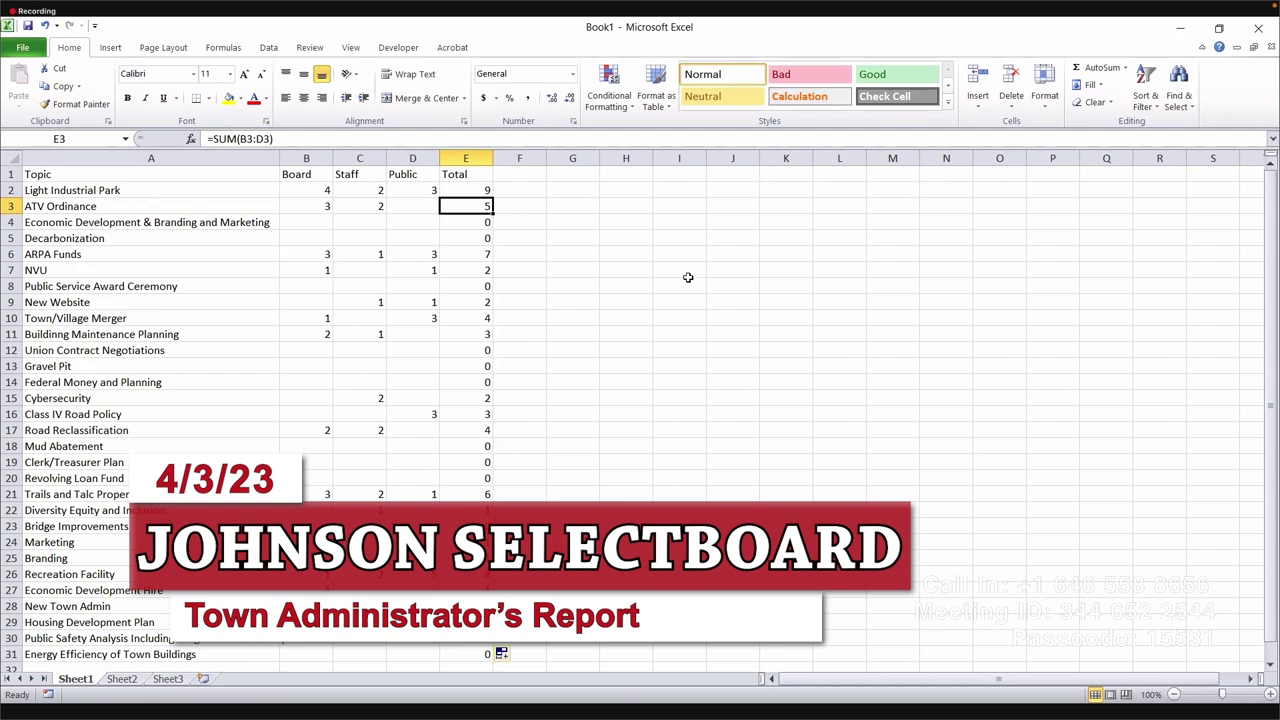
{"action": "key", "text": "Down"}
{"action": "key", "text": "Down"}
{"action": "key", "text": "Down"}
{"action": "key", "text": "Down"}
{"action": "key", "text": "Down"}
{"action": "key", "text": "Down"}
{"action": "key", "text": "Down"}
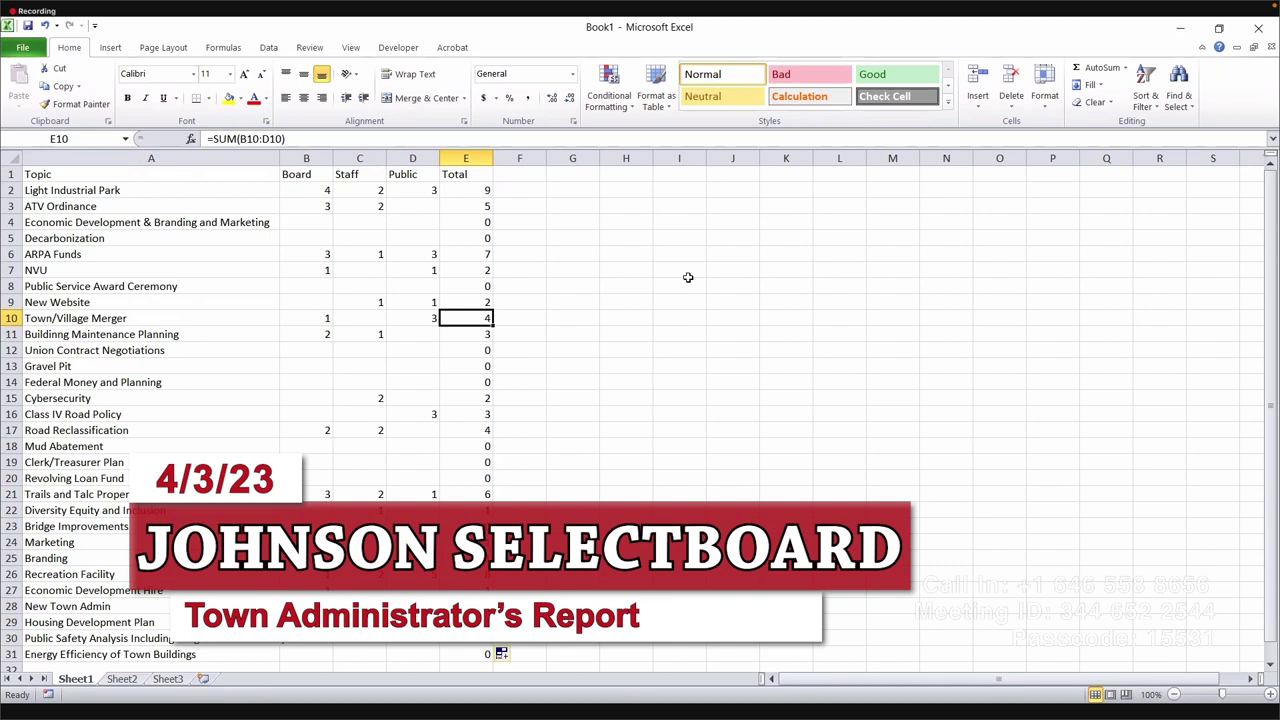
{"action": "key", "text": "Down"}
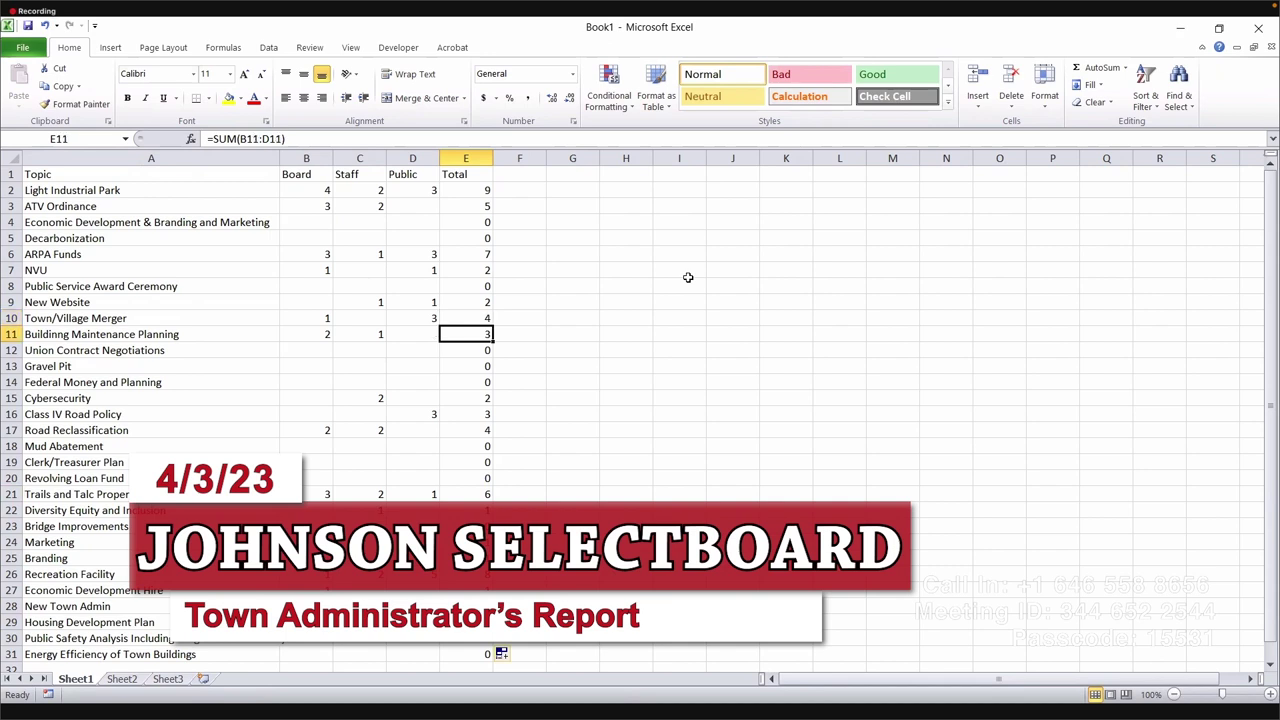
{"action": "key", "text": "Down"}
{"action": "key", "text": "Down"}
{"action": "key", "text": "Down"}
{"action": "key", "text": "Down"}
{"action": "key", "text": "Down"}
{"action": "key", "text": "Down"}
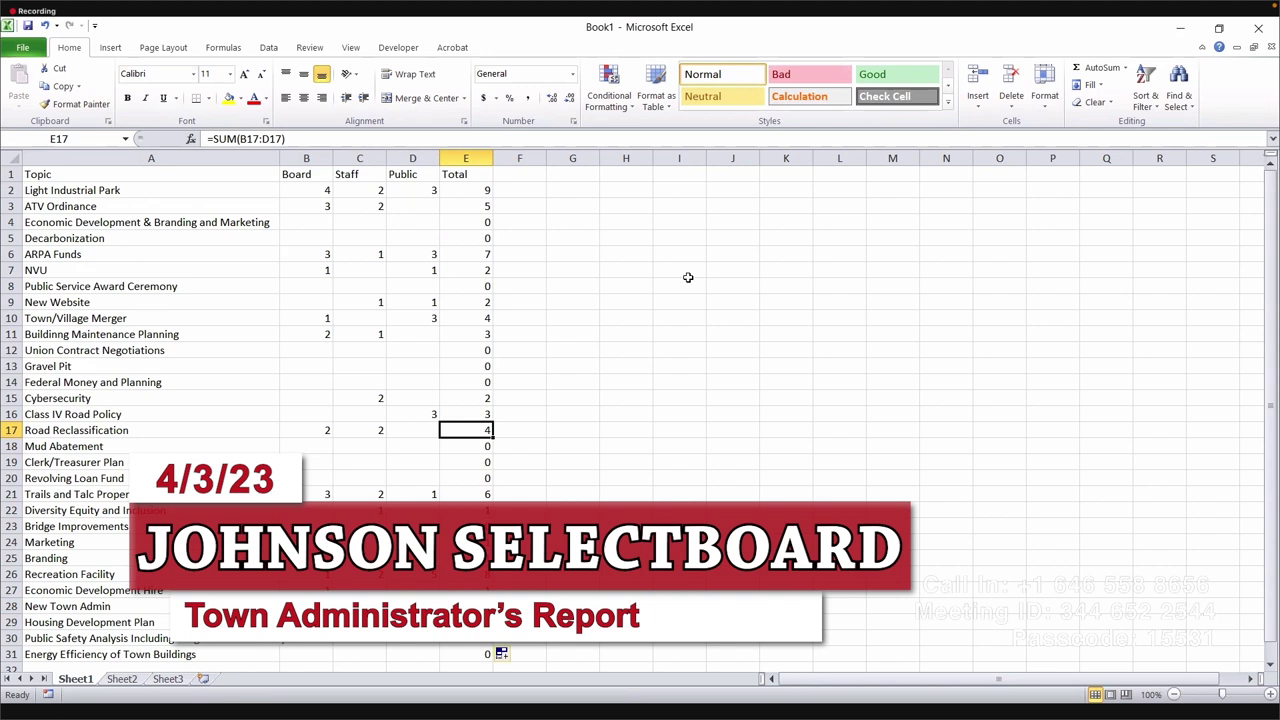
{"action": "key", "text": "Up"}
{"action": "key", "text": "Up"}
{"action": "key", "text": "Up"}
{"action": "key", "text": "Up"}
{"action": "key", "text": "Up"}
{"action": "key", "text": "Up"}
{"action": "key", "text": "Up"}
{"action": "key", "text": "Up"}
{"action": "key", "text": "Up"}
{"action": "key", "text": "Up"}
{"action": "key", "text": "Up"}
{"action": "key", "text": "Up"}
{"action": "key", "text": "Up"}
{"action": "key", "text": "Up"}
{"action": "key", "text": "Up"}
{"action": "key", "text": "Down"}
{"action": "key", "text": "Down"}
{"action": "key", "text": "Down"}
{"action": "key", "text": "Down"}
{"action": "key", "text": "Down"}
{"action": "key", "text": "Down"}
{"action": "key", "text": "Down"}
{"action": "key", "text": "Down"}
{"action": "key", "text": "Down"}
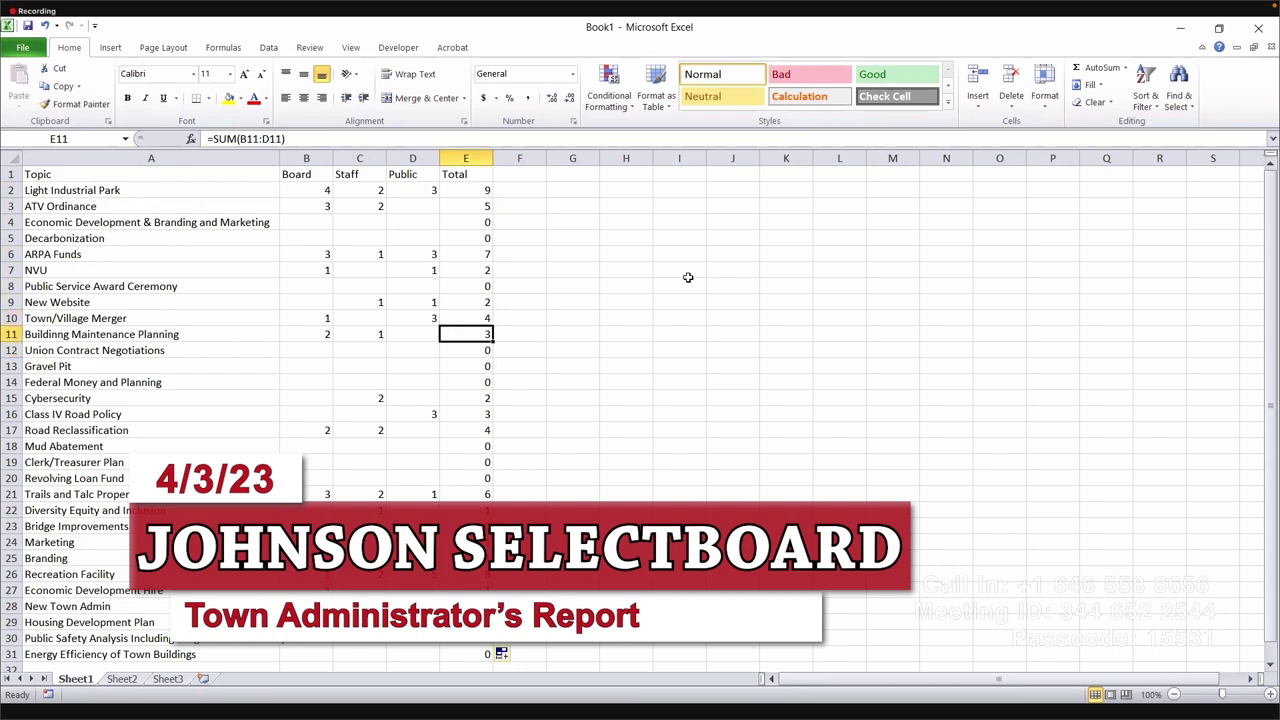
Step: Examine the Total column from row 11 down to row 30 to compare the remaining topics
{"action": "key", "text": "Down"}
{"action": "key", "text": "Down"}
{"action": "key", "text": "Down"}
{"action": "key", "text": "Down"}
{"action": "key", "text": "Down"}
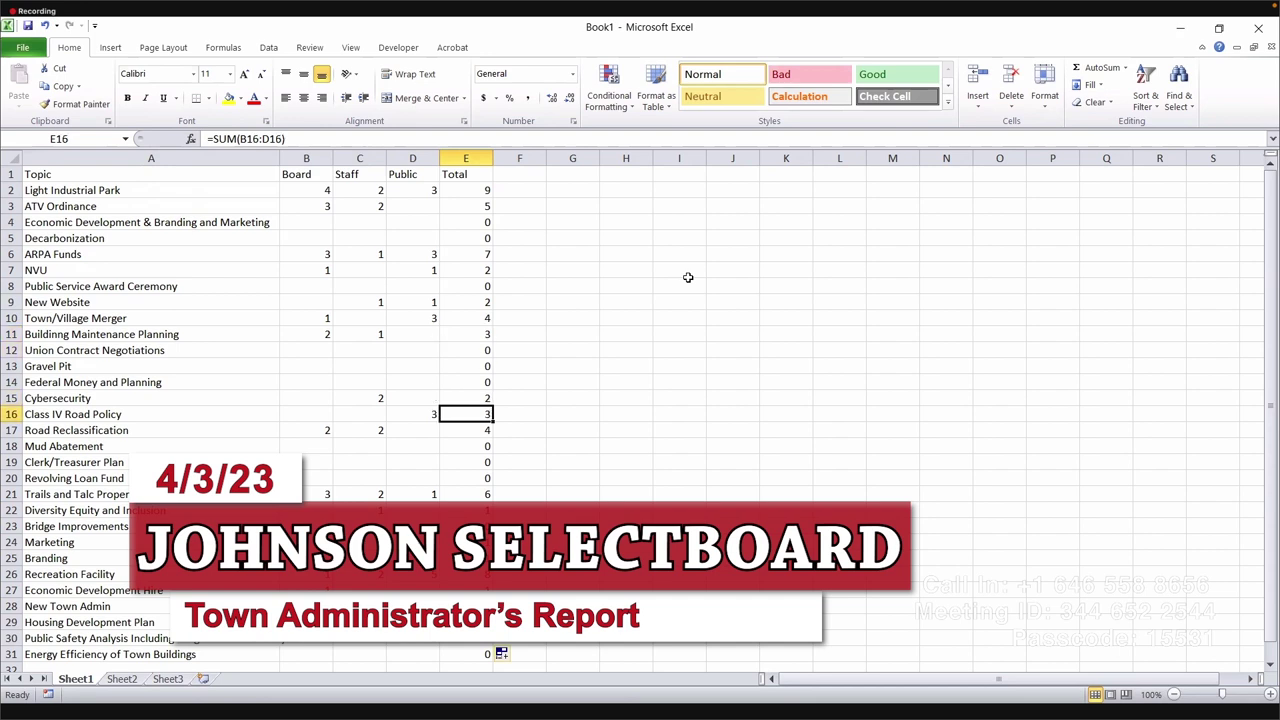
{"action": "key", "text": "Down"}
{"action": "key", "text": "Down"}
{"action": "key", "text": "Down"}
{"action": "key", "text": "Down"}
{"action": "key", "text": "Down"}
{"action": "key", "text": "Down"}
{"action": "key", "text": "Down"}
{"action": "key", "text": "Down"}
{"action": "key", "text": "Down"}
{"action": "key", "text": "Down"}
{"action": "key", "text": "Down"}
{"action": "key", "text": "Down"}
{"action": "key", "text": "Down"}
{"action": "key", "text": "Down"}
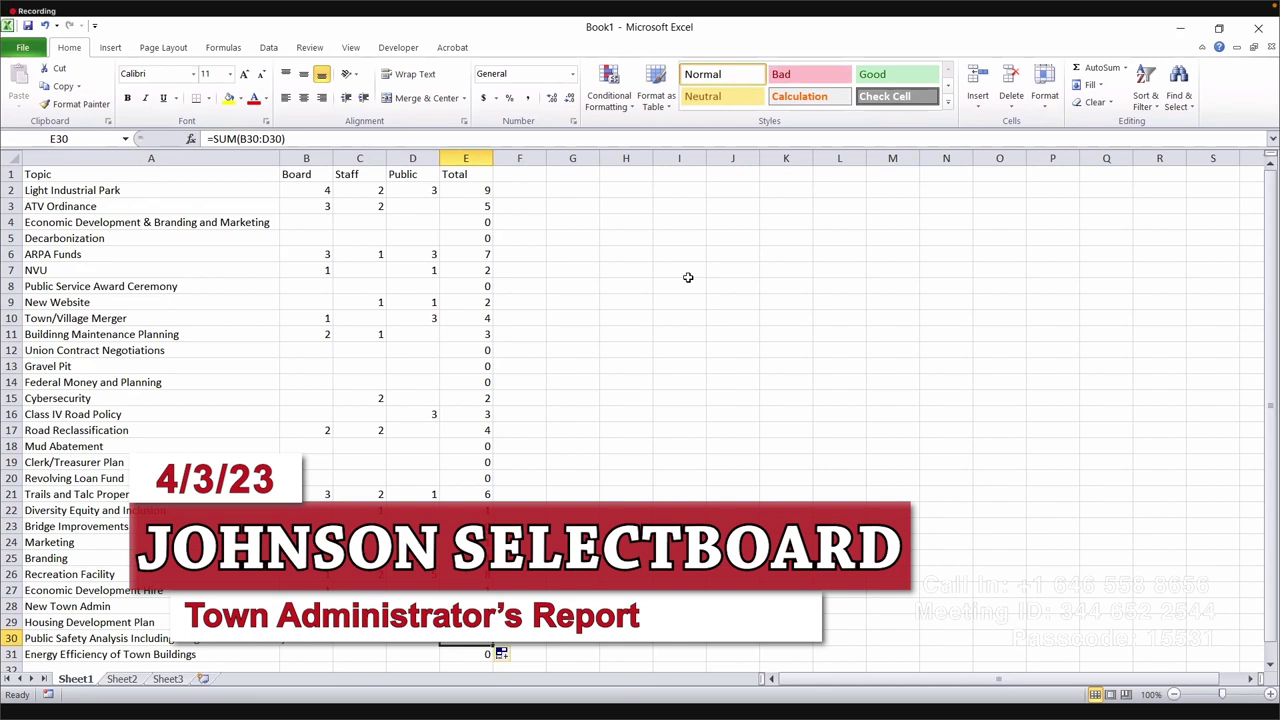
Step: Review the totals again from NVU in row 7 down to New Town Admin in row 28 to weigh priorities
{"action": "key", "text": "Up"}
{"action": "key", "text": "Up"}
{"action": "key", "text": "Up"}
{"action": "key", "text": "Up"}
{"action": "key", "text": "Up"}
{"action": "key", "text": "Up"}
{"action": "key", "text": "Up"}
{"action": "key", "text": "Up"}
{"action": "key", "text": "Up"}
{"action": "key", "text": "Up"}
{"action": "key", "text": "Up"}
{"action": "key", "text": "Up"}
{"action": "key", "text": "Up"}
{"action": "key", "text": "Up"}
{"action": "key", "text": "Up"}
{"action": "key", "text": "Up"}
{"action": "key", "text": "Up"}
{"action": "key", "text": "Up"}
{"action": "key", "text": "Up"}
{"action": "key", "text": "Up"}
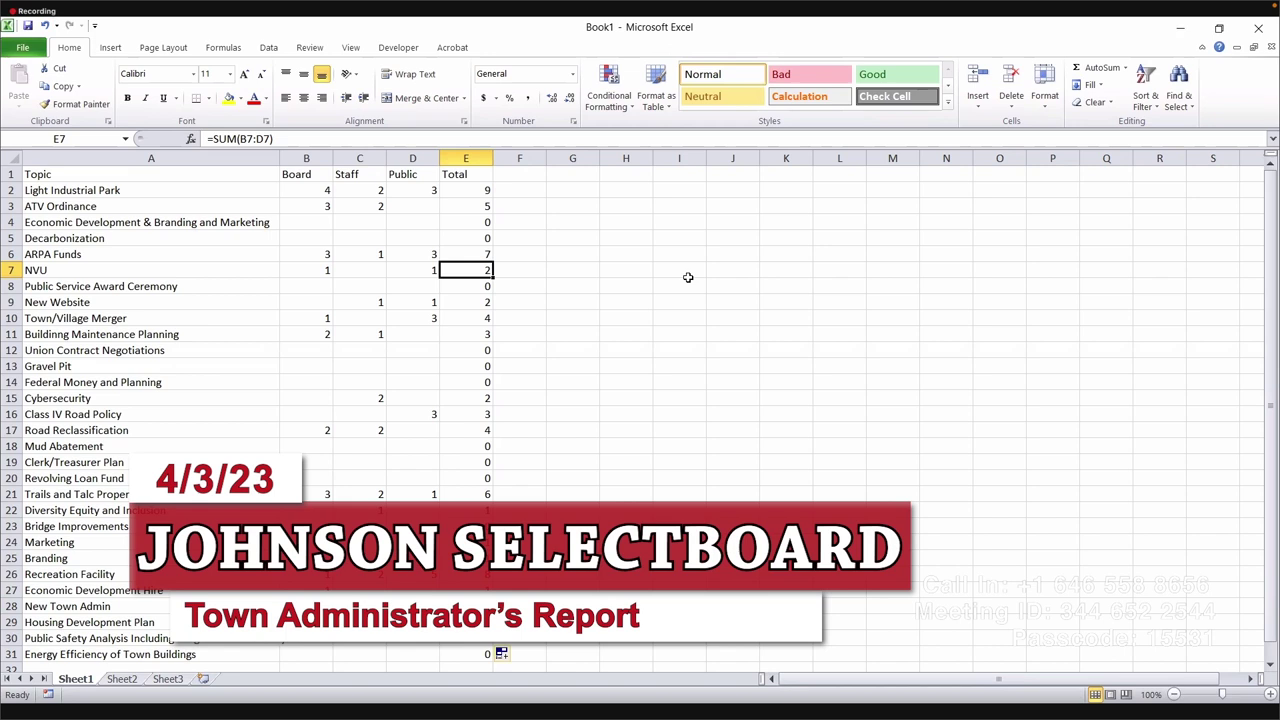
{"action": "key", "text": "Down"}
{"action": "key", "text": "Down"}
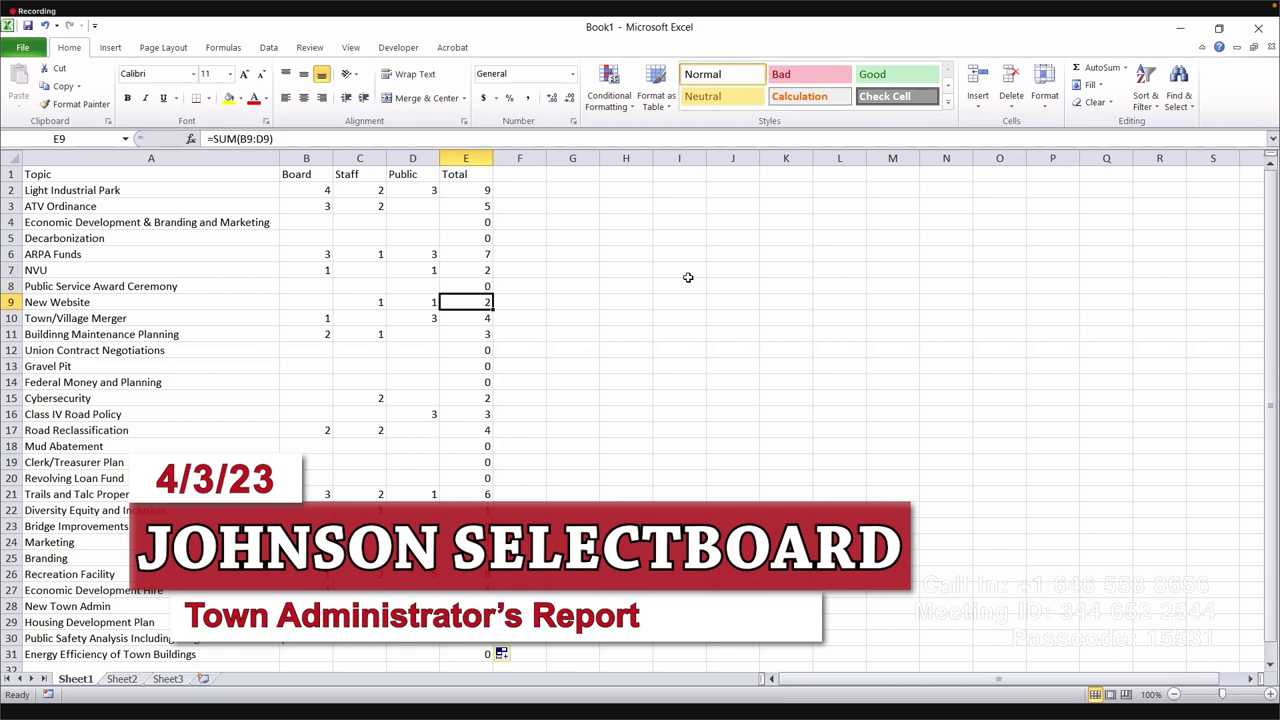
{"action": "key", "text": "Down"}
{"action": "key", "text": "Down"}
{"action": "key", "text": "Down"}
{"action": "key", "text": "Down"}
{"action": "key", "text": "Down"}
{"action": "key", "text": "Down"}
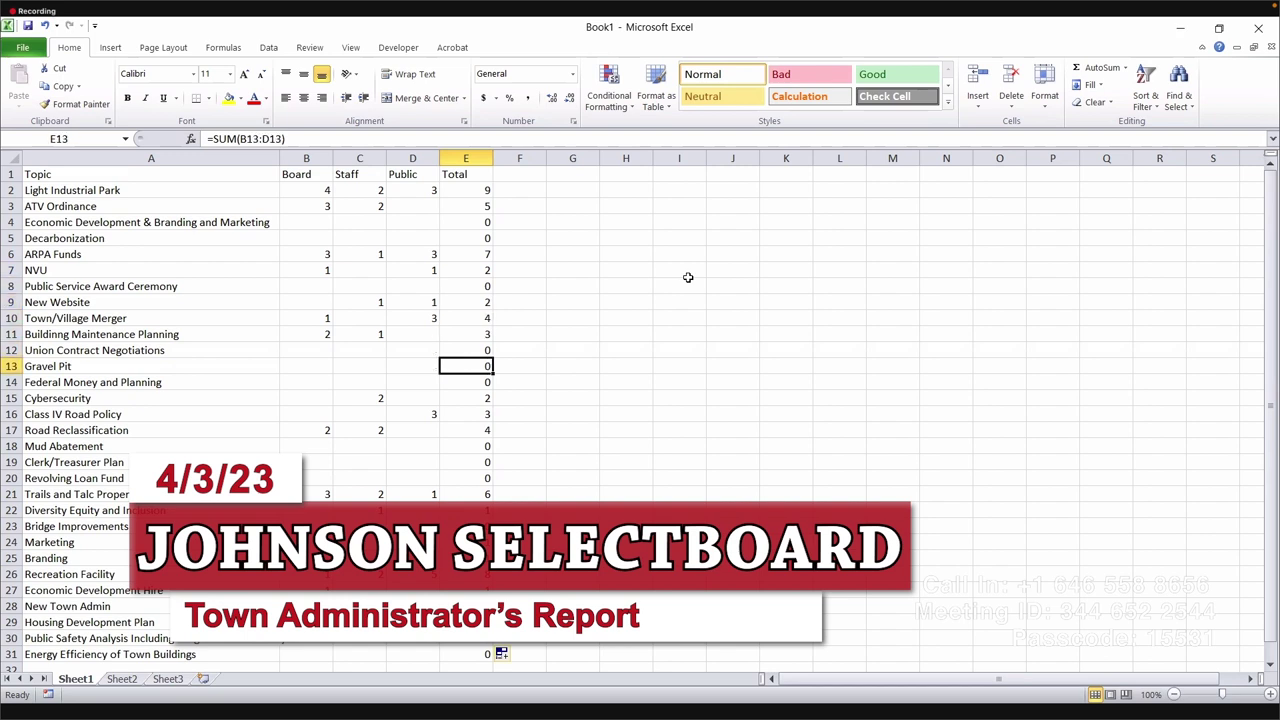
{"action": "key", "text": "Down"}
{"action": "key", "text": "Up"}
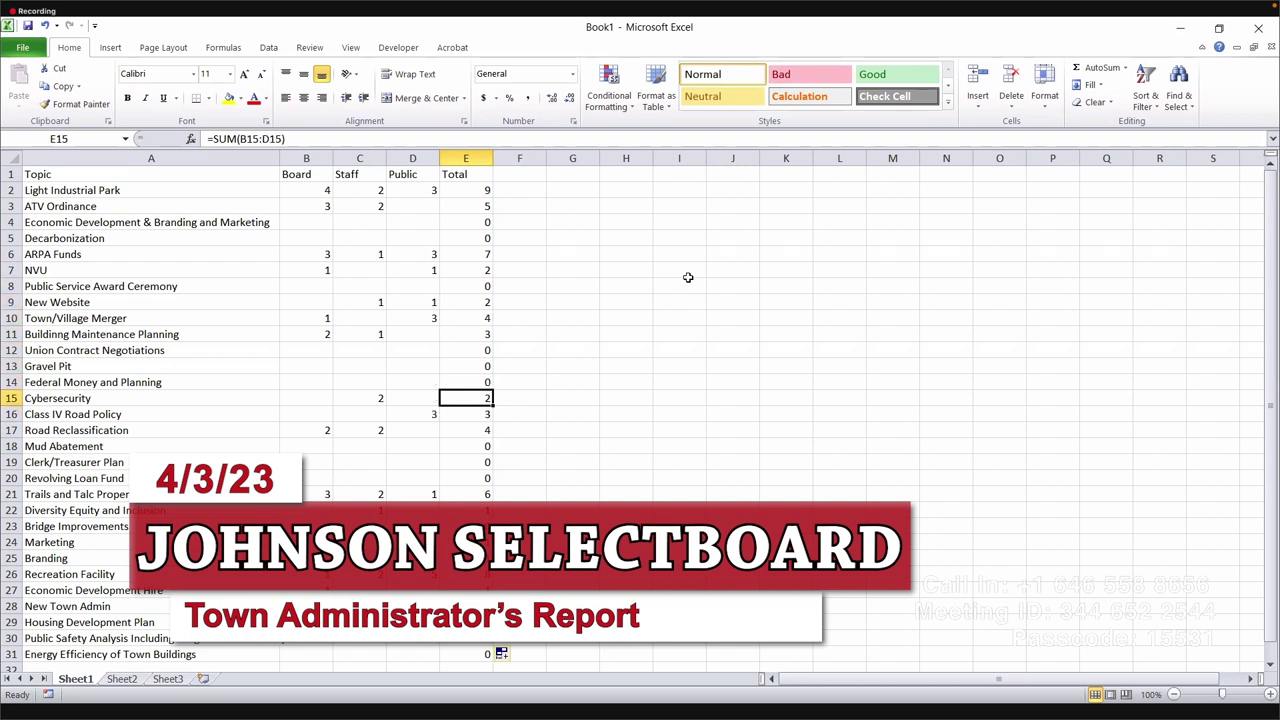
{"action": "key", "text": "Down"}
{"action": "key", "text": "Down"}
{"action": "key", "text": "Down"}
{"action": "key", "text": "Down"}
{"action": "key", "text": "Down"}
{"action": "key", "text": "Down"}
{"action": "key", "text": "Down"}
{"action": "key", "text": "Down"}
{"action": "key", "text": "Down"}
{"action": "key", "text": "Down"}
{"action": "key", "text": "Down"}
{"action": "key", "text": "Down"}
{"action": "key", "text": "Down"}
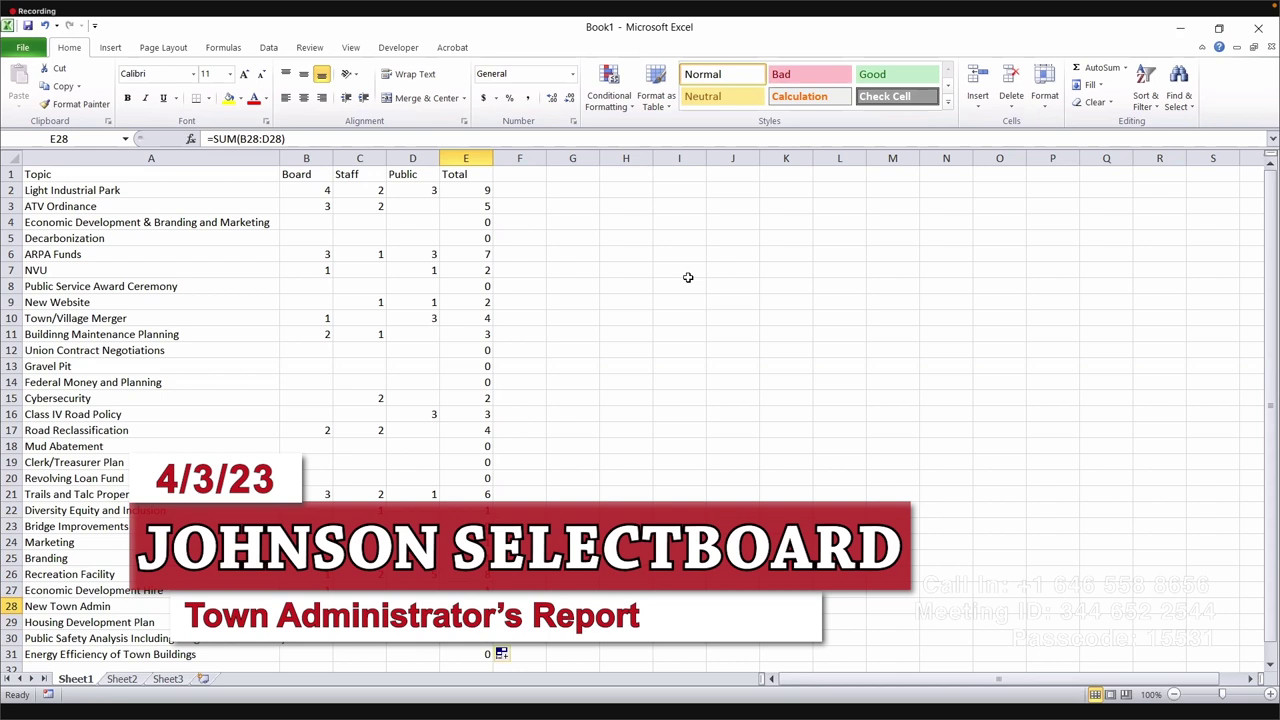
Step: Recheck the totals from Decarbonization in row 5 down to Housing Development Plan in row 29 for topics with comparable support
{"action": "key", "text": "Up"}
{"action": "key", "text": "Up"}
{"action": "key", "text": "Up"}
{"action": "key", "text": "Up"}
{"action": "key", "text": "Up"}
{"action": "key", "text": "Up"}
{"action": "key", "text": "Up"}
{"action": "key", "text": "Up"}
{"action": "key", "text": "Up"}
{"action": "key", "text": "Up"}
{"action": "key", "text": "Up"}
{"action": "key", "text": "Up"}
{"action": "key", "text": "Up"}
{"action": "key", "text": "Up"}
{"action": "key", "text": "Up"}
{"action": "key", "text": "Up"}
{"action": "key", "text": "Up"}
{"action": "key", "text": "Up"}
{"action": "key", "text": "Up"}
{"action": "key", "text": "Up"}
{"action": "key", "text": "Up"}
{"action": "key", "text": "Up"}
{"action": "key", "text": "Up"}
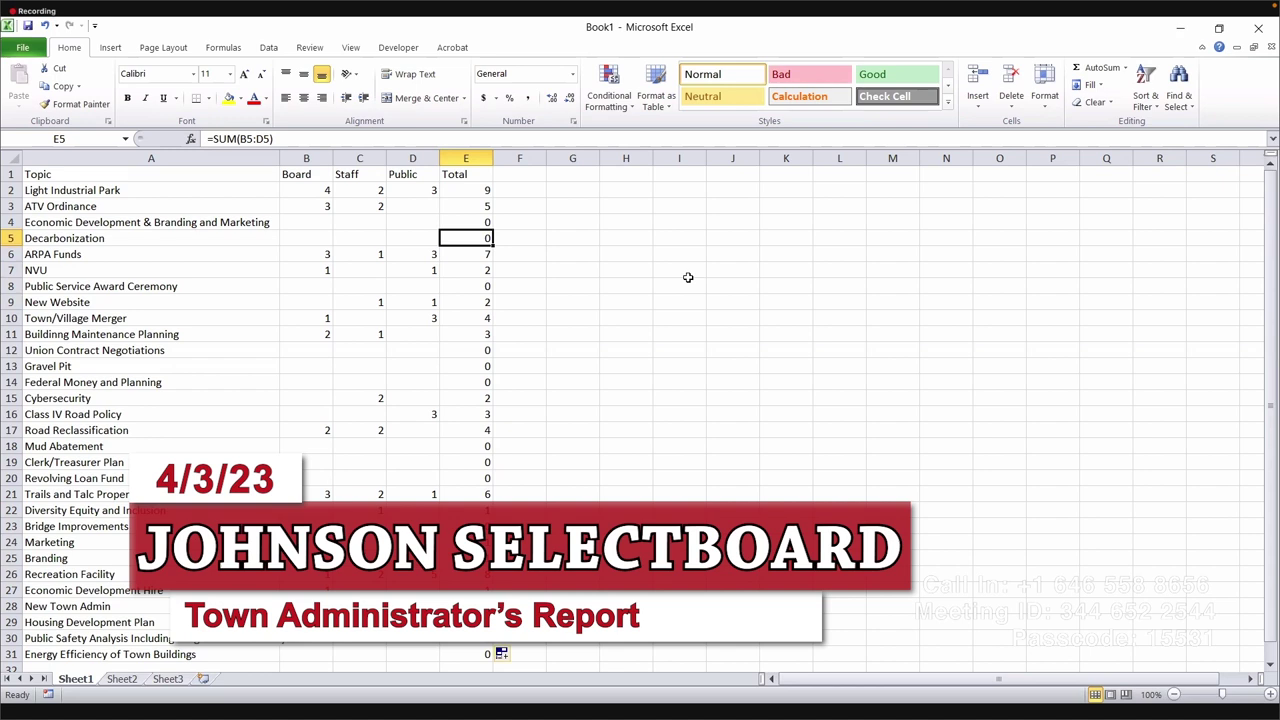
{"action": "key", "text": "Down"}
{"action": "key", "text": "Down"}
{"action": "key", "text": "Down"}
{"action": "key", "text": "Down"}
{"action": "key", "text": "Down"}
{"action": "key", "text": "Down"}
{"action": "key", "text": "Down"}
{"action": "key", "text": "Down"}
{"action": "key", "text": "Down"}
{"action": "key", "text": "Down"}
{"action": "key", "text": "Down"}
{"action": "key", "text": "Down"}
{"action": "key", "text": "Down"}
{"action": "key", "text": "Down"}
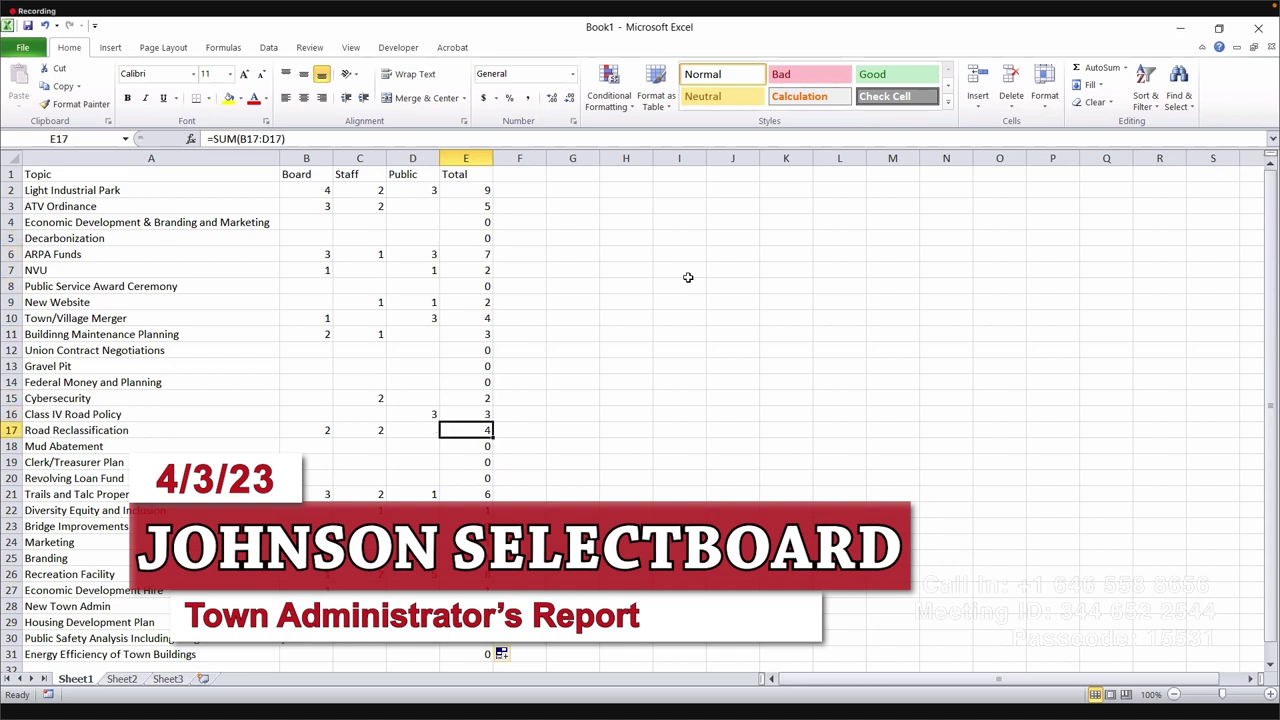
{"action": "key", "text": "Down"}
{"action": "key", "text": "Down"}
{"action": "key", "text": "Down"}
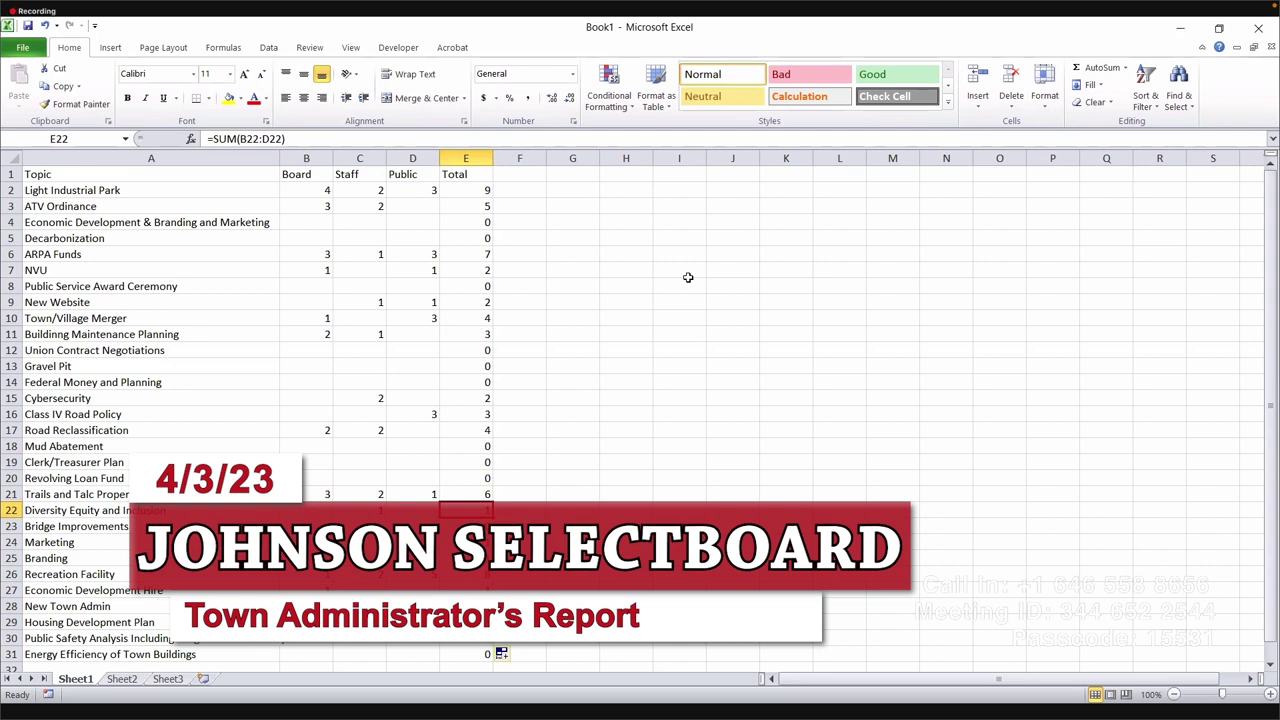
{"action": "key", "text": "Down"}
{"action": "key", "text": "Down"}
{"action": "key", "text": "Down"}
{"action": "key", "text": "Up"}
{"action": "key", "text": "Up"}
{"action": "key", "text": "Up"}
{"action": "key", "text": "Down"}
{"action": "key", "text": "Down"}
{"action": "key", "text": "Down"}
{"action": "key", "text": "Down"}
{"action": "key", "text": "Down"}
{"action": "key", "text": "Down"}
{"action": "key", "text": "Down"}
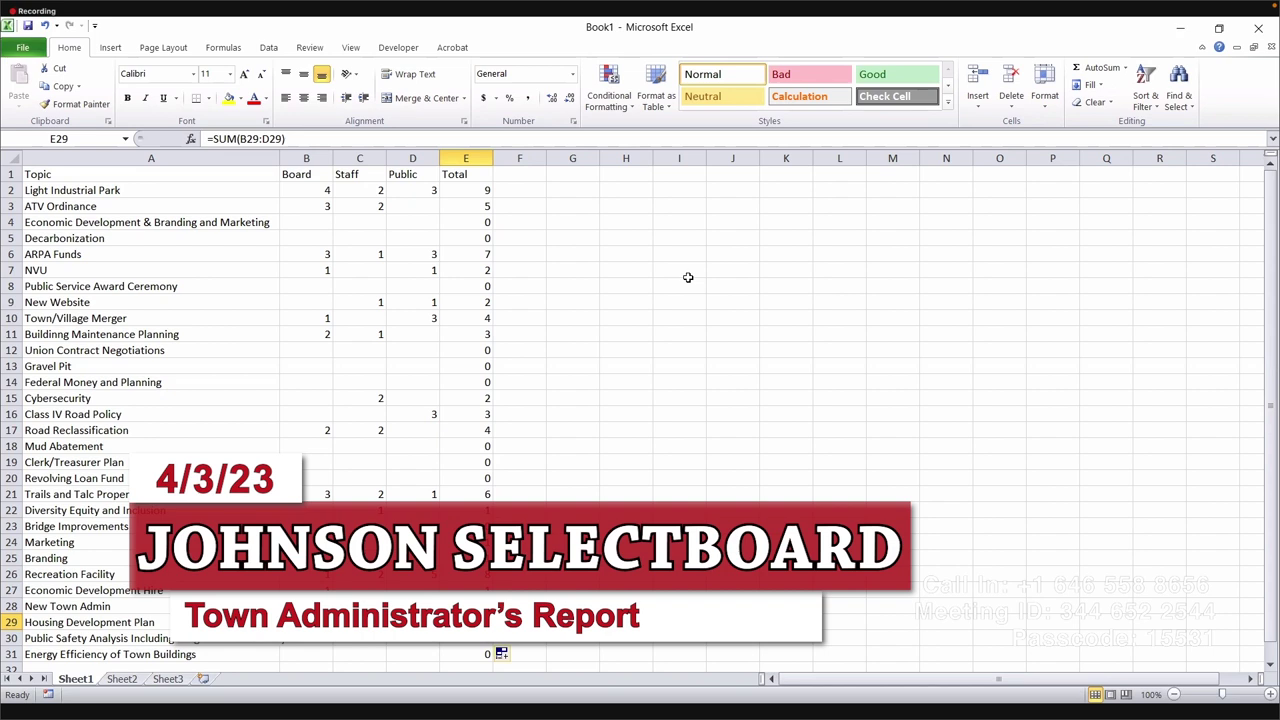
Step: Examine the Staff and Board counts from NVU in row 7 down to Recreation Facility in row 26
{"action": "key", "text": "Up"}
{"action": "key", "text": "Up"}
{"action": "key", "text": "Up"}
{"action": "key", "text": "Up"}
{"action": "key", "text": "Up"}
{"action": "key", "text": "Up"}
{"action": "key", "text": "Up"}
{"action": "key", "text": "Up"}
{"action": "key", "text": "Up"}
{"action": "key", "text": "Up"}
{"action": "key", "text": "Up"}
{"action": "key", "text": "Up"}
{"action": "key", "text": "Up"}
{"action": "key", "text": "Up"}
{"action": "key", "text": "Up"}
{"action": "key", "text": "Up"}
{"action": "key", "text": "Up"}
{"action": "key", "text": "Up"}
{"action": "key", "text": "Up"}
{"action": "key", "text": "Up"}
{"action": "key", "text": "Left"}
{"action": "key", "text": "Left"}
{"action": "key", "text": "Left"}
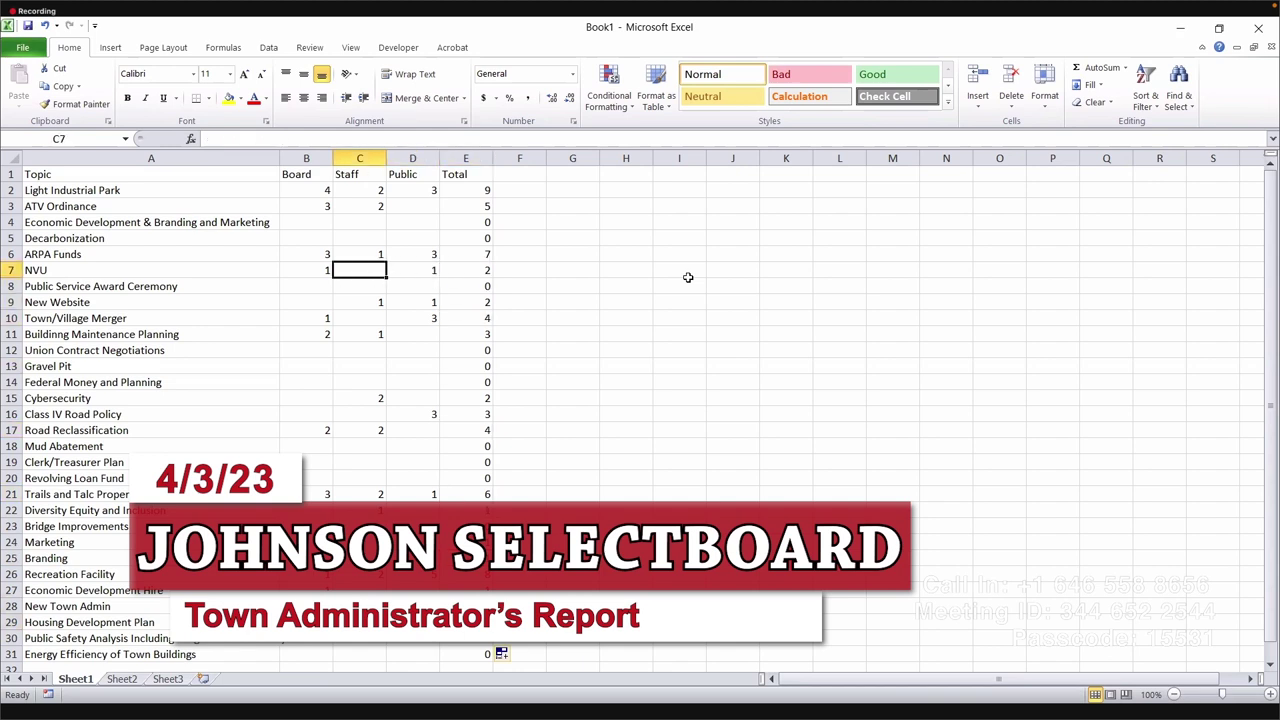
{"action": "key", "text": "Down"}
{"action": "key", "text": "Down"}
{"action": "key", "text": "Down"}
{"action": "key", "text": "Down"}
{"action": "key", "text": "Down"}
{"action": "key", "text": "Down"}
{"action": "key", "text": "Down"}
{"action": "key", "text": "Down"}
{"action": "key", "text": "Down"}
{"action": "key", "text": "Down"}
{"action": "key", "text": "Down"}
{"action": "key", "text": "Down"}
{"action": "key", "text": "Down"}
{"action": "key", "text": "Down"}
{"action": "key", "text": "Down"}
{"action": "key", "text": "Down"}
{"action": "key", "text": "Down"}
{"action": "key", "text": "Down"}
{"action": "key", "text": "Down"}
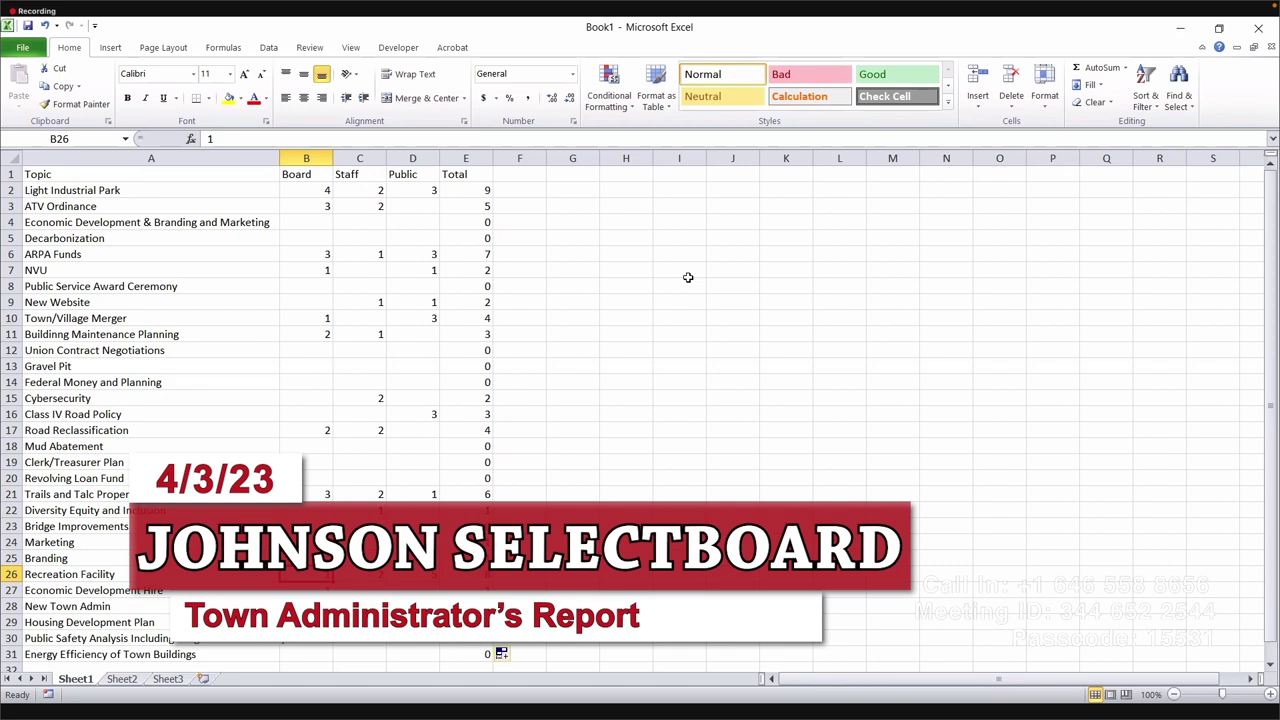
Step: Enter the note "Move to Top" beside the New Town Admin total in cell F28
{"action": "key", "text": "Right"}
{"action": "key", "text": "Right"}
{"action": "key", "text": "Right"}
{"action": "key", "text": "Down"}
{"action": "key", "text": "Down"}
{"action": "key", "text": "Right"}
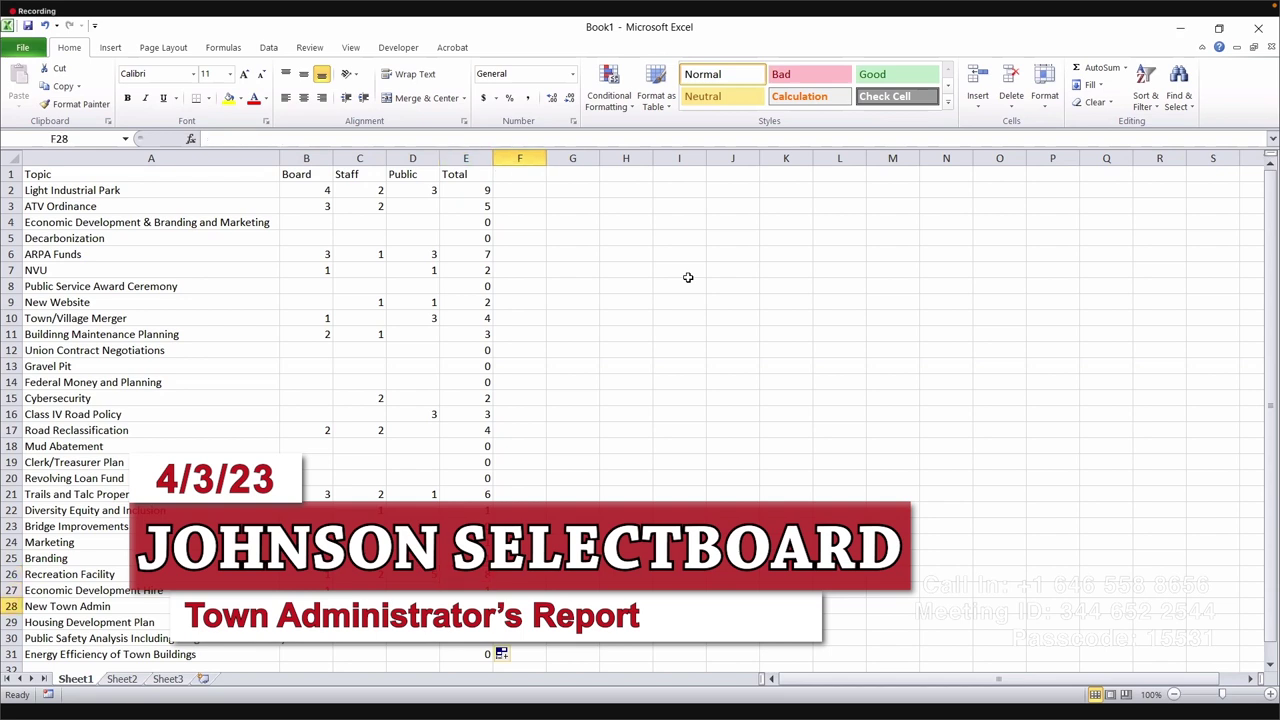
{"action": "type", "text": "Move to To"}
{"action": "type", "text": "w"}
{"action": "key", "text": "Return"}
{"action": "left_click_drag", "start_coordinate": [306, 526], "coordinate": [95, 270]}
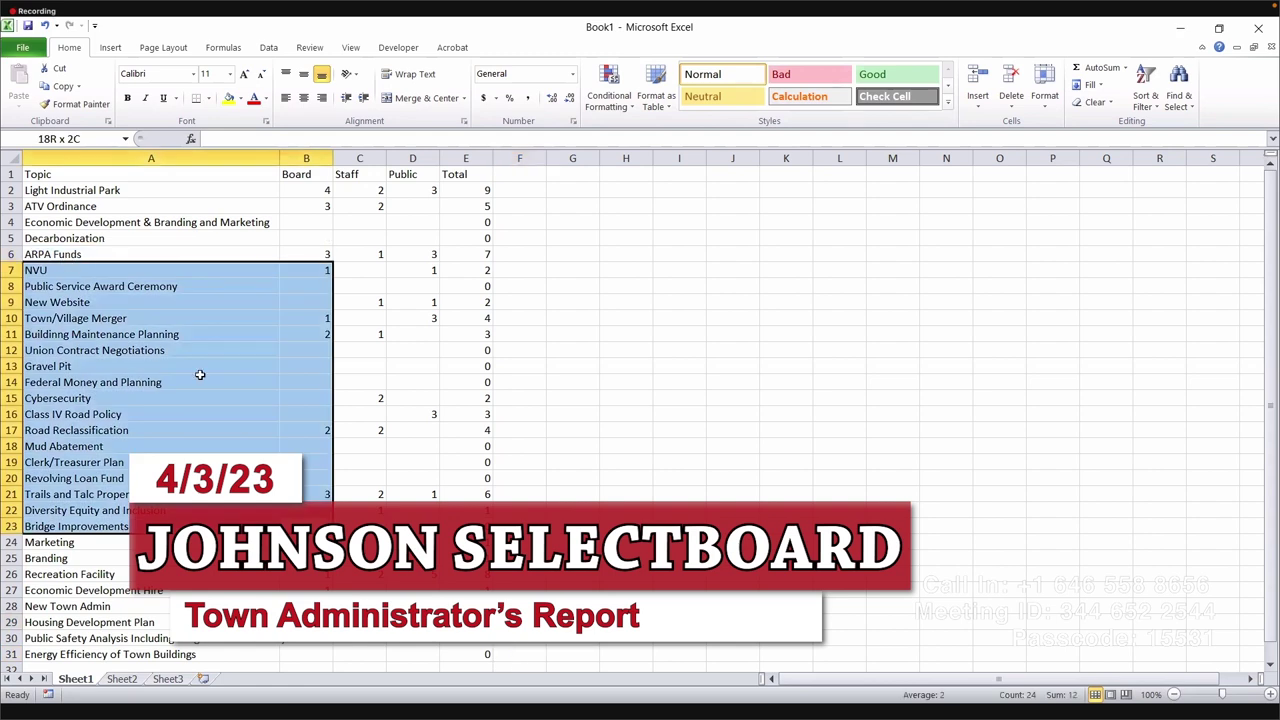
{"action": "left_click", "coordinate": [525, 658]}
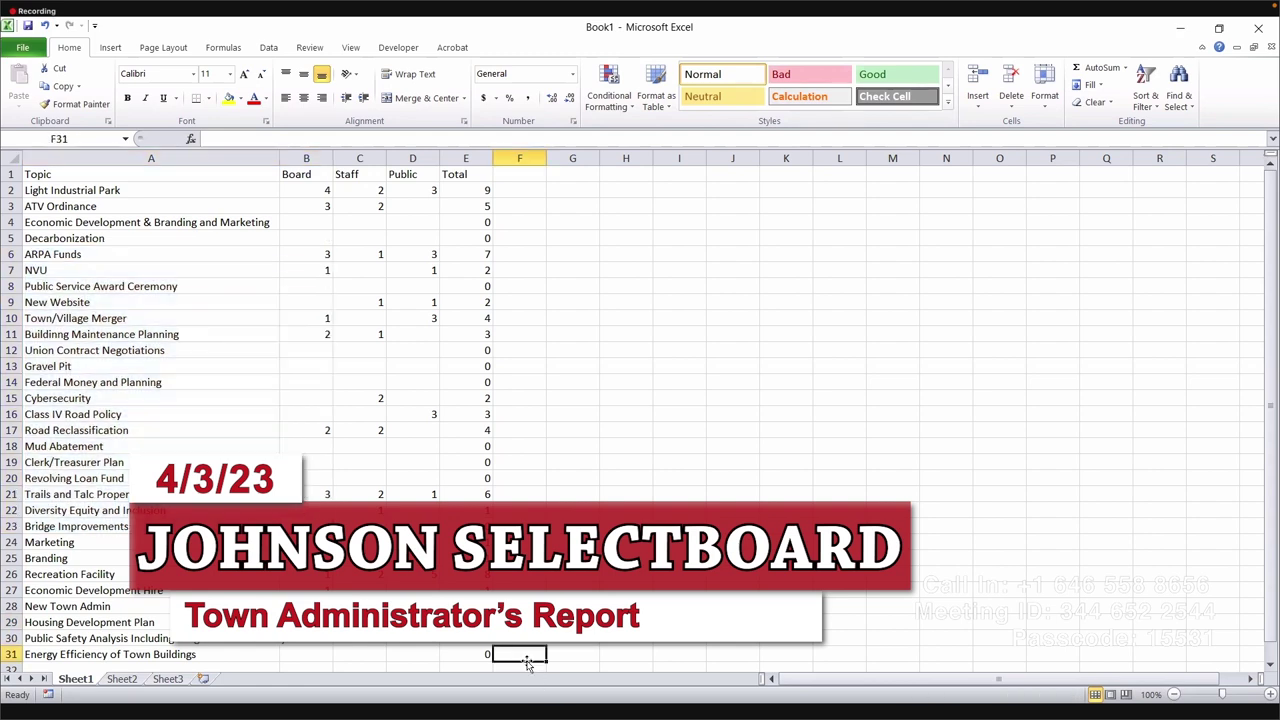
{"action": "left_click", "coordinate": [97, 190], "text": "shift"}
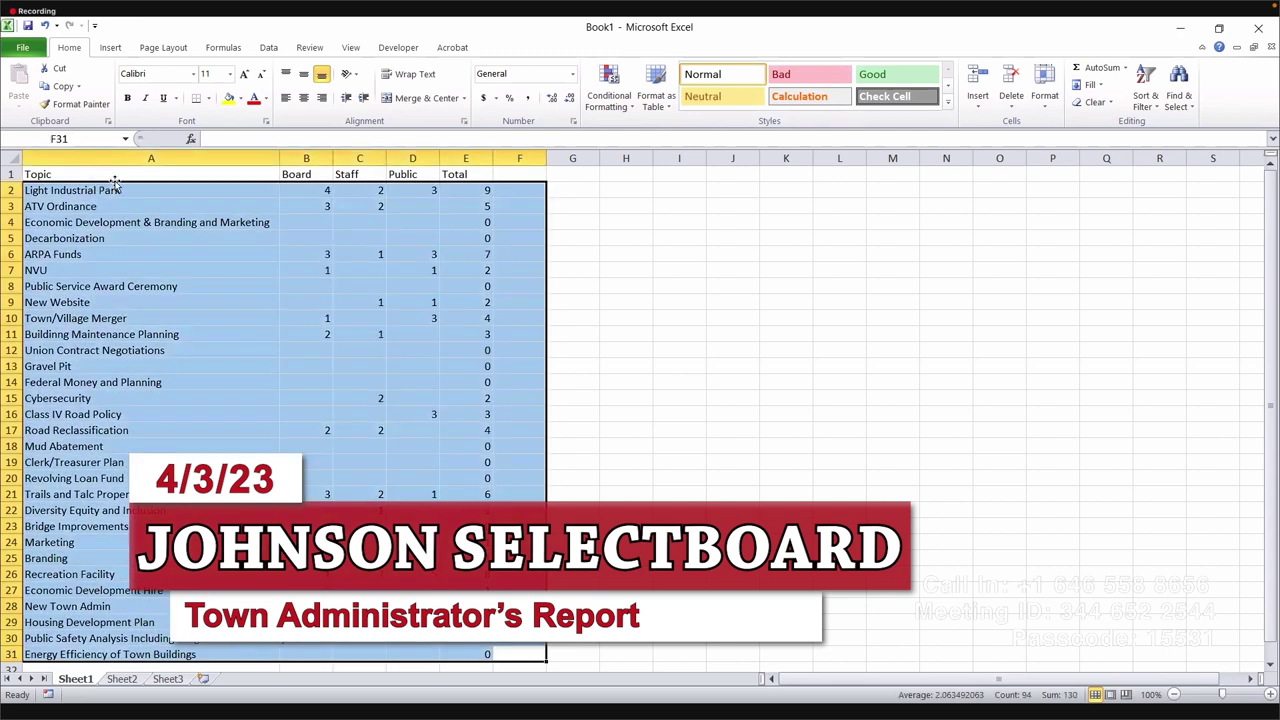
{"action": "left_click", "coordinate": [645, 253]}
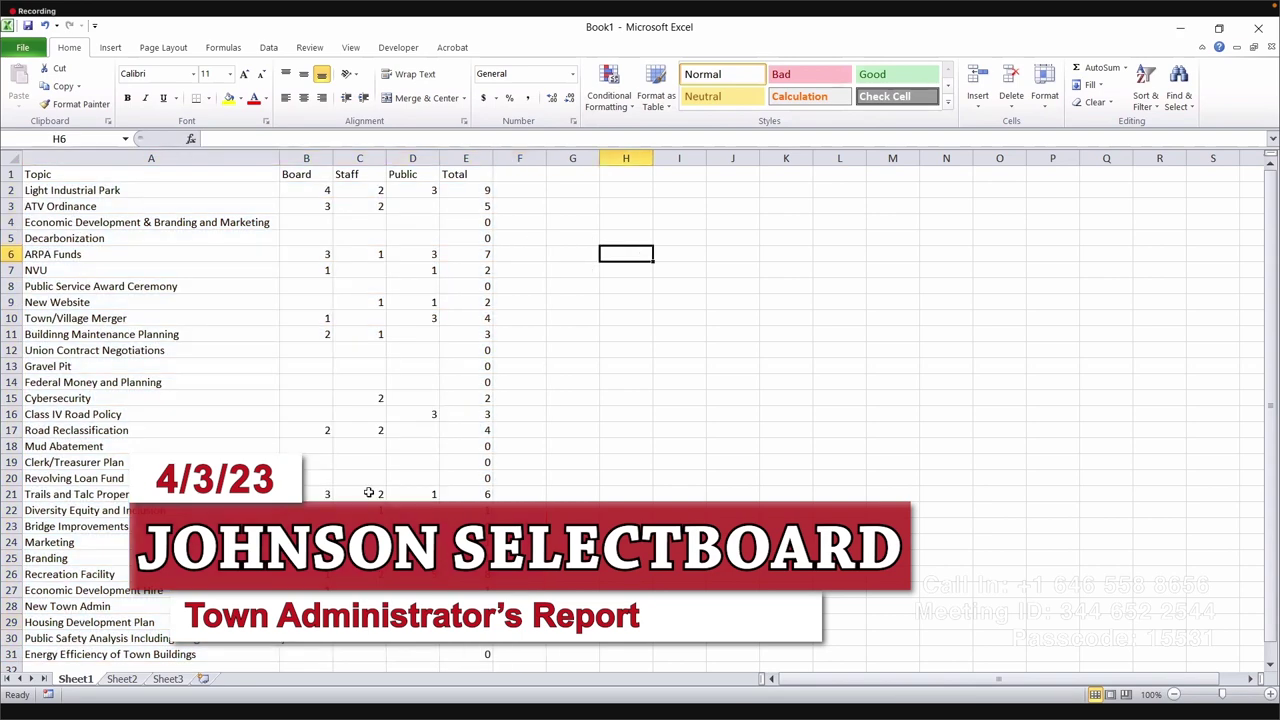
{"action": "left_click", "coordinate": [520, 652]}
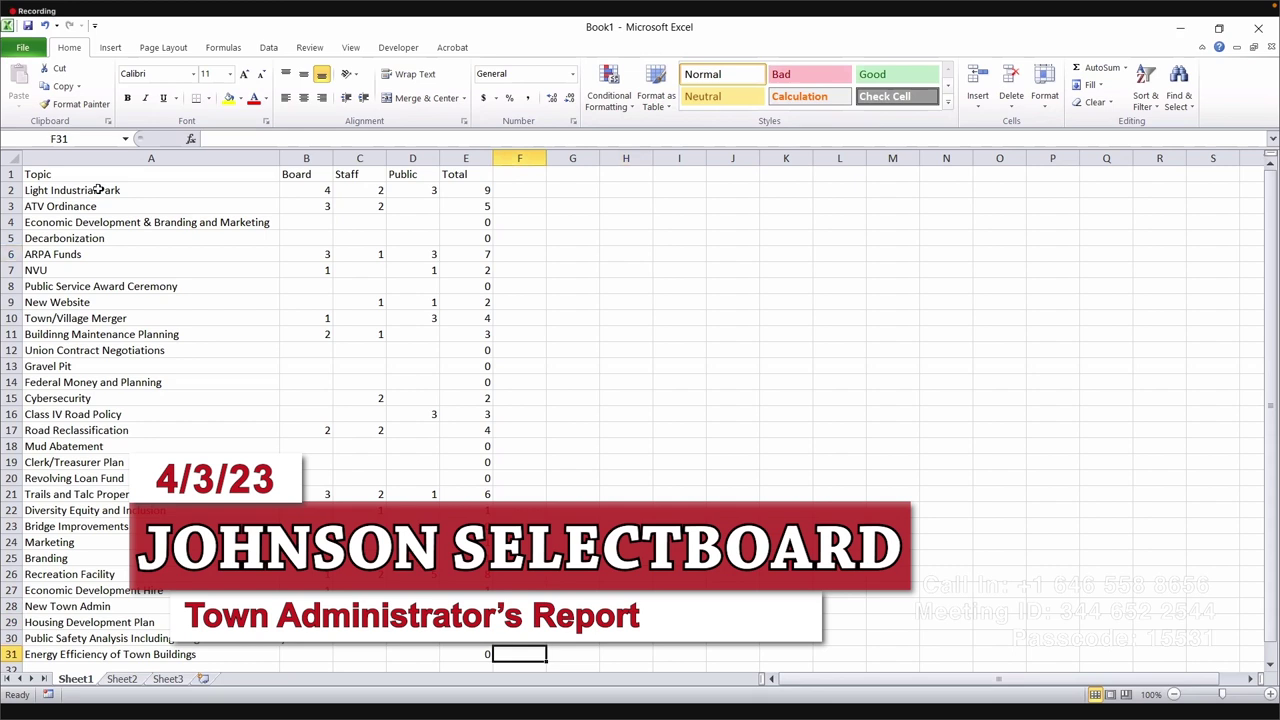
Step: Enter the note "Move to 2nd" beside the Economic Development Hire total in cell F27
{"action": "left_click", "coordinate": [317, 273]}
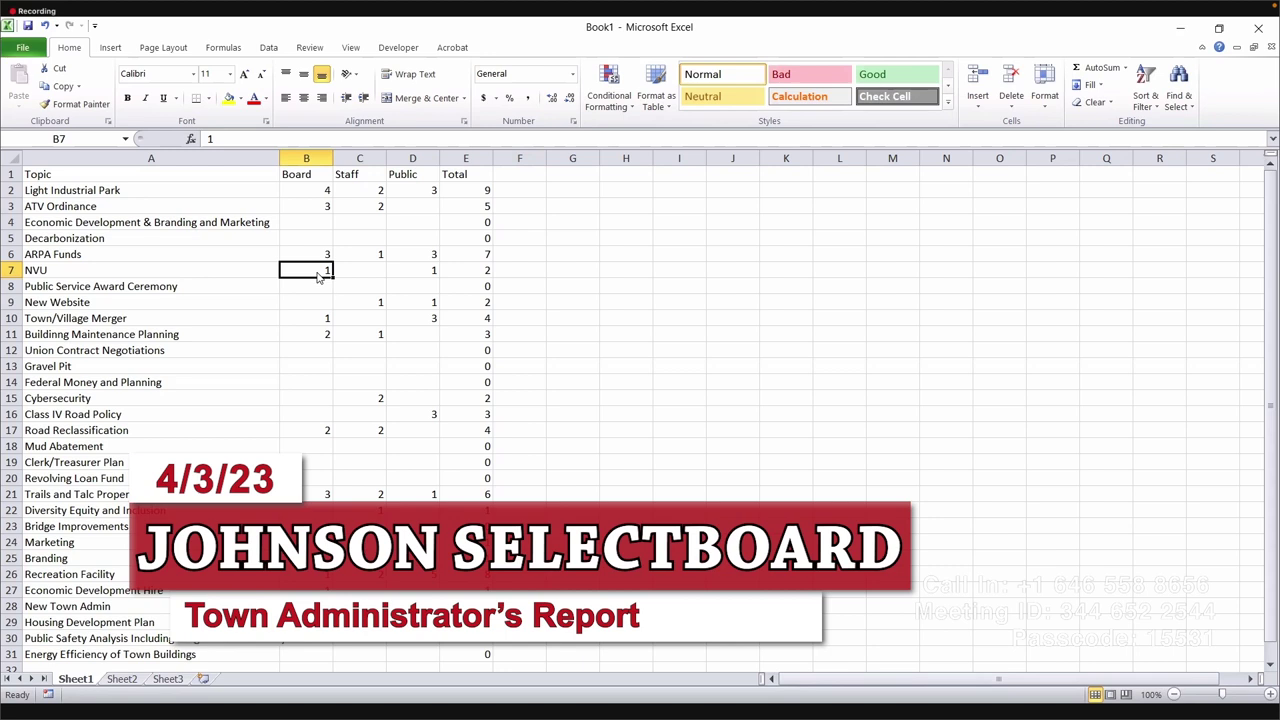
{"action": "key", "text": "Down"}
{"action": "key", "text": "Down"}
{"action": "key", "text": "Down"}
{"action": "key", "text": "Down"}
{"action": "key", "text": "Down"}
{"action": "key", "text": "Down"}
{"action": "key", "text": "Down"}
{"action": "key", "text": "Down"}
{"action": "key", "text": "Down"}
{"action": "key", "text": "Down"}
{"action": "key", "text": "Down"}
{"action": "key", "text": "Down"}
{"action": "key", "text": "Down"}
{"action": "key", "text": "Down"}
{"action": "key", "text": "Down"}
{"action": "key", "text": "Down"}
{"action": "key", "text": "Down"}
{"action": "key", "text": "Down"}
{"action": "key", "text": "Down"}
{"action": "key", "text": "Down"}
{"action": "key", "text": "Right"}
{"action": "key", "text": "Right"}
{"action": "key", "text": "Right"}
{"action": "key", "text": "Right"}
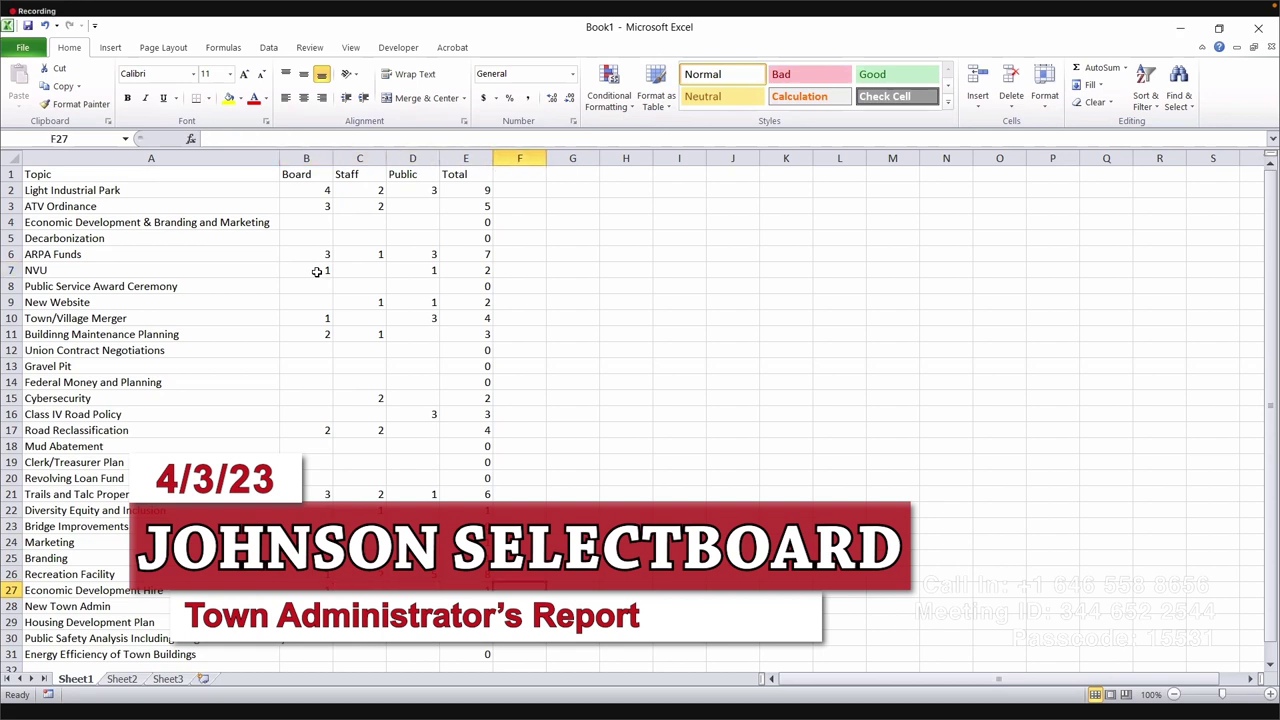
{"action": "type", "text": "Move to Top"}
{"action": "key", "text": "BackSpace"}
{"action": "key", "text": "BackSpace"}
{"action": "key", "text": "BackSpace"}
{"action": "type", "text": "2nd"}
{"action": "key", "text": "Return"}
Step: Add the column heading "Discussed Priority" in cell F1, next to the Total heading
{"action": "key", "text": "Down"}
{"action": "key", "text": "Up"}
{"action": "key", "text": "Up"}
{"action": "key", "text": "Up"}
{"action": "key", "text": "Up"}
{"action": "key", "text": "Up"}
{"action": "key", "text": "Up"}
{"action": "key", "text": "Up"}
{"action": "key", "text": "Up"}
{"action": "key", "text": "Up"}
{"action": "key", "text": "Up"}
{"action": "key", "text": "Up"}
{"action": "key", "text": "Up"}
{"action": "key", "text": "Up"}
{"action": "key", "text": "Up"}
{"action": "key", "text": "Up"}
{"action": "key", "text": "Up"}
{"action": "key", "text": "Up"}
{"action": "key", "text": "Up"}
{"action": "key", "text": "Up"}
{"action": "key", "text": "Up"}
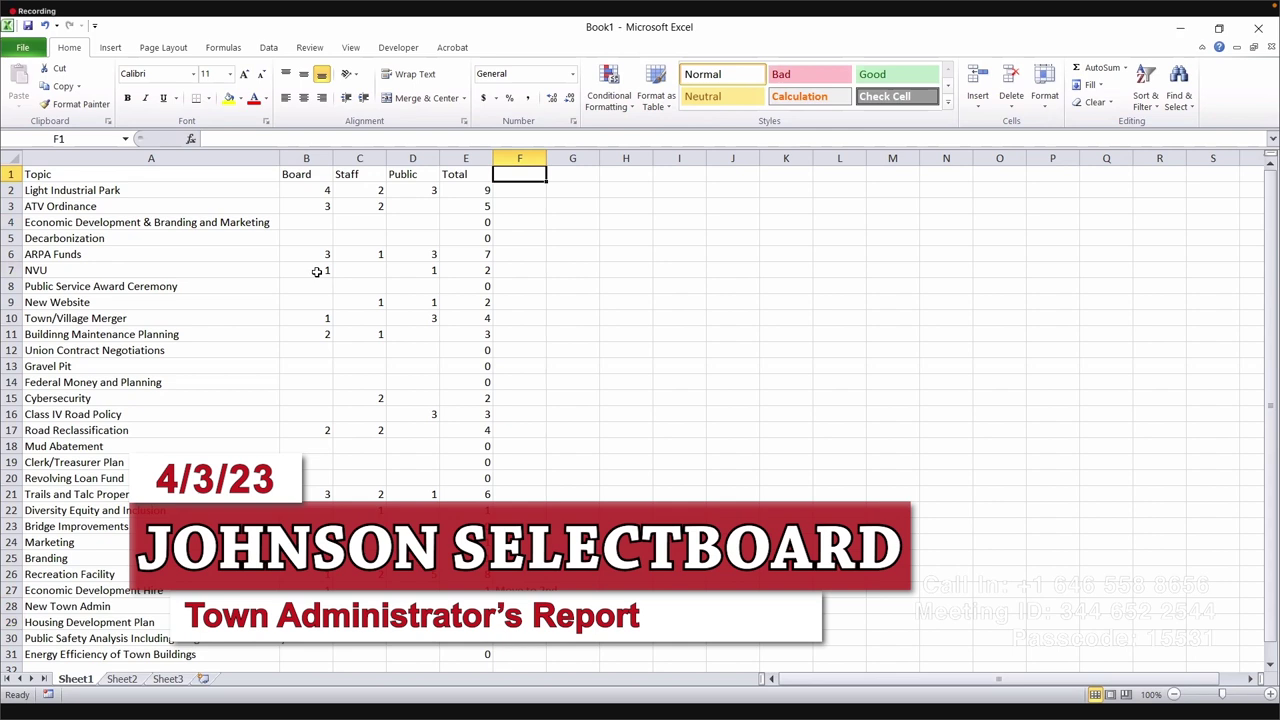
{"action": "type", "text": "Discussed Priority"}
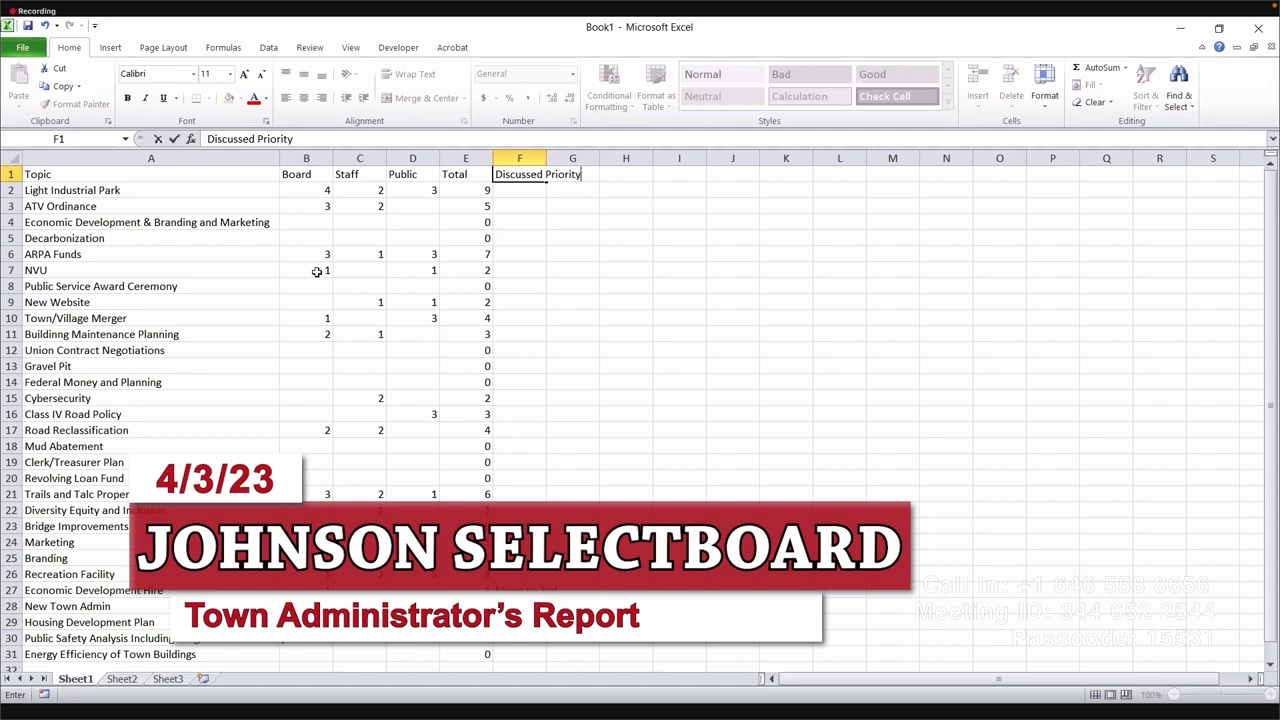
{"action": "key", "text": "ctrl+Return"}
Step: Check the Discussed Priority column down to the New Town Admin entry in row 28
{"action": "key", "text": "Down"}
{"action": "key", "text": "Down"}
{"action": "key", "text": "Down"}
{"action": "key", "text": "Down"}
{"action": "key", "text": "Down"}
{"action": "key", "text": "Down"}
{"action": "key", "text": "Down"}
{"action": "key", "text": "Down"}
{"action": "key", "text": "Down"}
{"action": "key", "text": "Down"}
{"action": "key", "text": "Down"}
{"action": "key", "text": "Down"}
{"action": "key", "text": "Down"}
{"action": "key", "text": "Down"}
{"action": "key", "text": "Down"}
{"action": "key", "text": "Down"}
{"action": "key", "text": "Down"}
{"action": "key", "text": "Down"}
{"action": "key", "text": "Down"}
{"action": "key", "text": "Down"}
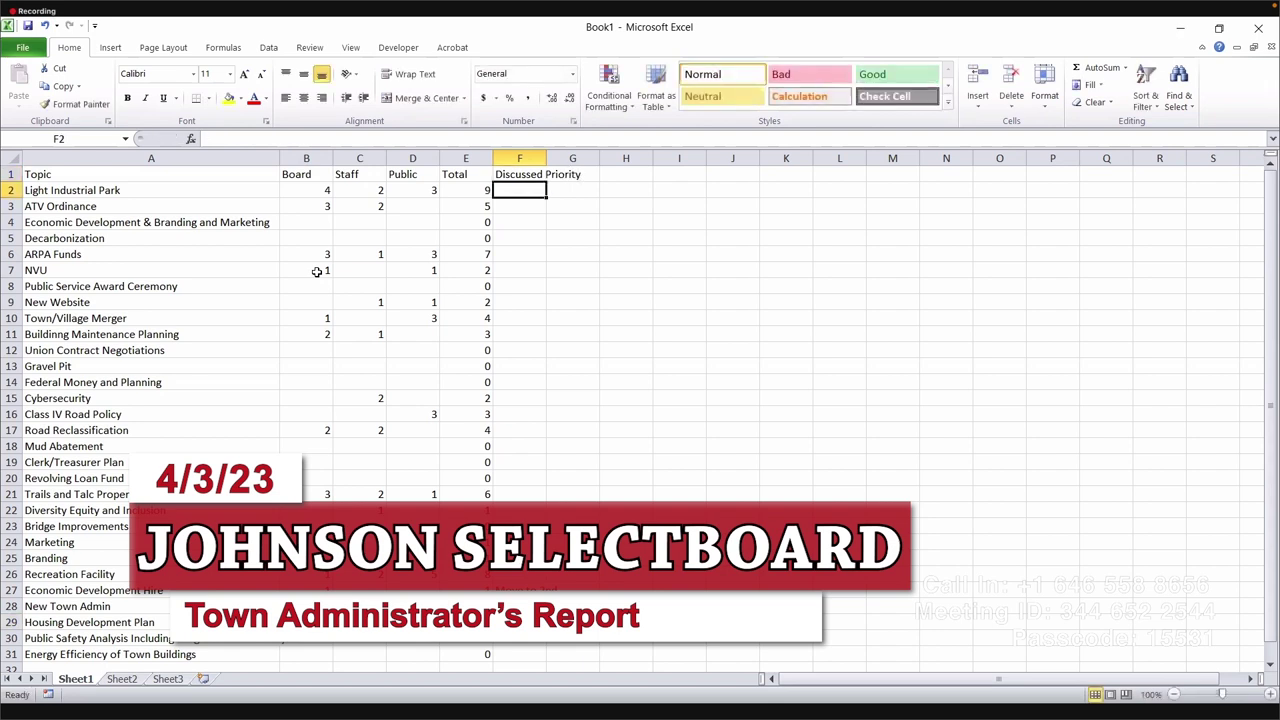
{"action": "key", "text": "Down"}
{"action": "key", "text": "Down"}
{"action": "key", "text": "Down"}
{"action": "key", "text": "Down"}
{"action": "key", "text": "Down"}
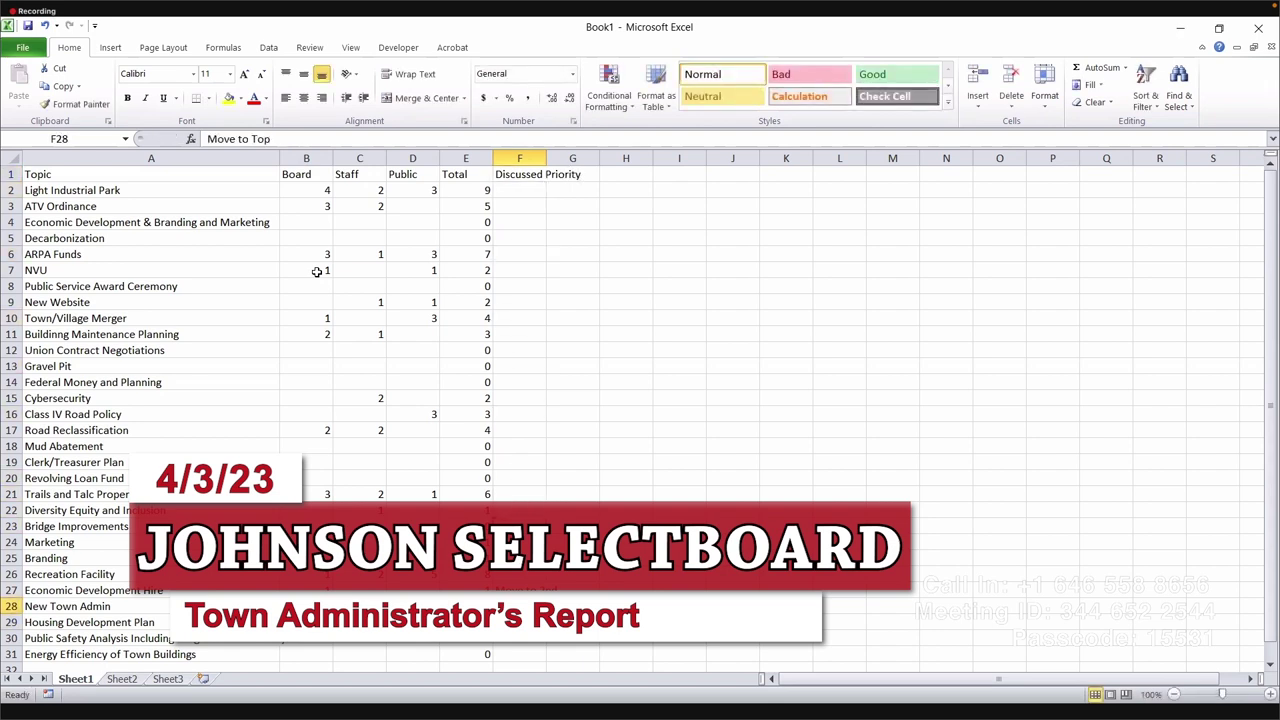
Step: Set the Discussed Priority of Light Industrial Park to 3 in cell F2
{"action": "key", "text": "Up"}
{"action": "key", "text": "Up"}
{"action": "key", "text": "Up"}
{"action": "key", "text": "Up"}
{"action": "key", "text": "Up"}
{"action": "key", "text": "Up"}
{"action": "key", "text": "Up"}
{"action": "key", "text": "Up"}
{"action": "key", "text": "Up"}
{"action": "key", "text": "Up"}
{"action": "key", "text": "Up"}
{"action": "key", "text": "Up"}
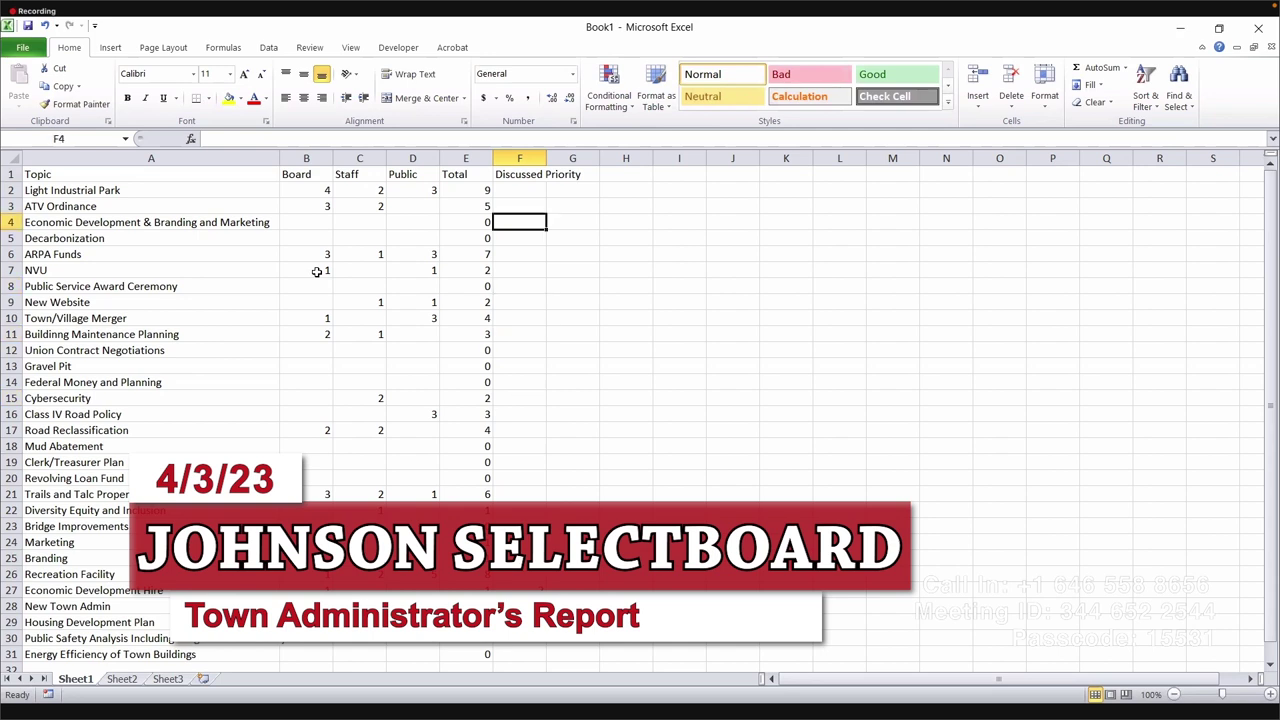
{"action": "type", "text": "3"}
{"action": "key", "text": "Return"}
Step: Set the Discussed Priority of Recreation Facility to 4 in cell F26
{"action": "key", "text": "Down"}
{"action": "key", "text": "Down"}
{"action": "key", "text": "Down"}
{"action": "key", "text": "Down"}
{"action": "key", "text": "Down"}
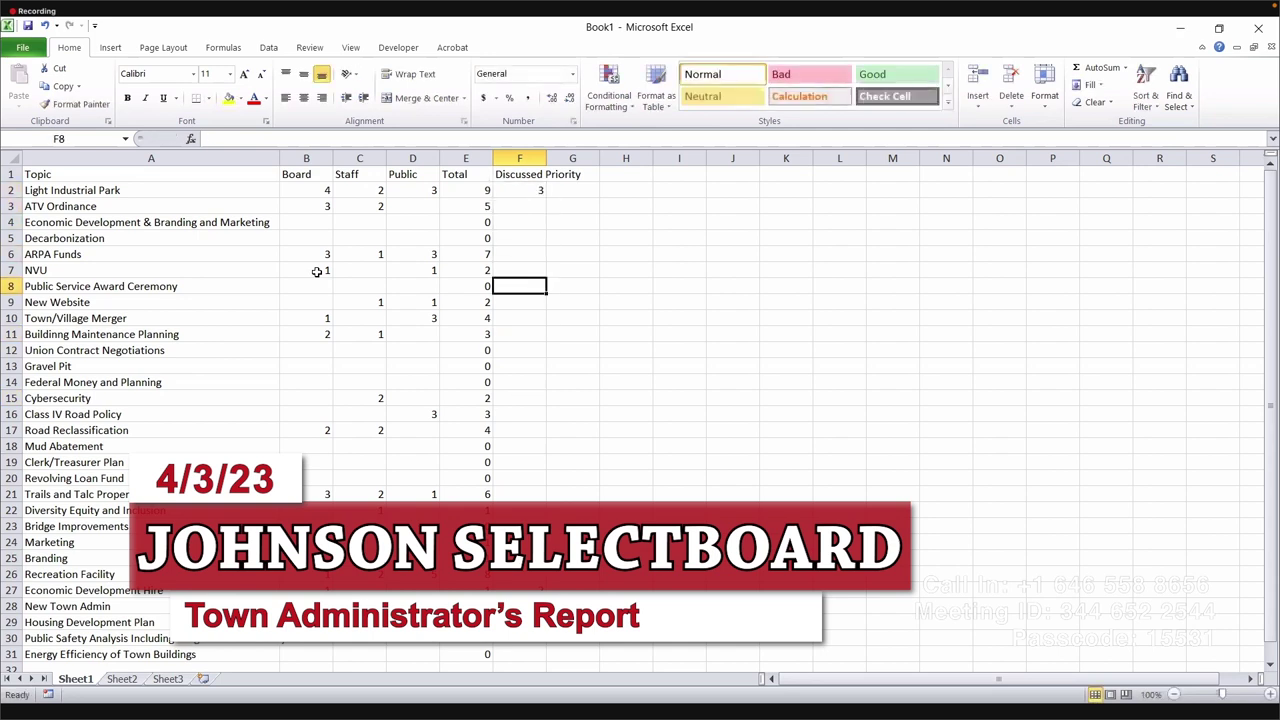
{"action": "key", "text": "Down"}
{"action": "key", "text": "Down"}
{"action": "key", "text": "Down"}
{"action": "key", "text": "Down"}
{"action": "key", "text": "Down"}
{"action": "key", "text": "Down"}
{"action": "key", "text": "Down"}
{"action": "key", "text": "Down"}
{"action": "key", "text": "Down"}
{"action": "key", "text": "Down"}
{"action": "key", "text": "Down"}
{"action": "key", "text": "Down"}
{"action": "key", "text": "Down"}
{"action": "key", "text": "Down"}
{"action": "key", "text": "Down"}
{"action": "key", "text": "Down"}
{"action": "key", "text": "Down"}
{"action": "key", "text": "Down"}
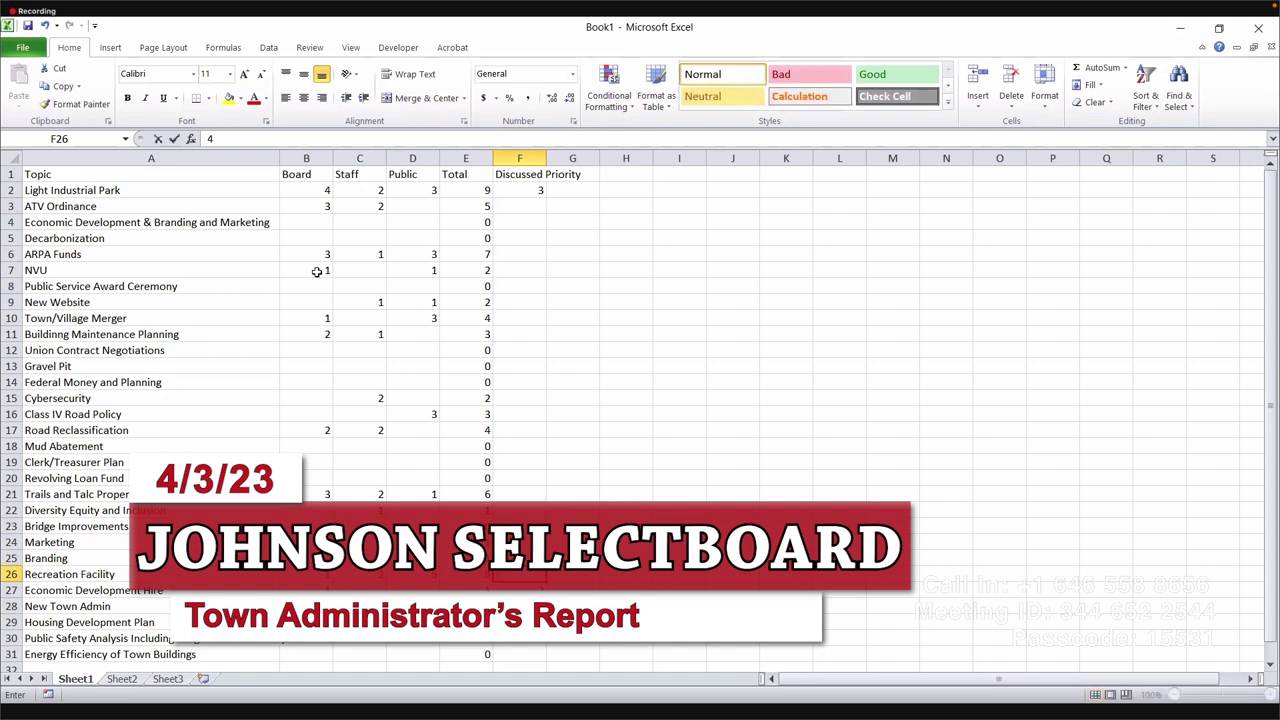
{"action": "key", "text": "Up"}
Step: Set the Discussed Priority of ARPA Funds to 5 in cell F6
{"action": "key", "text": "Up"}
{"action": "key", "text": "Up"}
{"action": "key", "text": "Up"}
{"action": "key", "text": "Up"}
{"action": "key", "text": "Up"}
{"action": "key", "text": "Up"}
{"action": "key", "text": "Up"}
{"action": "key", "text": "Up"}
{"action": "key", "text": "Up"}
{"action": "key", "text": "Up"}
{"action": "key", "text": "Up"}
{"action": "key", "text": "Up"}
{"action": "key", "text": "Up"}
{"action": "key", "text": "Up"}
{"action": "key", "text": "Up"}
{"action": "key", "text": "Up"}
{"action": "key", "text": "Up"}
{"action": "key", "text": "Up"}
{"action": "key", "text": "Up"}
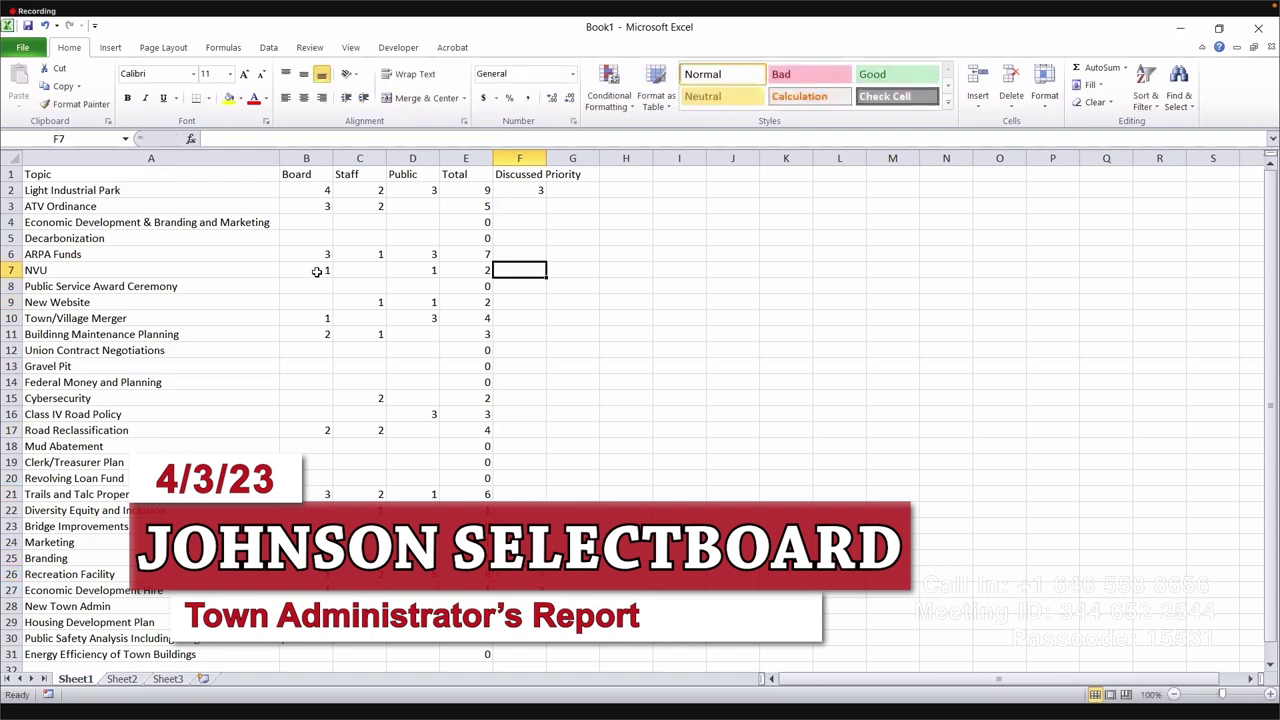
{"action": "type", "text": "5"}
{"action": "key", "text": "Up"}
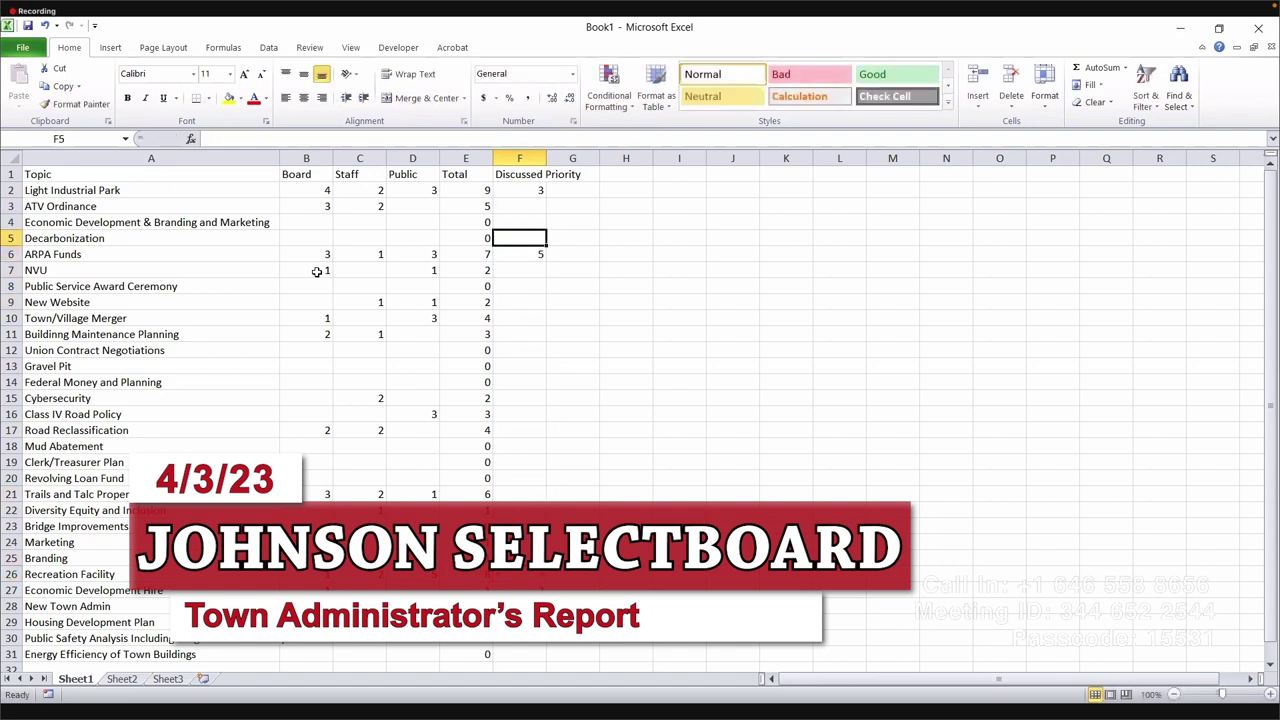
{"action": "key", "text": "Down"}
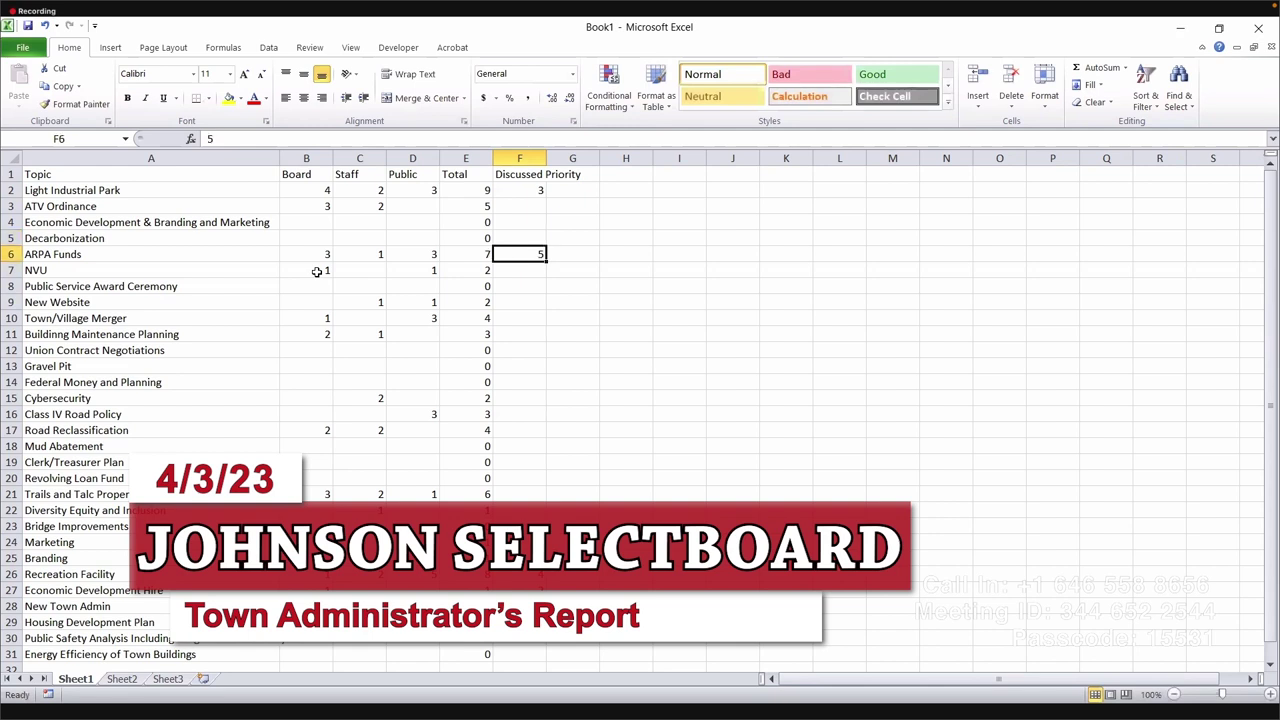